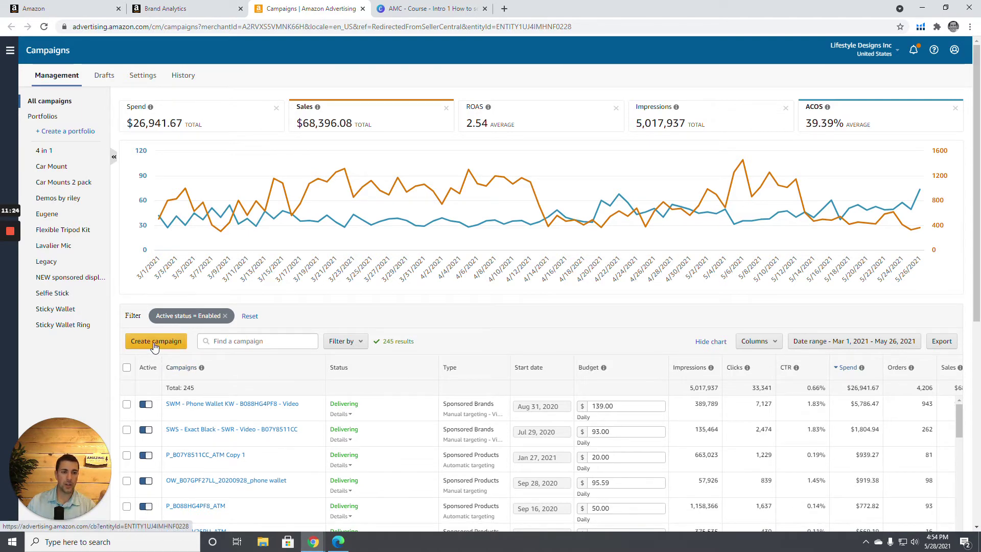
Start creating a new campaign of the Sponsored Products type.
{"action": "left_click", "coordinate": [163, 348]}
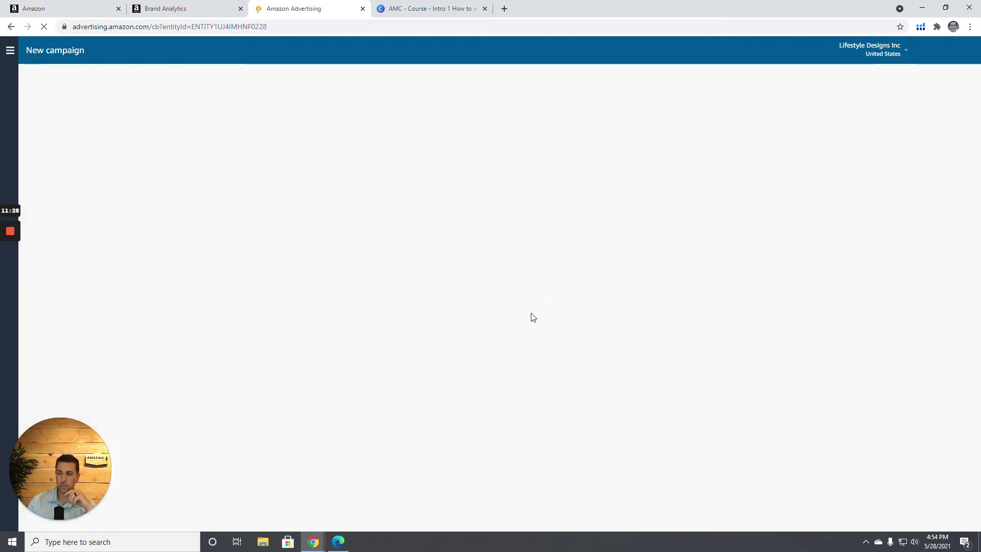
{"action": "left_click", "coordinate": [361, 279]}
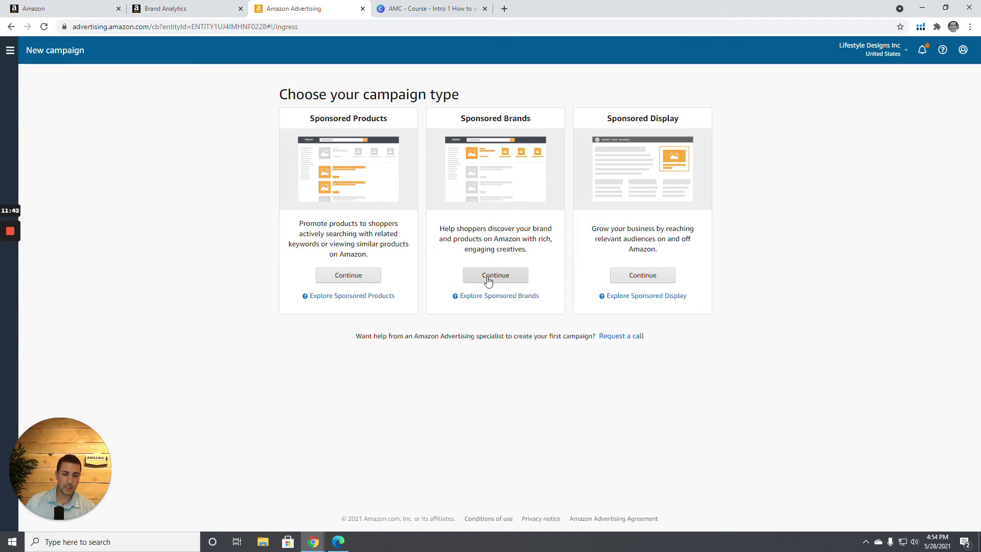
{"action": "left_click", "coordinate": [364, 277]}
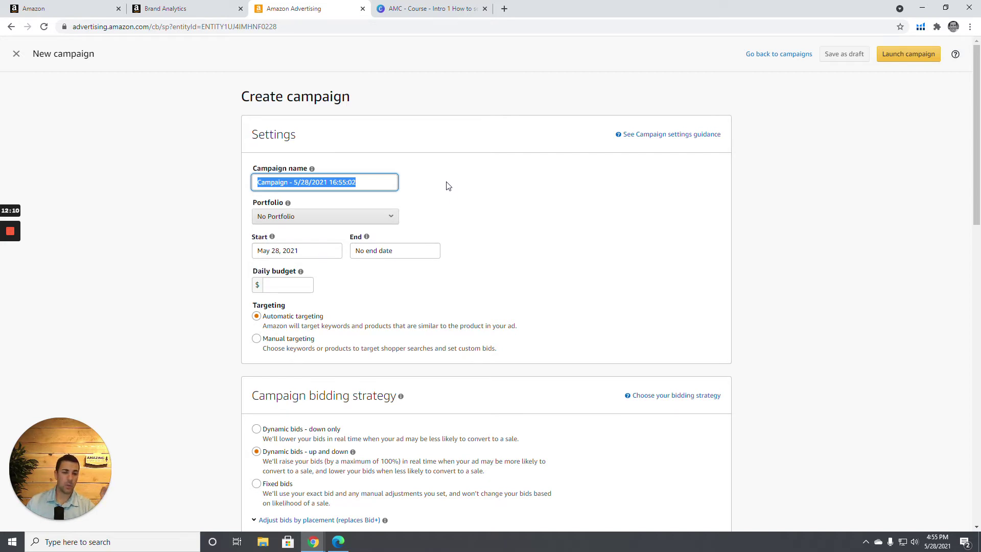
Set the campaign's daily budget to $20.
{"action": "scroll", "coordinate": [448, 185], "scroll_direction": "down", "scroll_amount": 2}
{"action": "scroll", "coordinate": [448, 186], "scroll_direction": "up", "scroll_amount": 1}
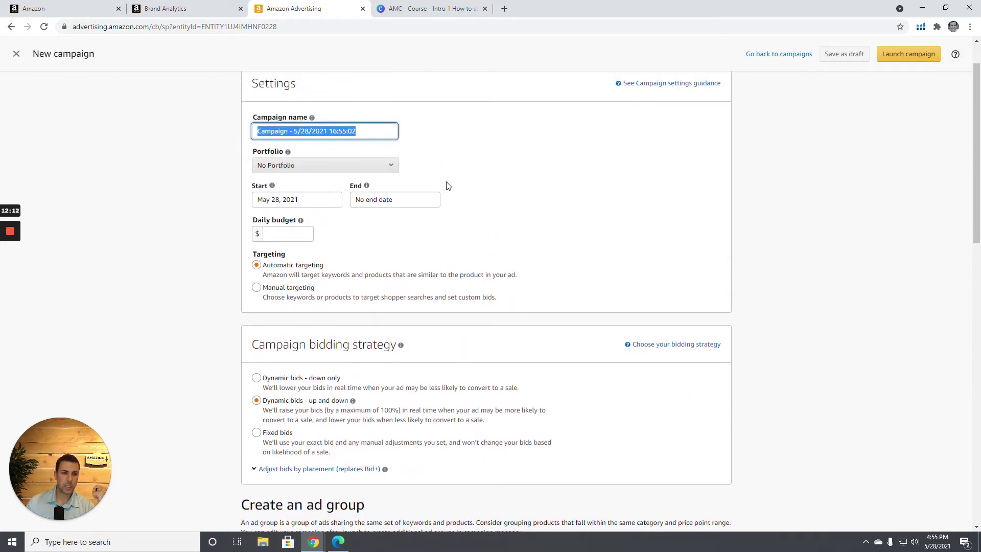
{"action": "left_click", "coordinate": [314, 233]}
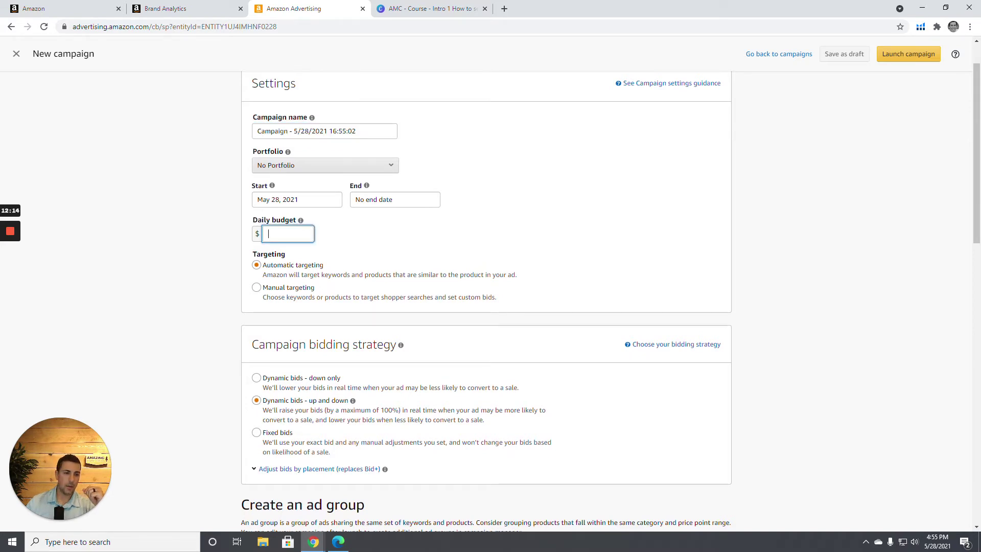
{"action": "type", "text": "20"}
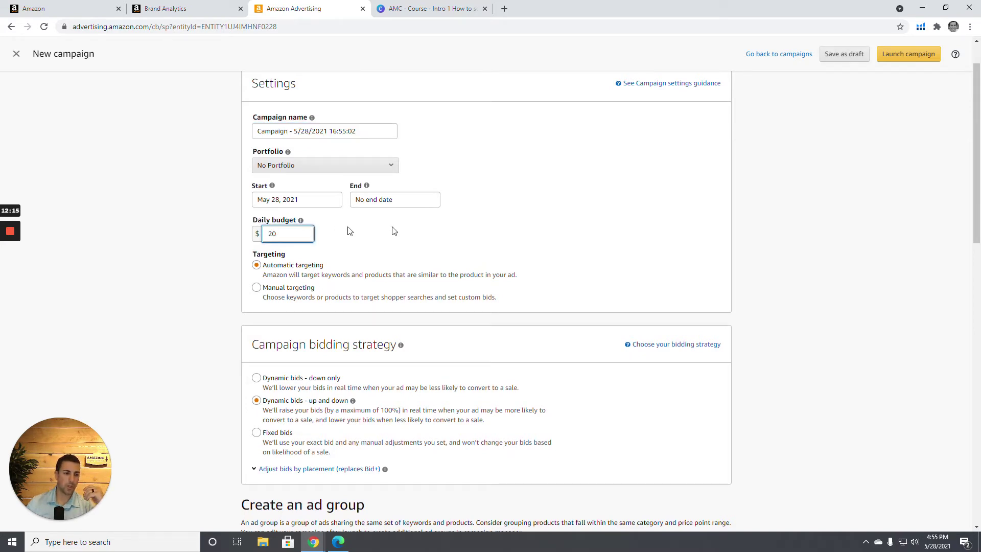
{"action": "left_click", "coordinate": [479, 241]}
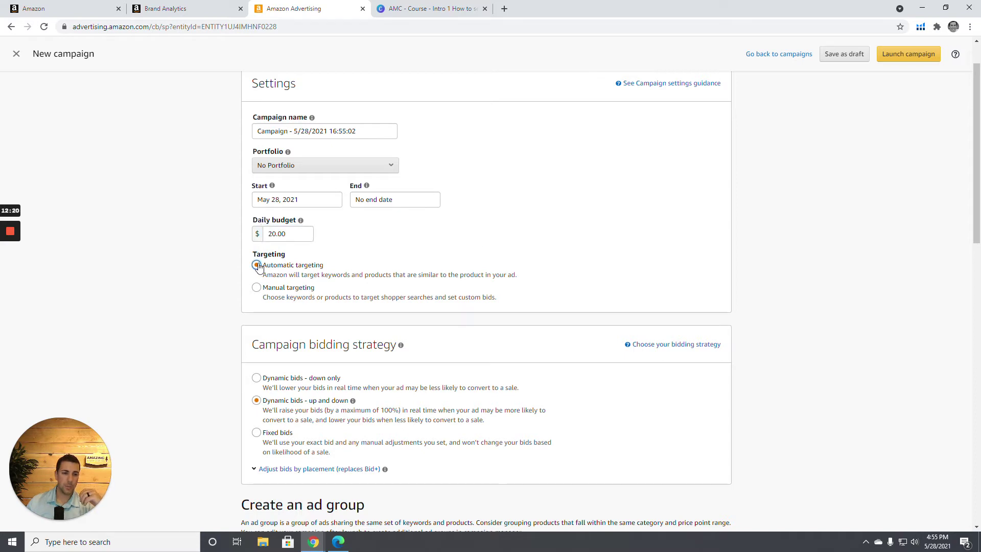
{"action": "left_click", "coordinate": [260, 294]}
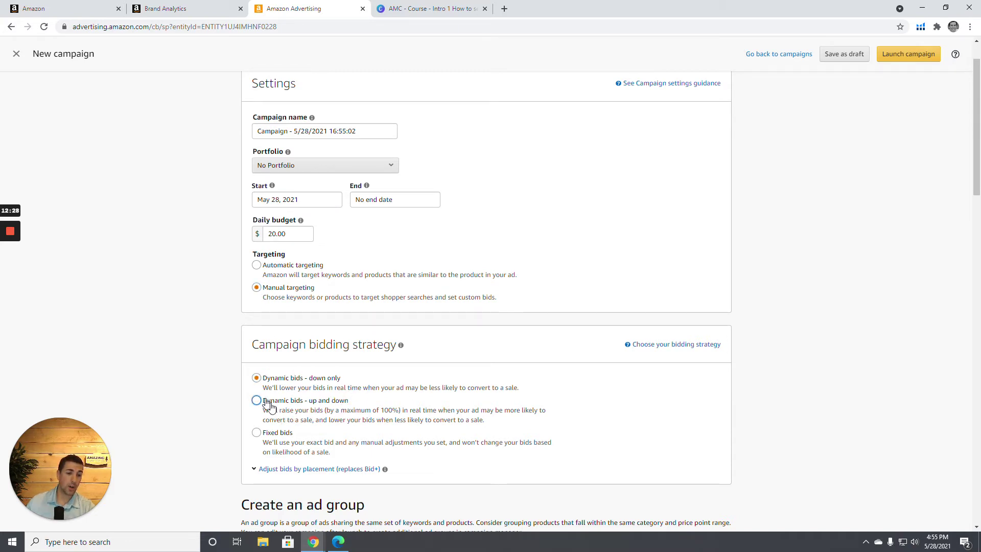
{"action": "left_click", "coordinate": [350, 401]}
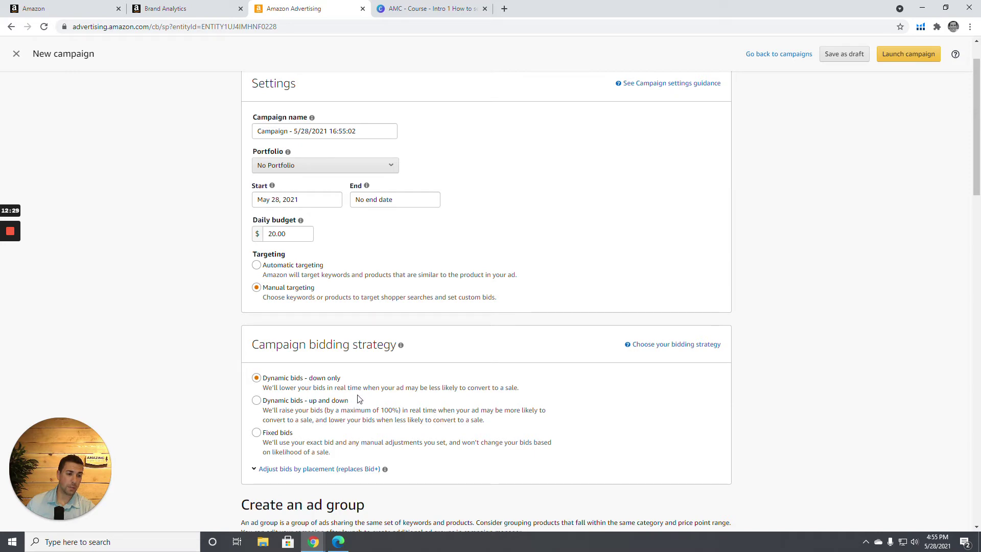
{"action": "left_click", "coordinate": [258, 267]}
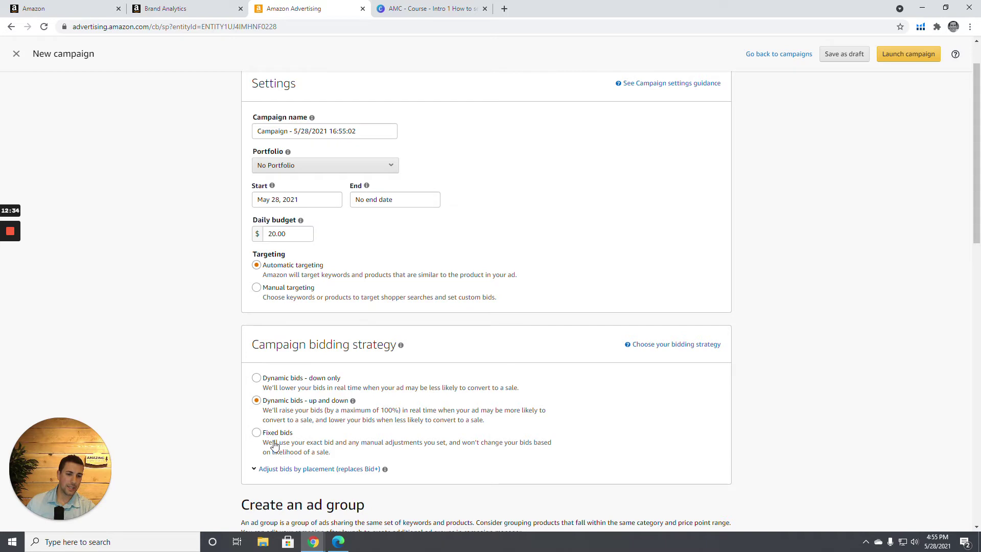
{"action": "left_click", "coordinate": [258, 402]}
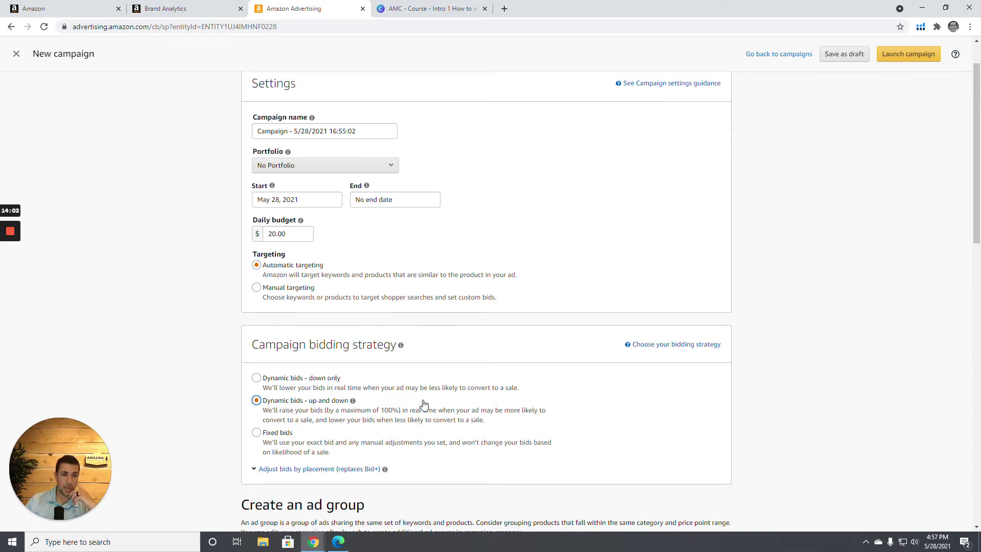
Replace the default campaign name with "Discovery".
{"action": "left_click", "coordinate": [288, 131]}
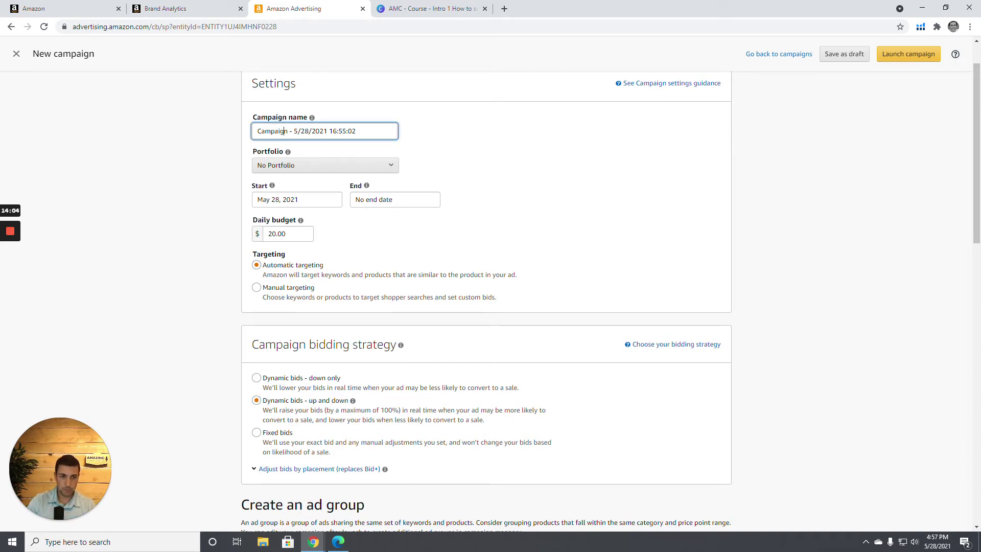
{"action": "triple_click", "coordinate": [288, 130]}
{"action": "type", "text": "Discover"}
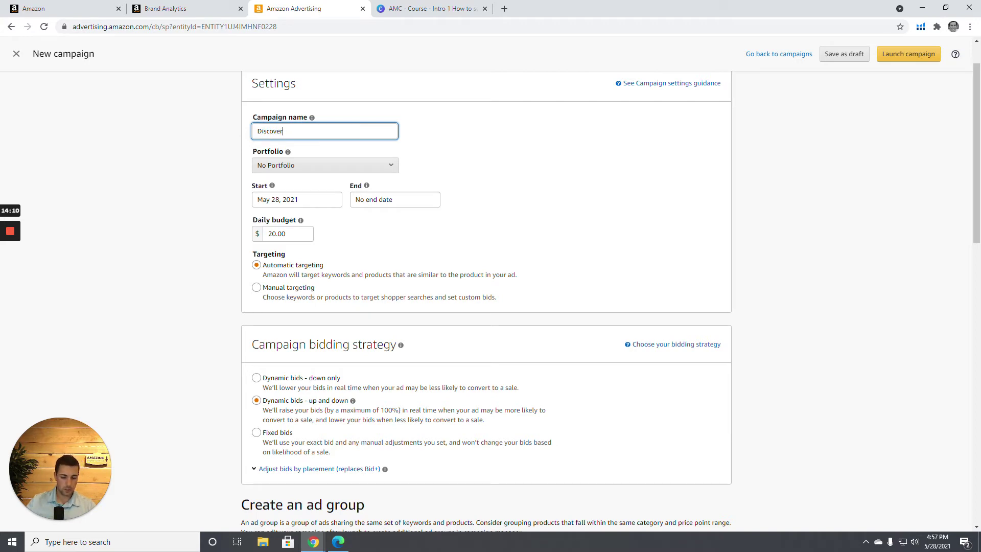
Add the Rugged 4-in-1 Selfie Stick Tripod Stand Kit to the ad group's products and copy its ASIN.
{"action": "scroll", "coordinate": [475, 156], "scroll_direction": "down", "scroll_amount": 8}
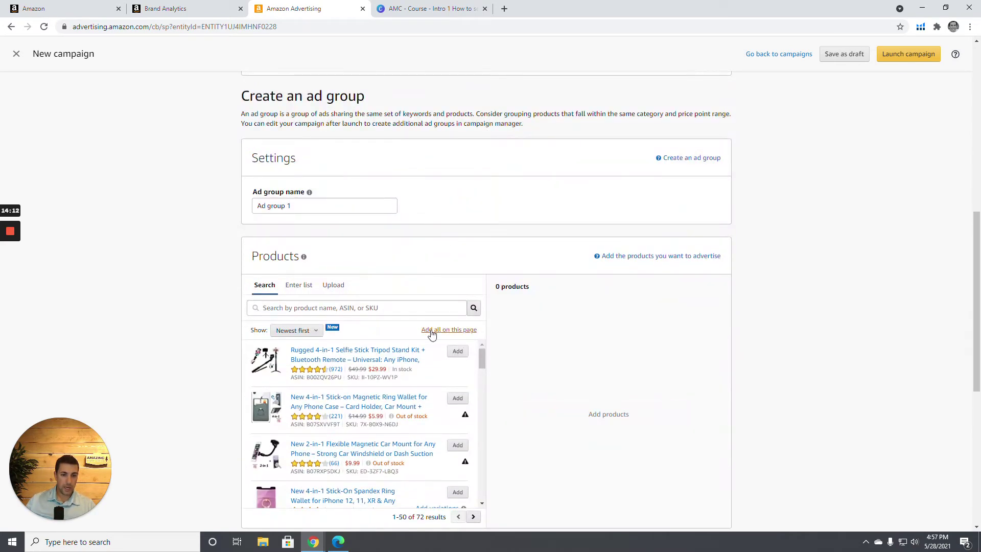
{"action": "left_click", "coordinate": [460, 353]}
{"action": "left_click_drag", "start_coordinate": [587, 338], "coordinate": [535, 339]}
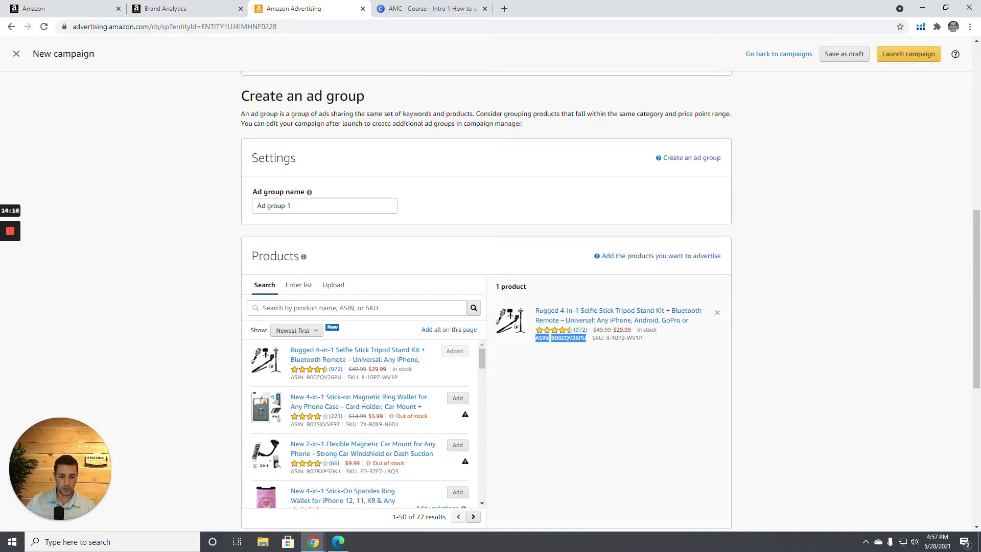
{"action": "left_click", "coordinate": [456, 352]}
{"action": "left_click_drag", "start_coordinate": [552, 338], "coordinate": [588, 344]}
{"action": "key", "text": "ctrl+c"}
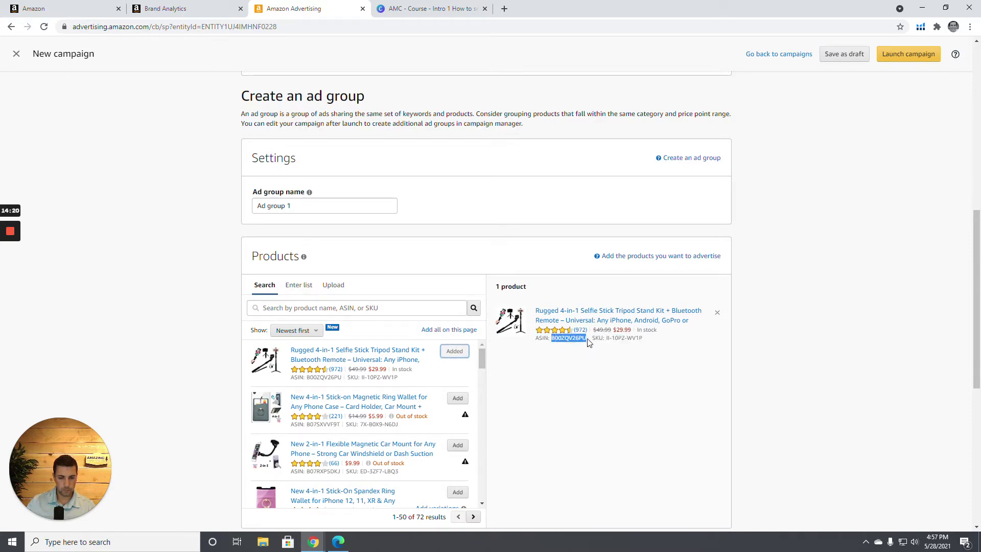
Extend the campaign name with the copied ASIN, targeting type and product so it reads "Discovery_B00ZQV26PU_Auto_selfie stick".
{"action": "scroll", "coordinate": [588, 345], "scroll_direction": "up", "scroll_amount": 8}
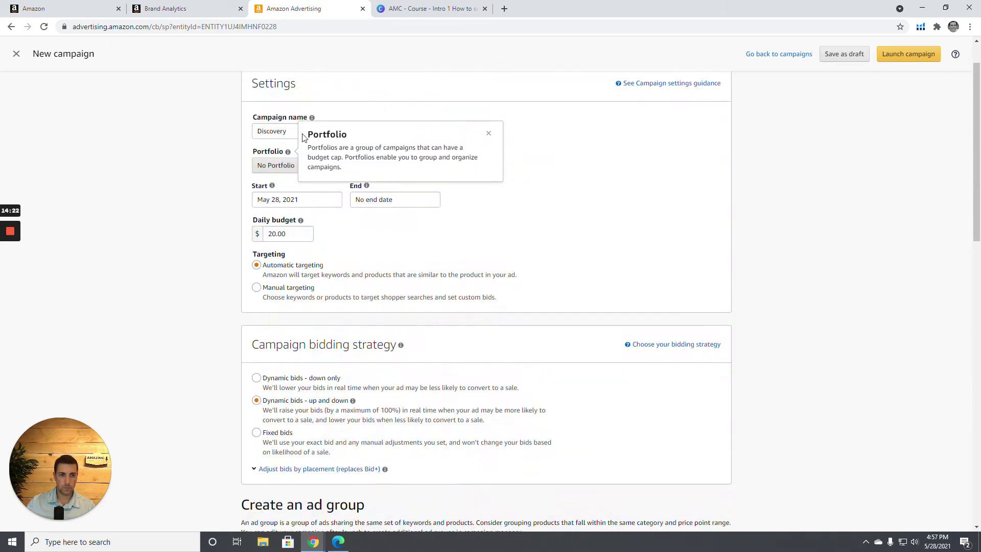
{"action": "left_click", "coordinate": [298, 130]}
{"action": "key", "text": "ctrl+v"}
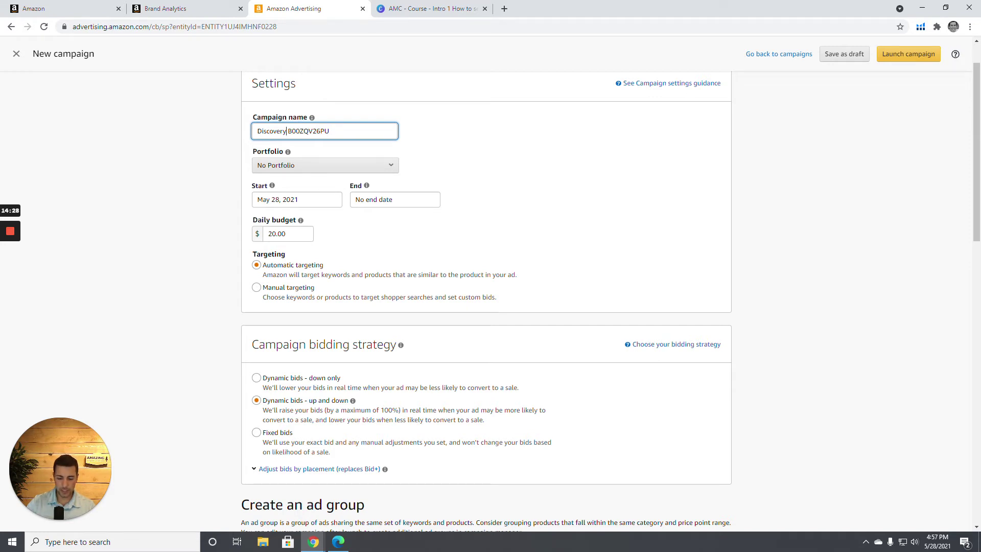
{"action": "type", "text": "_"}
{"action": "key", "text": "Delete"}
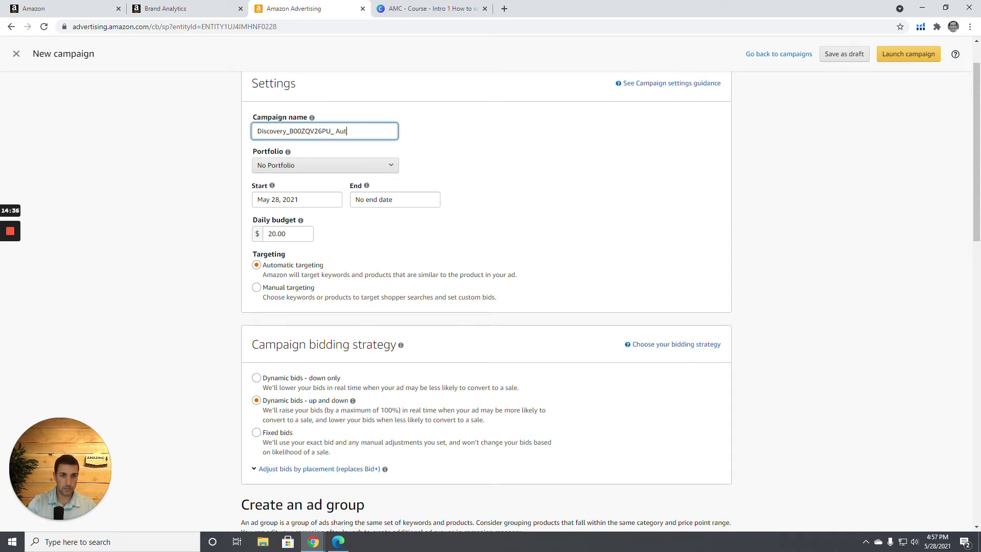
{"action": "type", "text": "to_"}
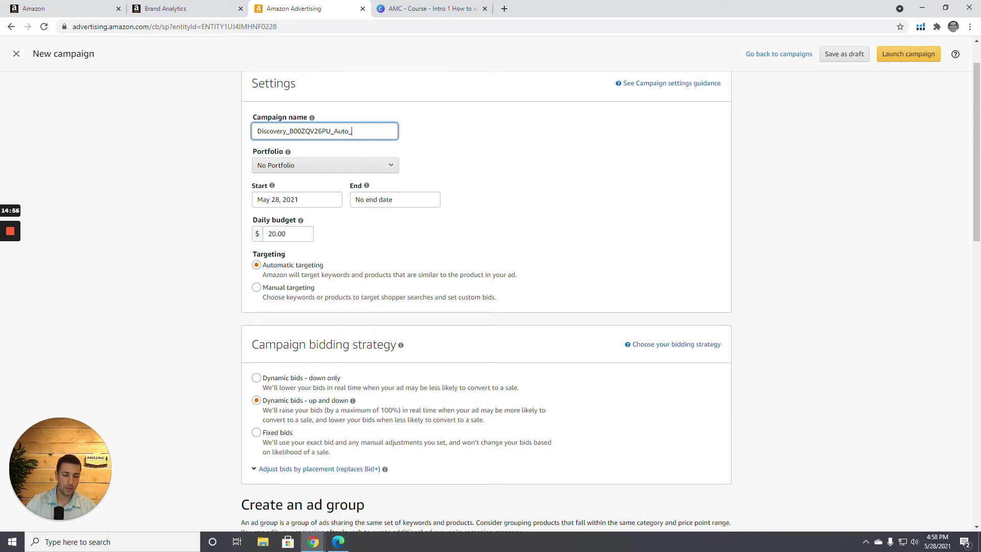
{"action": "scroll", "coordinate": [375, 160], "scroll_direction": "down", "scroll_amount": 7}
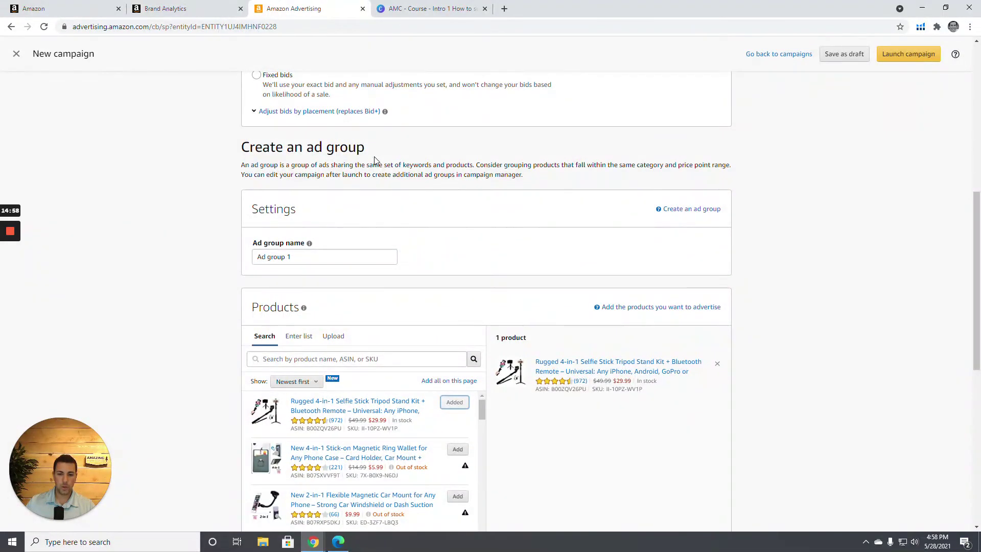
{"action": "scroll", "coordinate": [374, 160], "scroll_direction": "up", "scroll_amount": 7}
{"action": "type", "text": "elfie stick"}
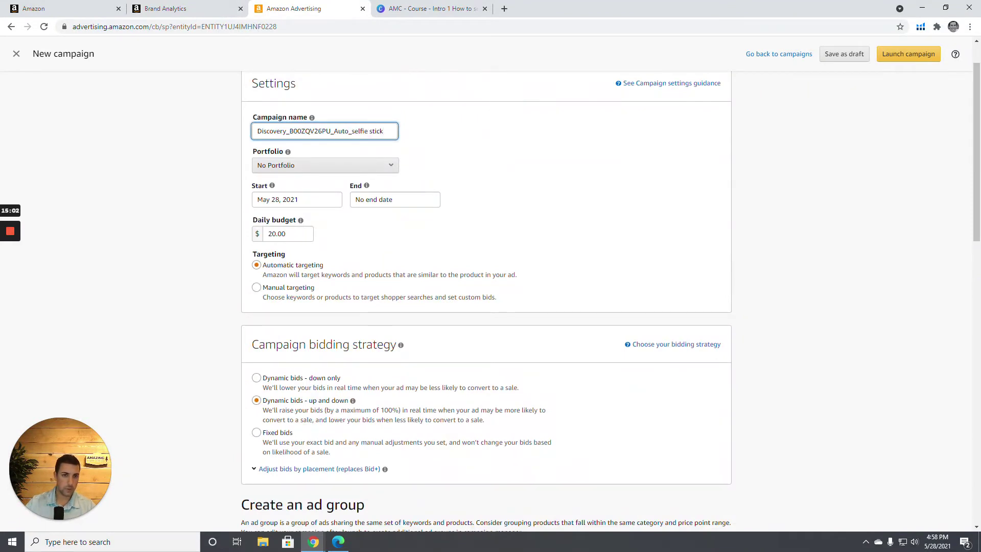
{"action": "scroll", "coordinate": [549, 220], "scroll_direction": "down", "scroll_amount": 3}
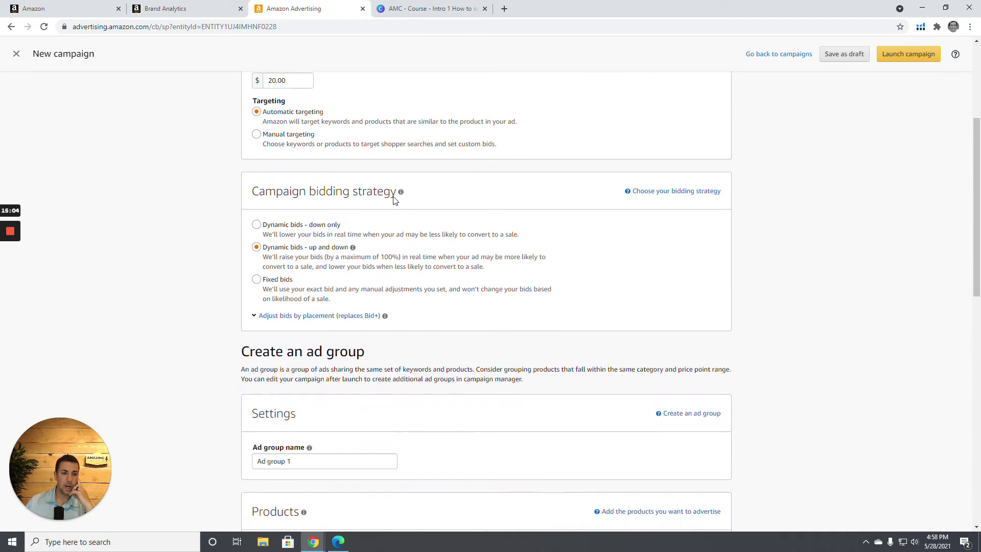
{"action": "scroll", "coordinate": [404, 194], "scroll_direction": "down", "scroll_amount": 4}
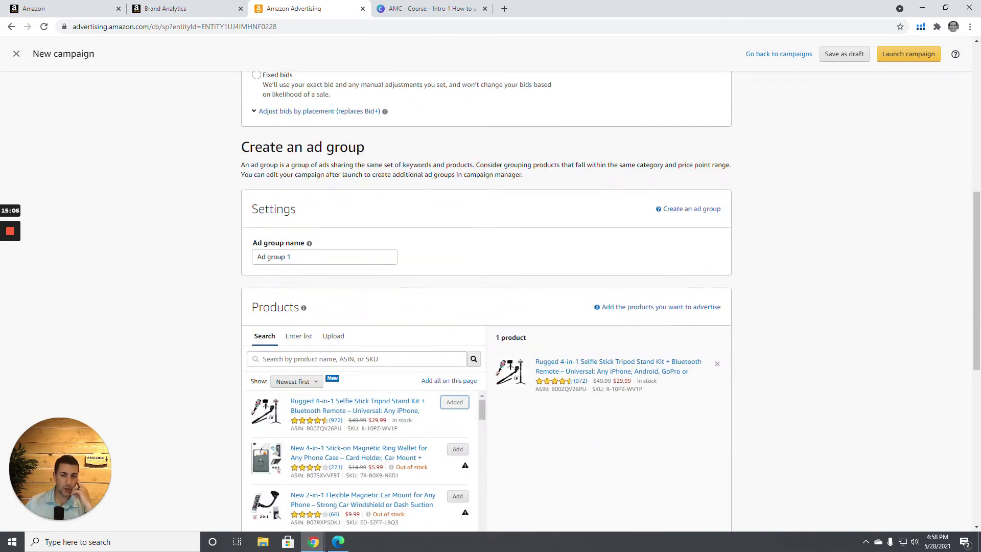
{"action": "left_click", "coordinate": [327, 256]}
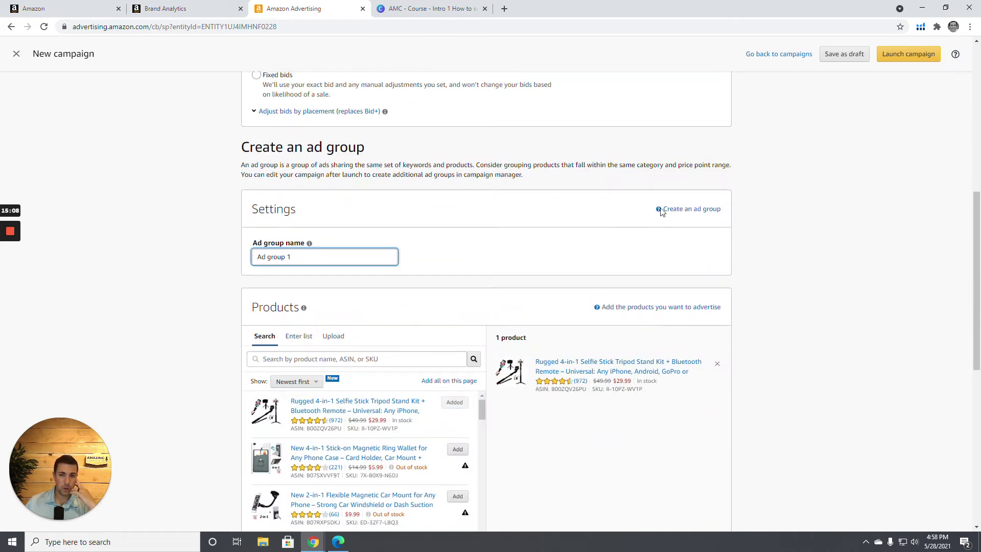
{"action": "left_click_drag", "start_coordinate": [294, 257], "coordinate": [255, 257]}
{"action": "left_click", "coordinate": [422, 255]}
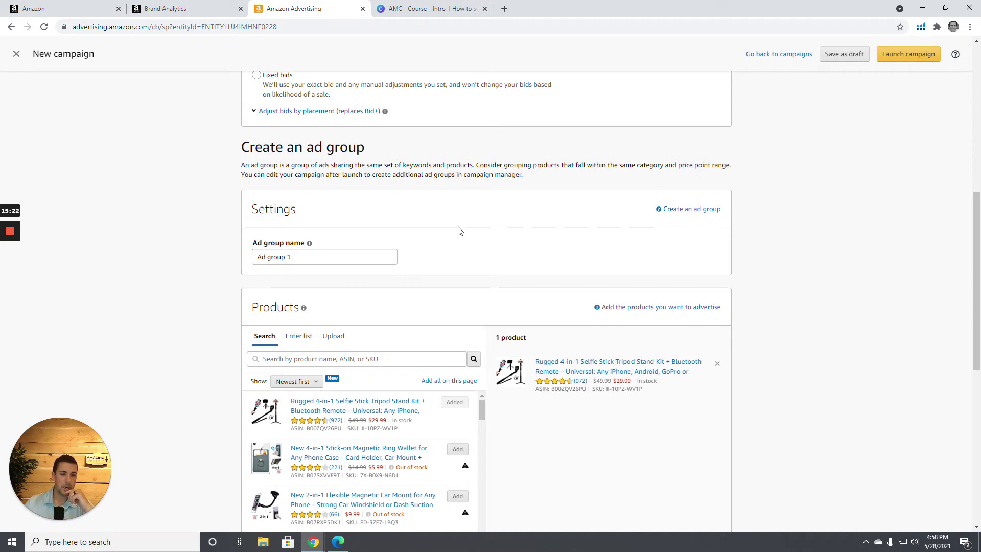
Adjust bids by placement, setting the top of search (first page) increase to 15%.
{"action": "scroll", "coordinate": [458, 231], "scroll_direction": "up", "scroll_amount": 3}
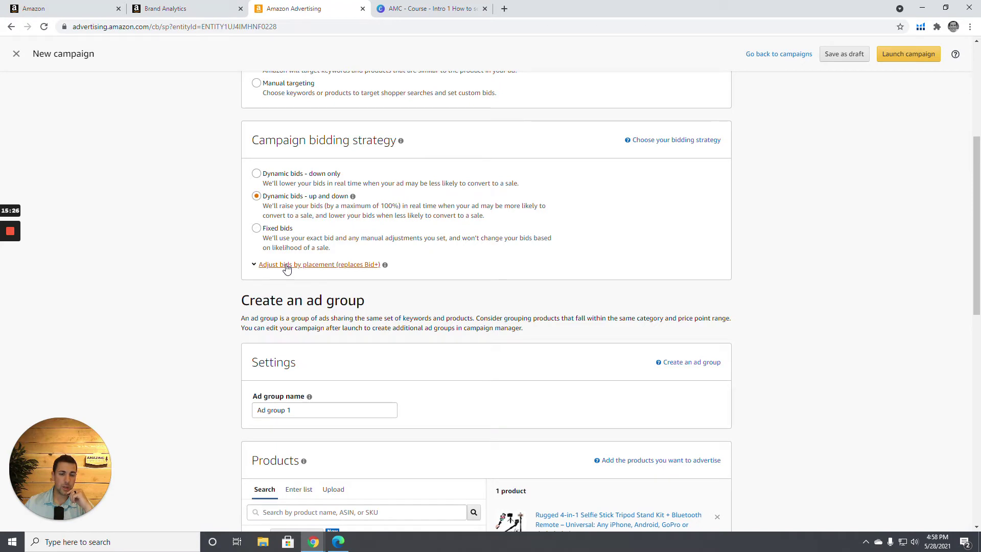
{"action": "left_click", "coordinate": [287, 265]}
{"action": "left_click", "coordinate": [372, 287]}
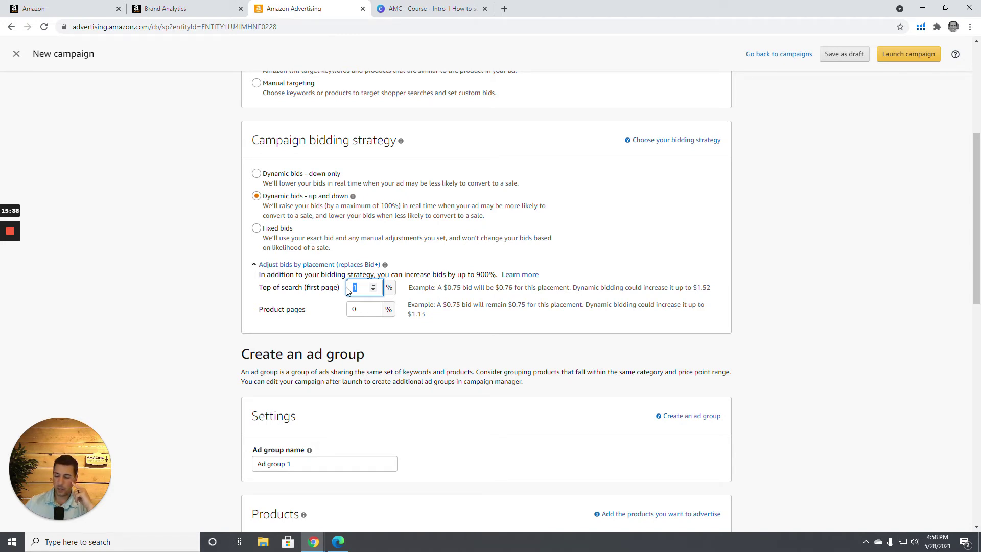
{"action": "type", "text": "15"}
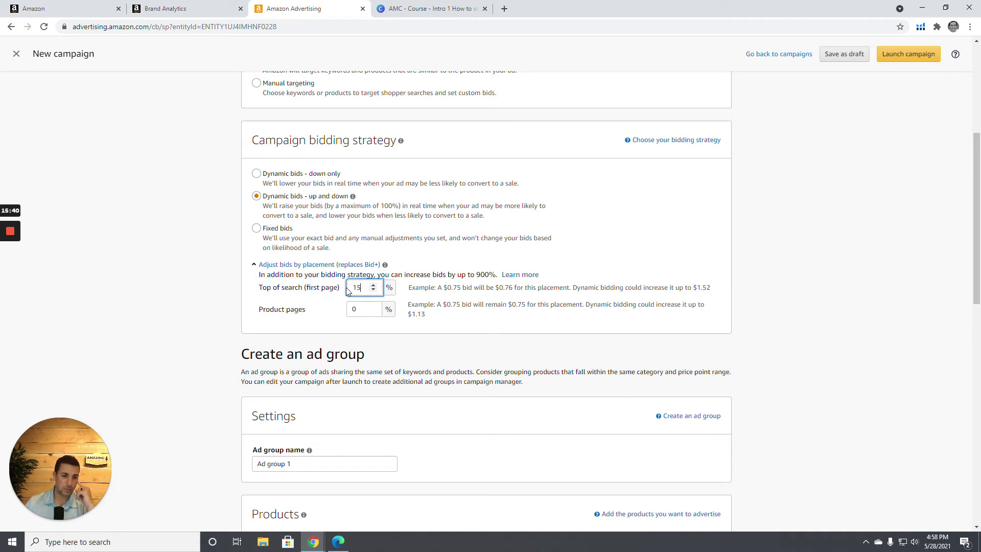
{"action": "left_click", "coordinate": [749, 319]}
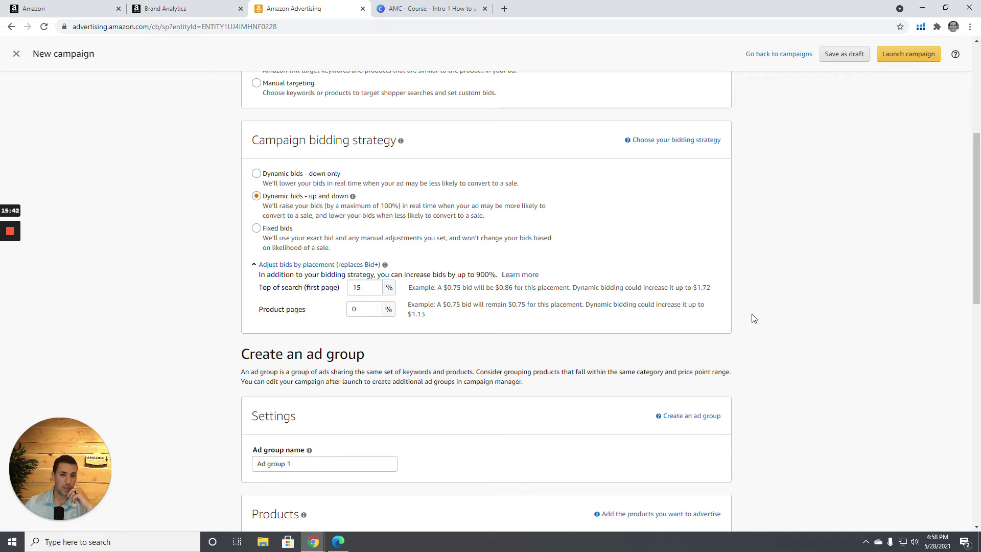
Set the automatic targeting default bid to the suggested $2.08 and check the alternative of bids by targeting group.
{"action": "scroll", "coordinate": [678, 284], "scroll_direction": "down", "scroll_amount": 1}
{"action": "scroll", "coordinate": [677, 284], "scroll_direction": "down", "scroll_amount": 13}
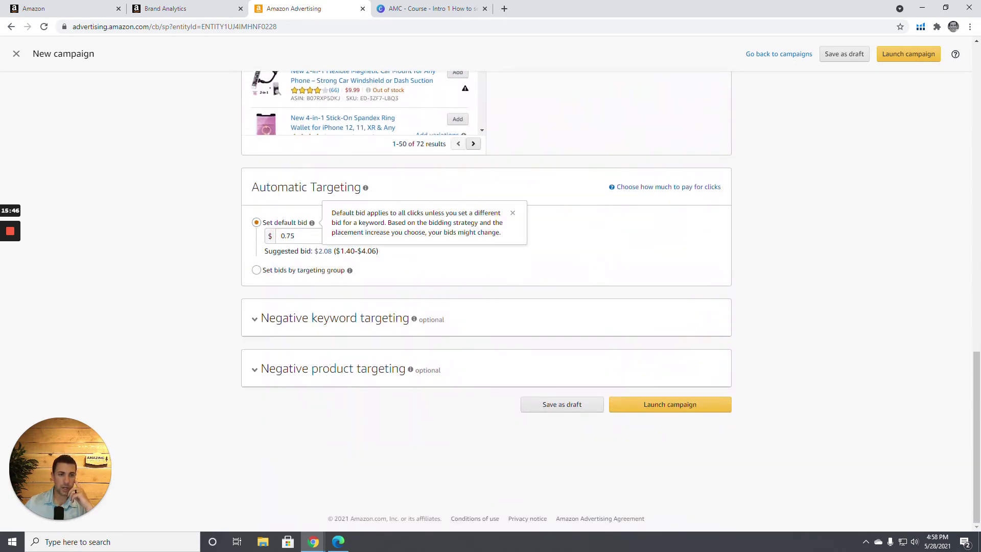
{"action": "left_click", "coordinate": [296, 236]}
{"action": "double_click", "coordinate": [296, 236]}
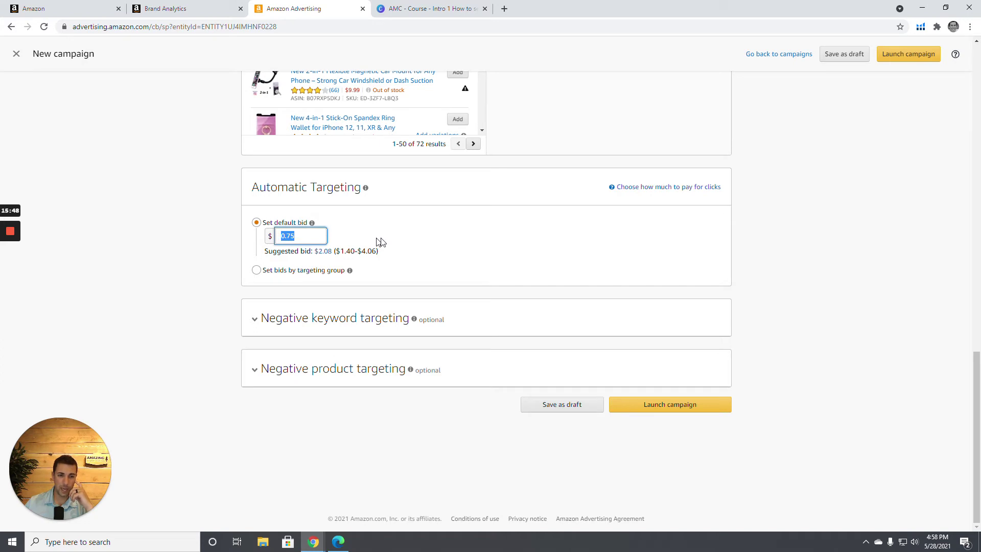
{"action": "left_click", "coordinate": [326, 253]}
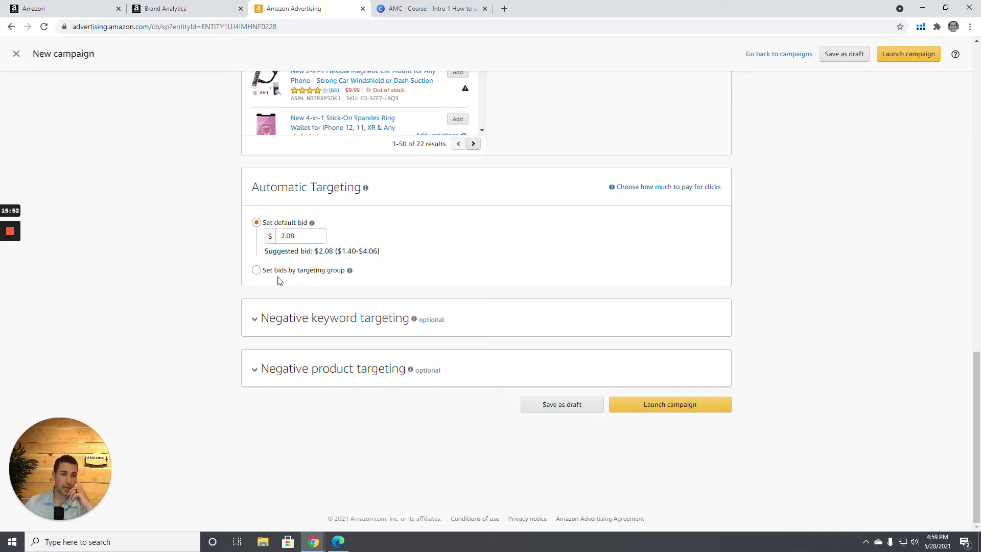
{"action": "left_click", "coordinate": [257, 270]}
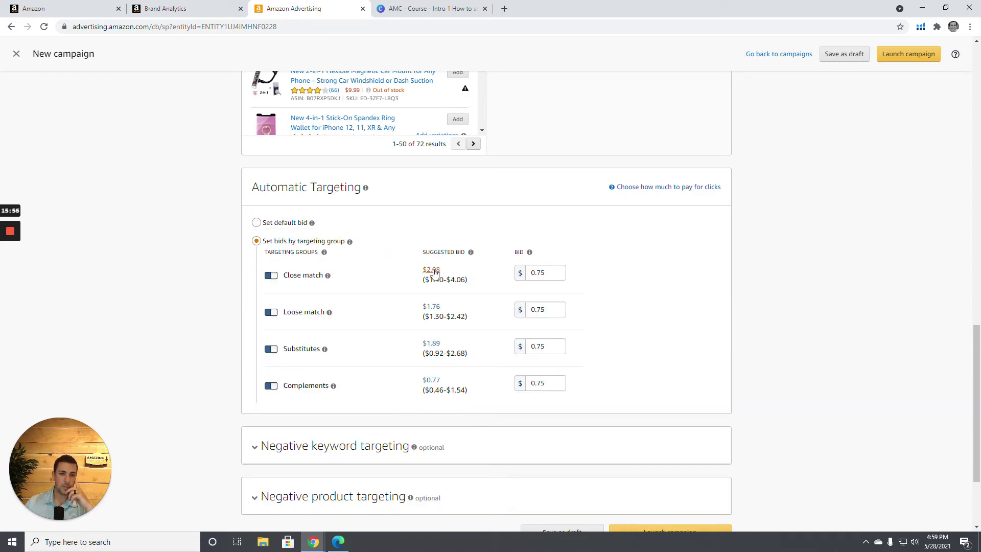
{"action": "left_click", "coordinate": [257, 224]}
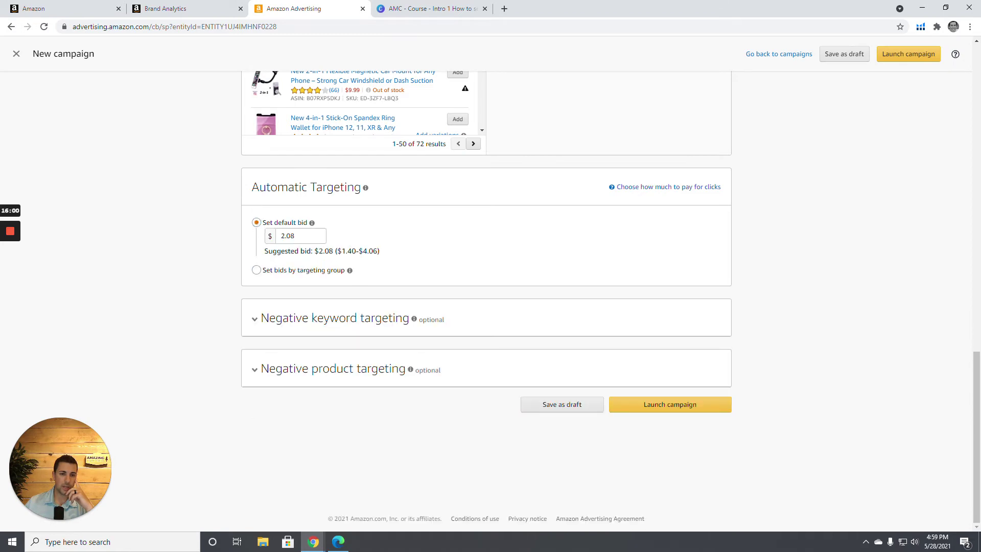
Set the automatic targeting default bid to $0.75.
{"action": "double_click", "coordinate": [288, 236]}
{"action": "type", "text": ".75"}
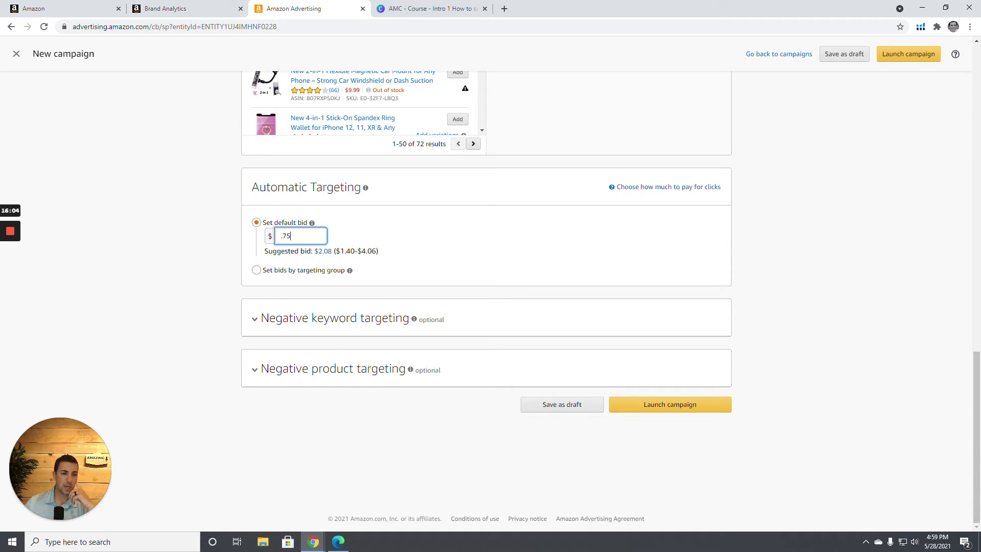
{"action": "left_click", "coordinate": [401, 236]}
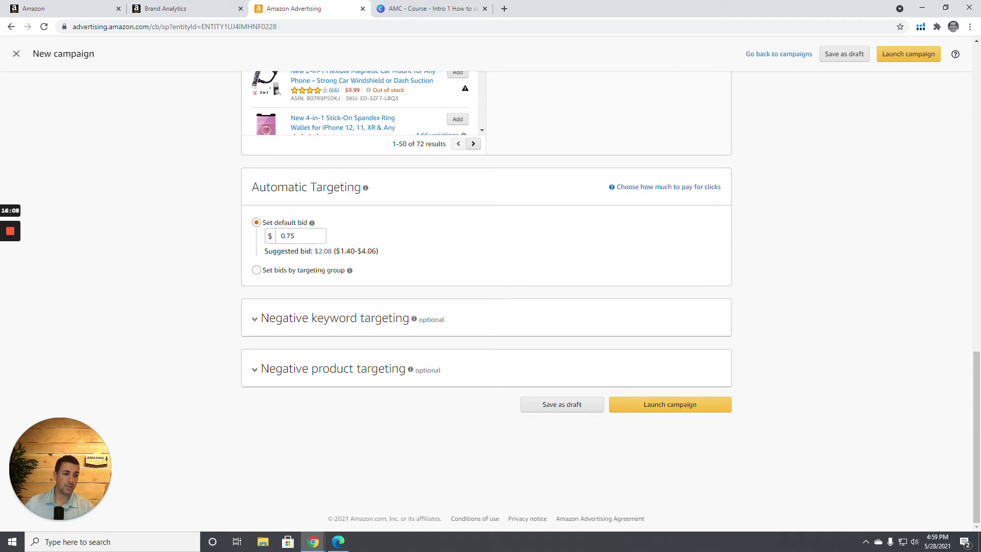
Set the automatic targeting default bid to $1.00.
{"action": "left_click", "coordinate": [262, 235]}
{"action": "type", "text": "100"}
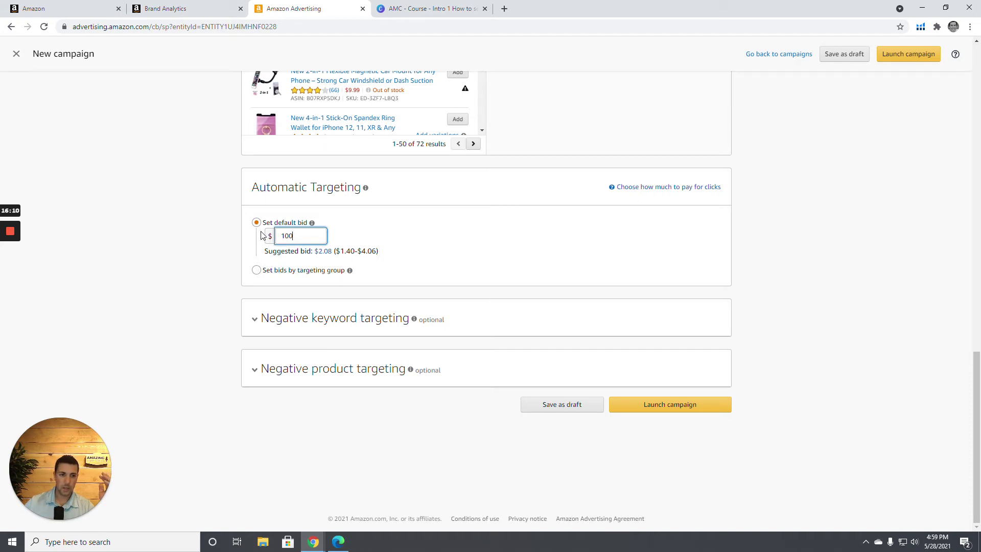
{"action": "key", "text": "BackSpace"}
{"action": "key", "text": "BackSpace"}
{"action": "type", "text": ".00"}
{"action": "left_click", "coordinate": [499, 241]}
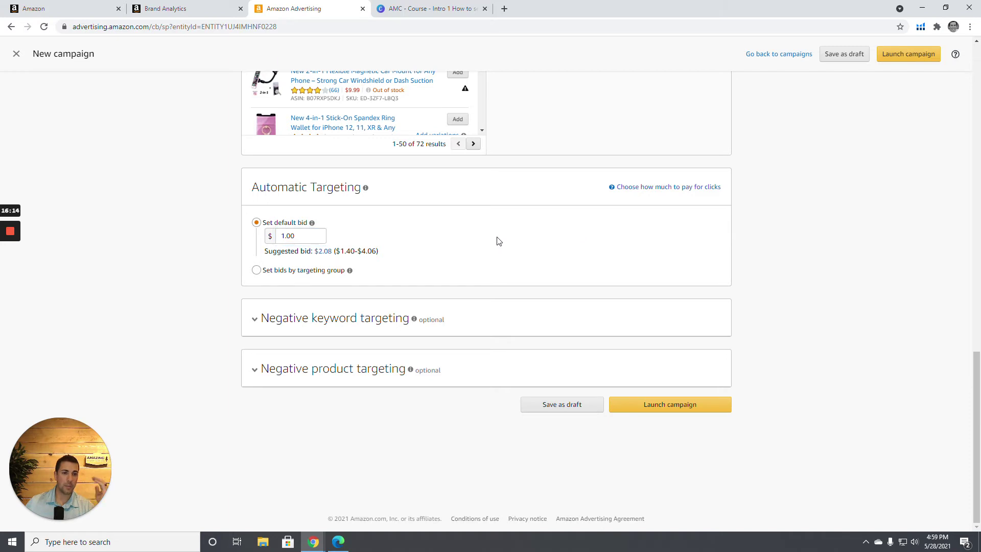
Review the bids by targeting group for close match, loose match, substitutes and complements, and return to the default bid option.
{"action": "left_click", "coordinate": [257, 270]}
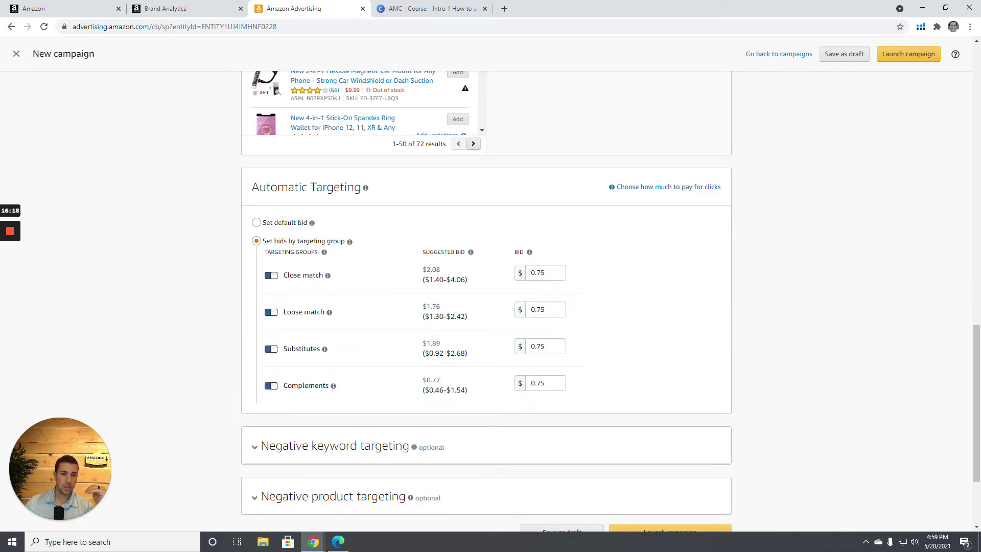
{"action": "left_click_drag", "start_coordinate": [261, 340], "coordinate": [315, 400]}
{"action": "left_click", "coordinate": [315, 400]}
{"action": "left_click_drag", "start_coordinate": [353, 313], "coordinate": [282, 267]}
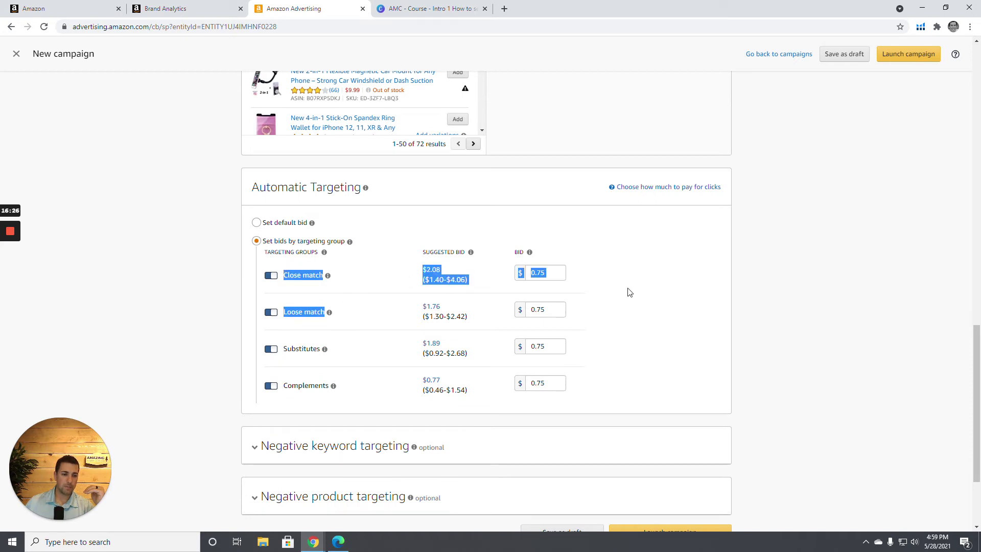
{"action": "left_click", "coordinate": [683, 281]}
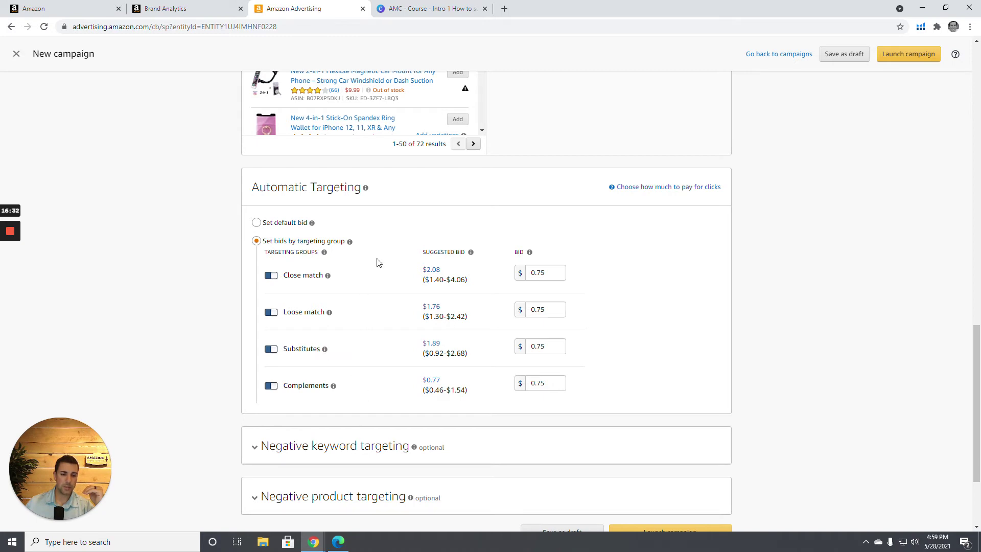
{"action": "mouse_move", "coordinate": [277, 245]}
{"action": "left_click", "coordinate": [257, 224]}
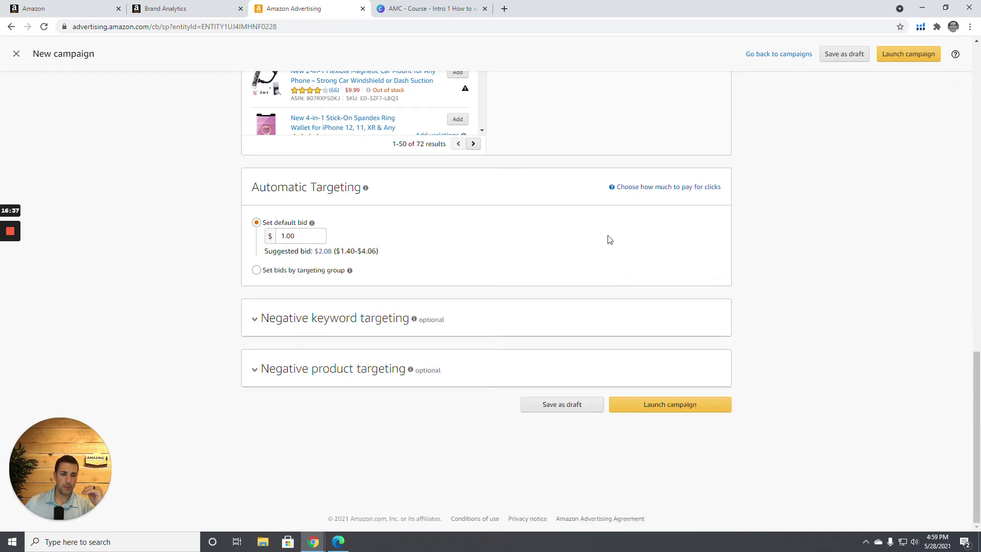
Expand the optional negative keyword targeting and negative product targeting sections to look over their entry options.
{"action": "left_click", "coordinate": [254, 321]}
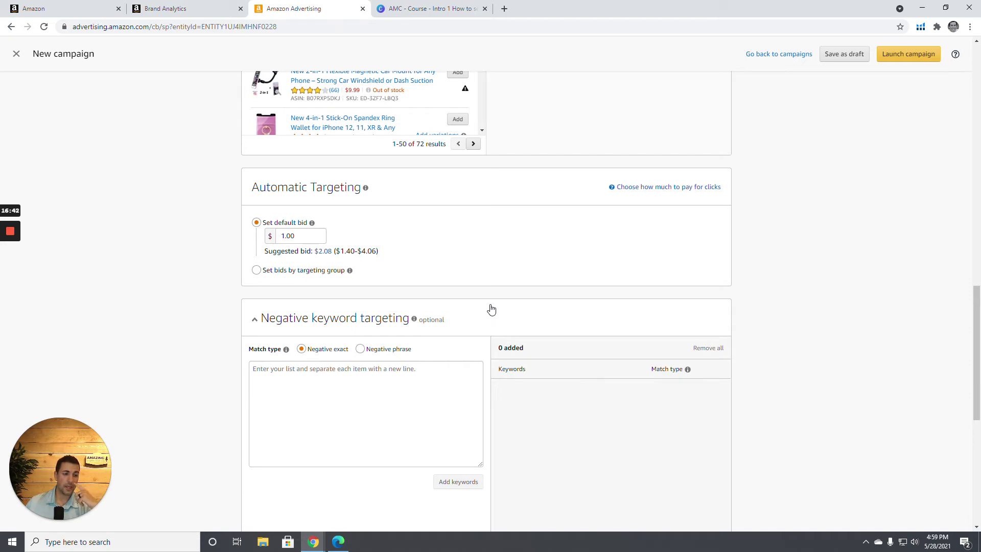
{"action": "left_click", "coordinate": [366, 404]}
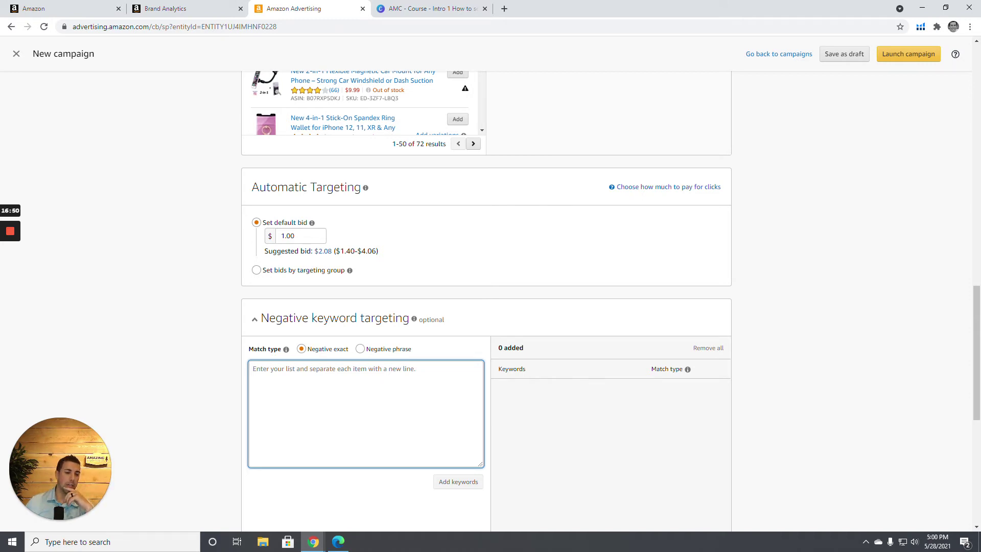
{"action": "scroll", "coordinate": [401, 400], "scroll_direction": "down", "scroll_amount": 6}
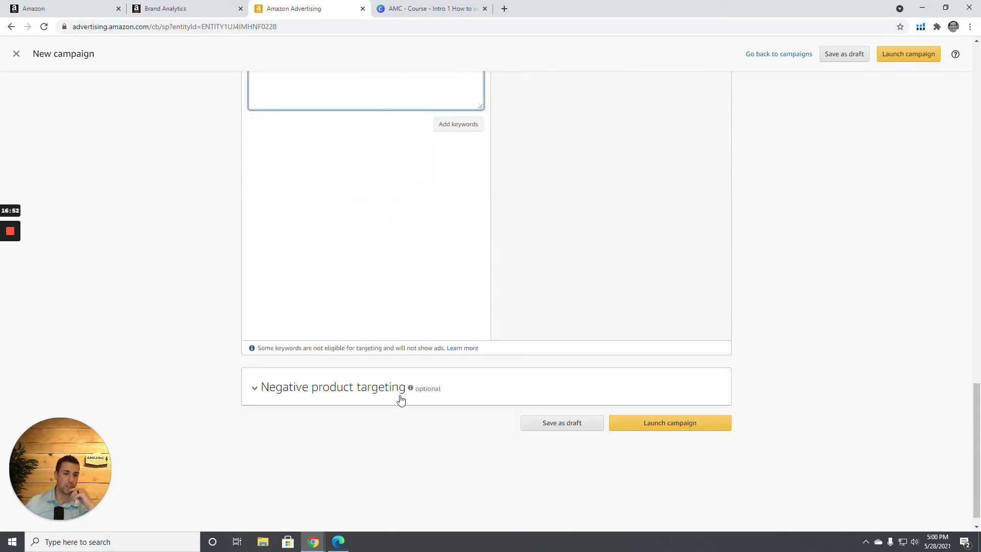
{"action": "scroll", "coordinate": [400, 400], "scroll_direction": "up", "scroll_amount": 1}
{"action": "scroll", "coordinate": [400, 399], "scroll_direction": "down", "scroll_amount": 2}
{"action": "left_click", "coordinate": [337, 383]}
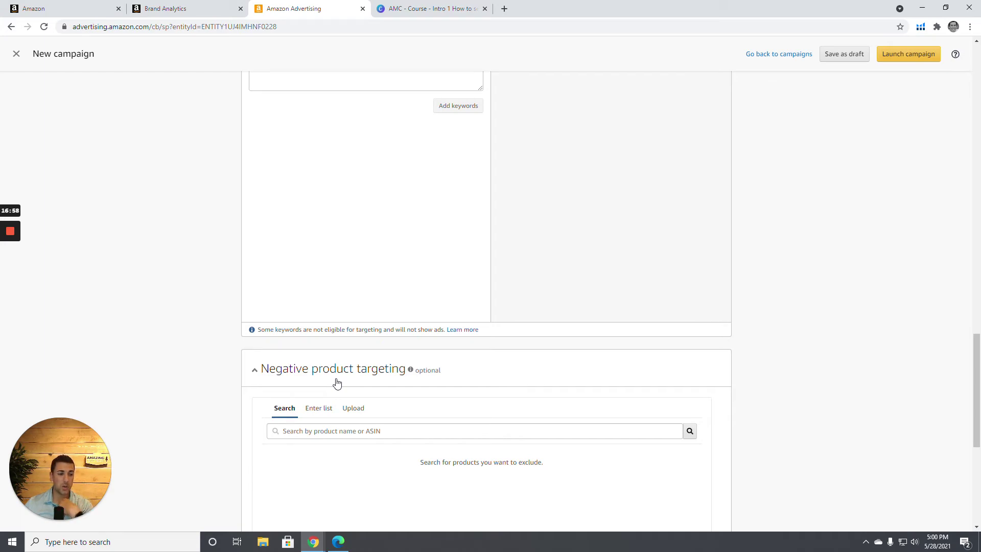
{"action": "scroll", "coordinate": [601, 380], "scroll_direction": "up", "scroll_amount": 5}
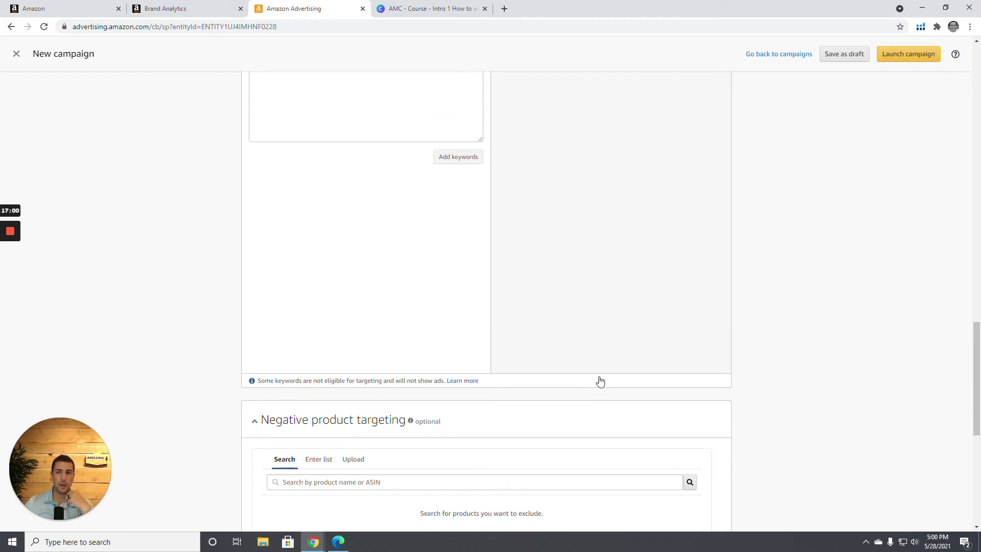
Switch the campaign's targeting type to manual targeting and check the bidding strategy settings.
{"action": "scroll", "coordinate": [601, 381], "scroll_direction": "up", "scroll_amount": 20}
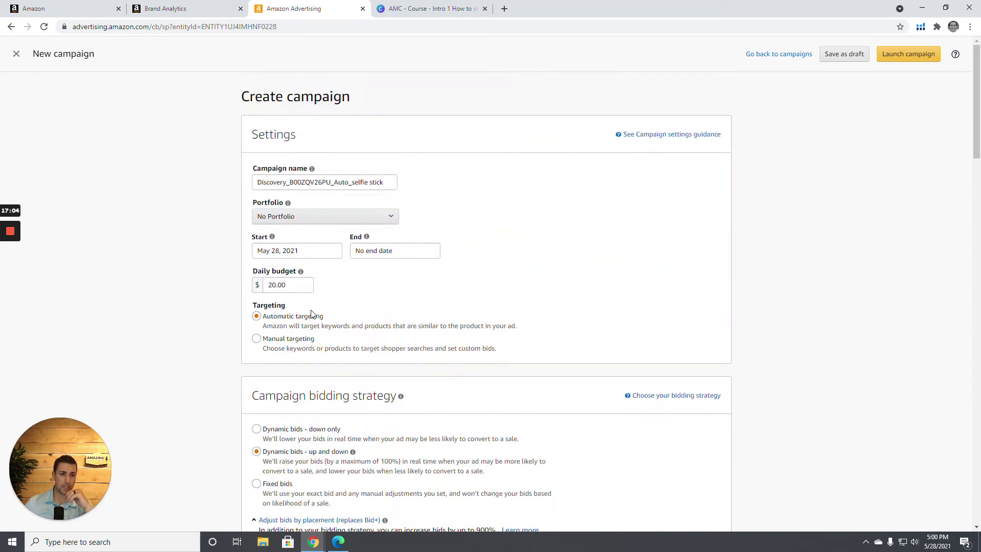
{"action": "left_click", "coordinate": [258, 338]}
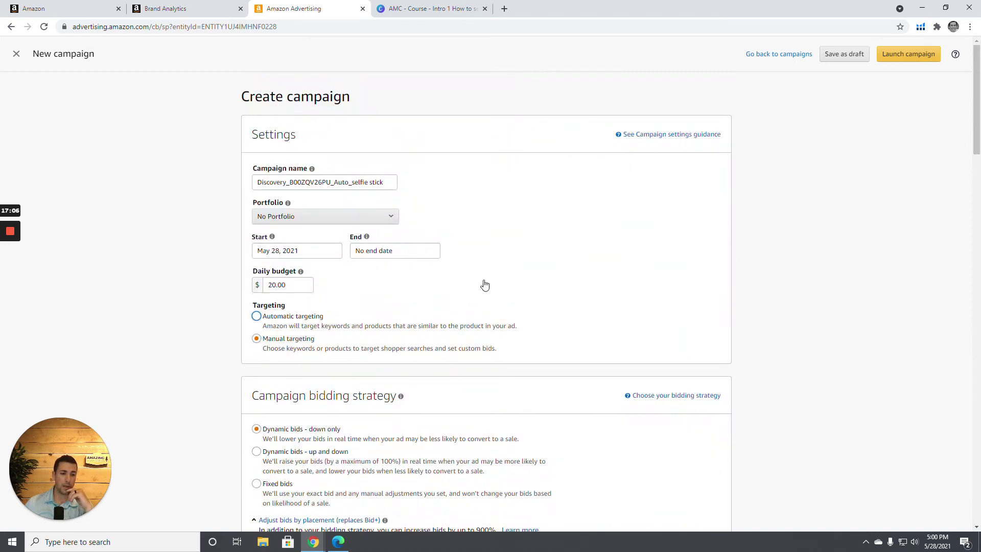
{"action": "scroll", "coordinate": [480, 279], "scroll_direction": "down", "scroll_amount": 2}
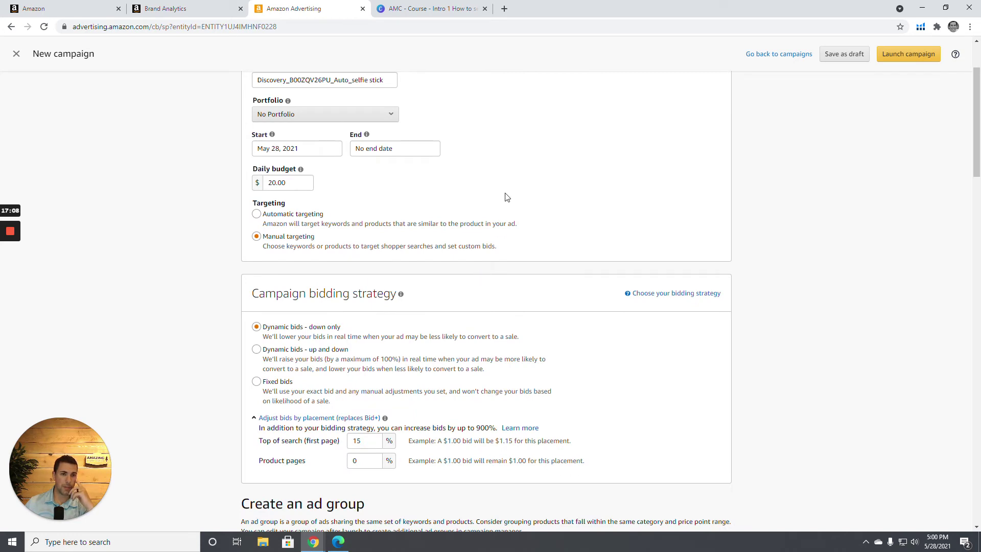
{"action": "scroll", "coordinate": [506, 197], "scroll_direction": "up", "scroll_amount": 2}
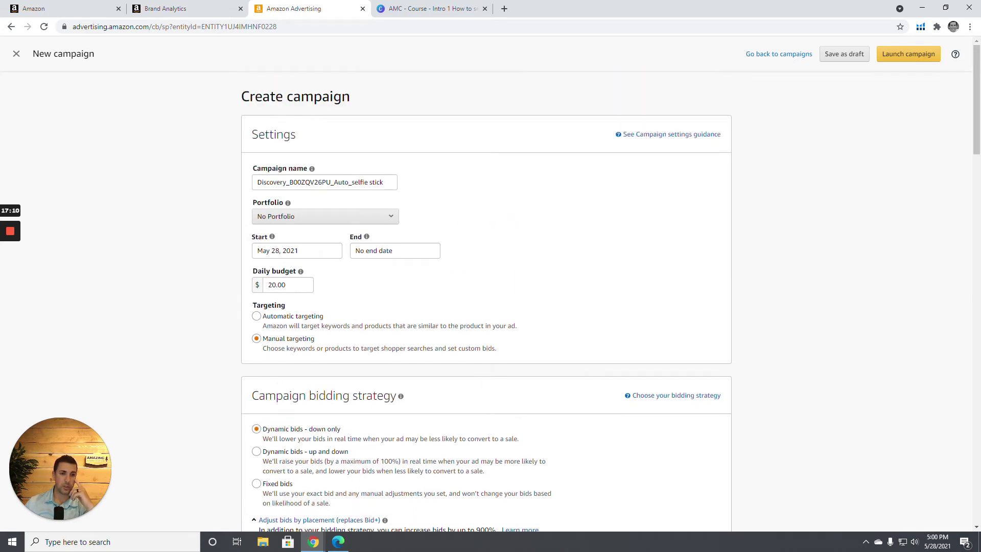
Replace the first word of the campaign name with "Research", leaving the ASIN and product parts in place.
{"action": "left_click_drag", "start_coordinate": [258, 182], "coordinate": [369, 182]}
{"action": "left_click", "coordinate": [266, 182]}
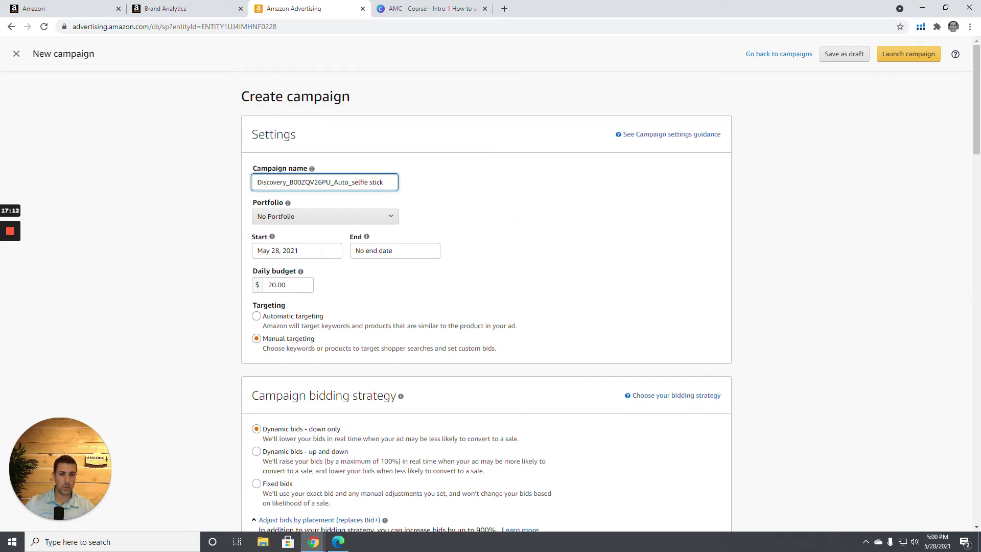
{"action": "left_click_drag", "start_coordinate": [260, 182], "coordinate": [287, 182]}
{"action": "type", "text": "rese"}
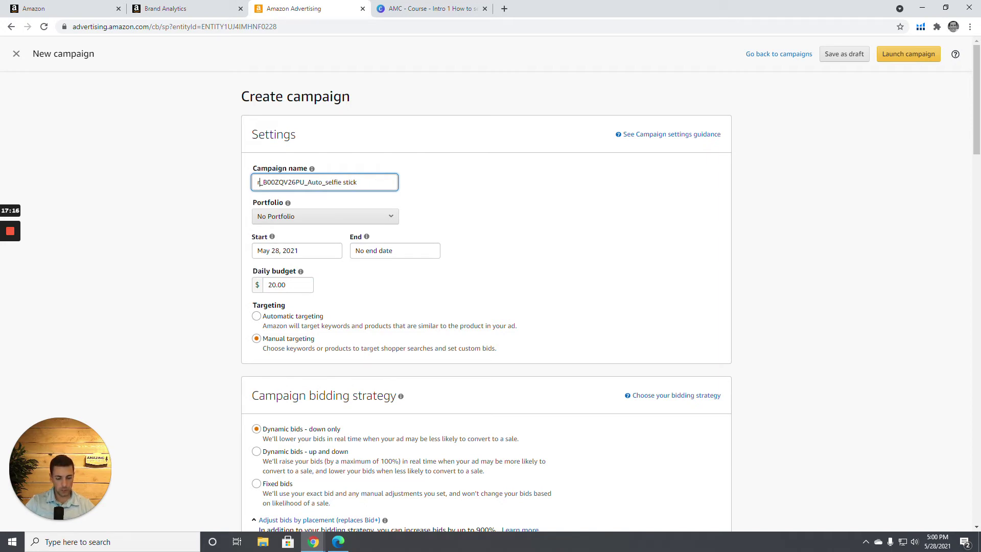
{"action": "type", "text": "arch"}
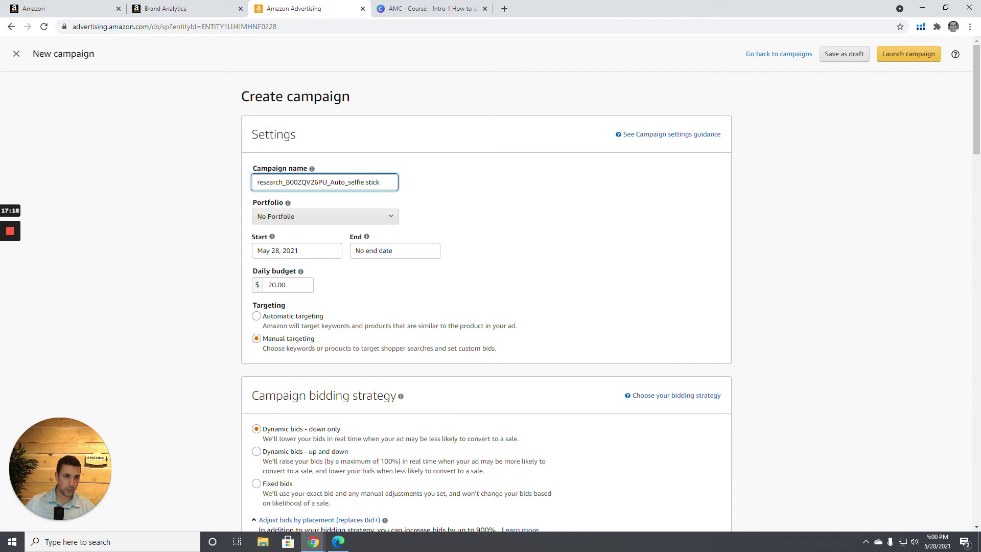
{"action": "key", "text": "BackSpace"}
{"action": "type", "text": "R"}
{"action": "scroll", "coordinate": [588, 249], "scroll_direction": "down", "scroll_amount": 5}
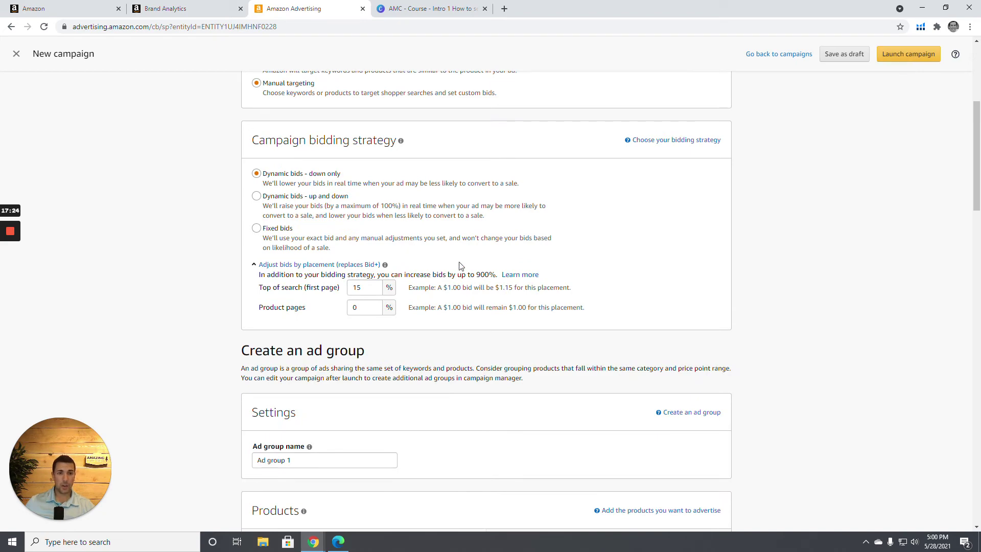
Replace the targeting part of the campaign name with "Broad Pool", between the ASIN and the product.
{"action": "scroll", "coordinate": [462, 266], "scroll_direction": "up", "scroll_amount": 5}
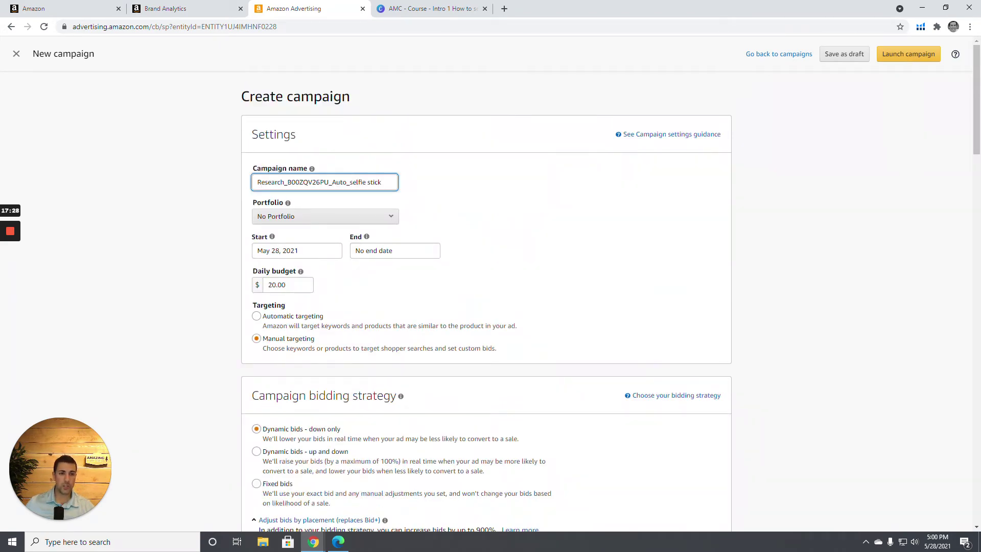
{"action": "left_click_drag", "start_coordinate": [348, 182], "coordinate": [332, 182]}
{"action": "type", "text": "Broad O"}
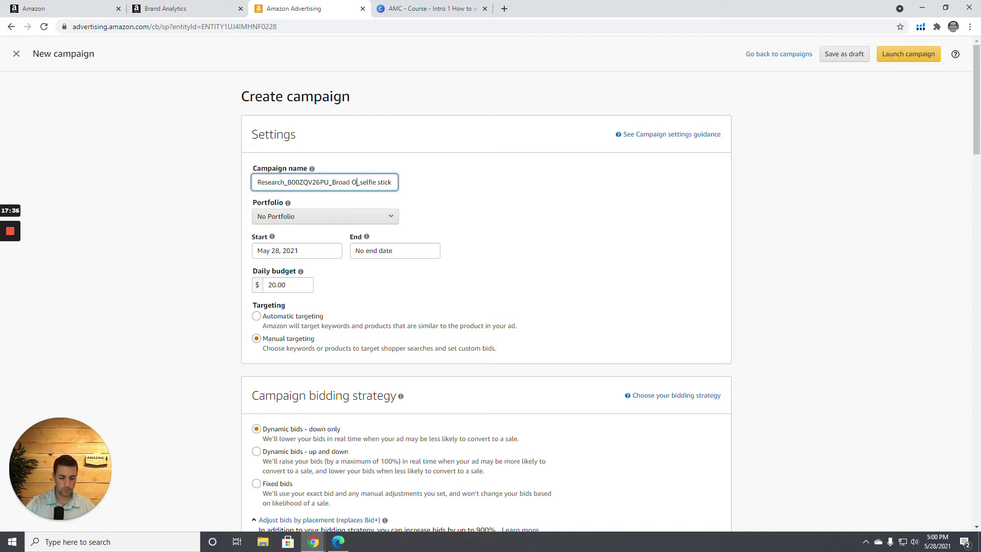
{"action": "key", "text": "BackSpace"}
{"action": "type", "text": "Pool"}
{"action": "left_click", "coordinate": [550, 230]}
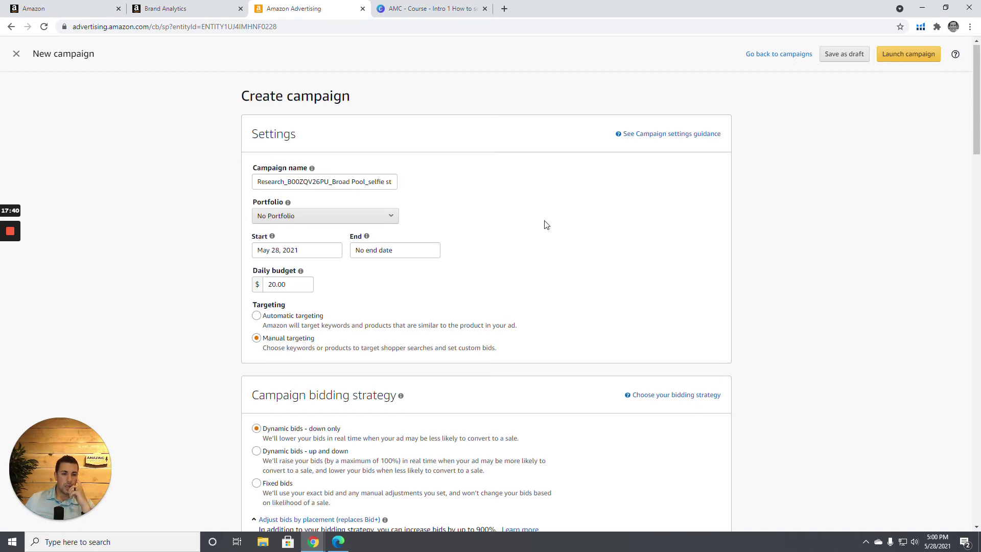
Set the top of search (first page) placement bid increase to 25%.
{"action": "scroll", "coordinate": [545, 222], "scroll_direction": "down", "scroll_amount": 4}
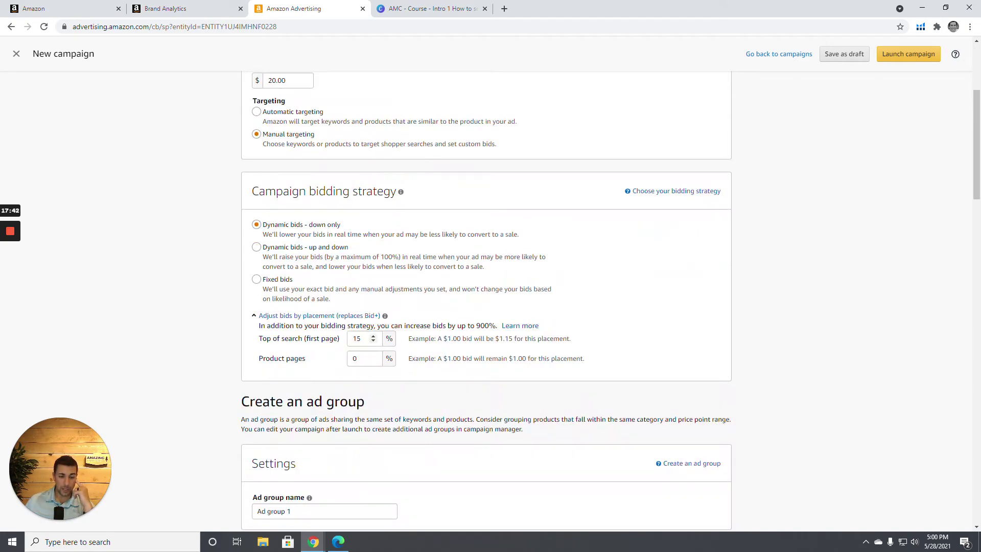
{"action": "double_click", "coordinate": [356, 338]}
{"action": "type", "text": "25"}
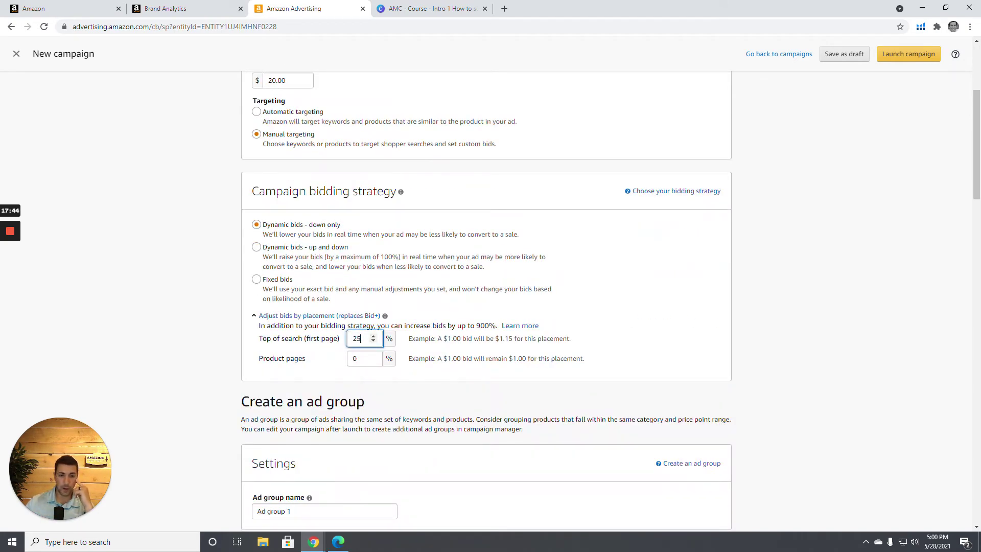
{"action": "left_click", "coordinate": [793, 298]}
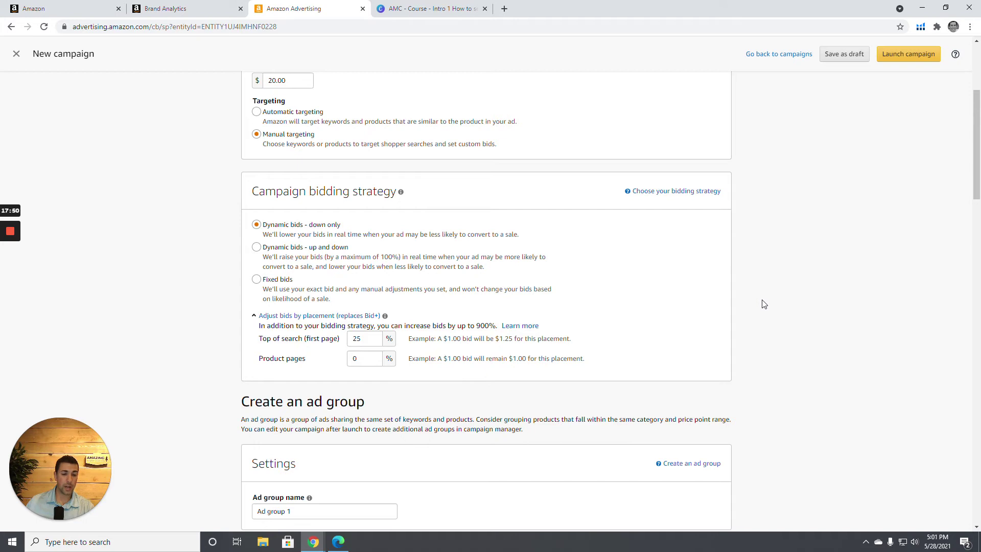
Review the ad group's selected product and its SKU, and examine the keyword and product targeting options with the suggested keywords.
{"action": "scroll", "coordinate": [765, 304], "scroll_direction": "down", "scroll_amount": 2}
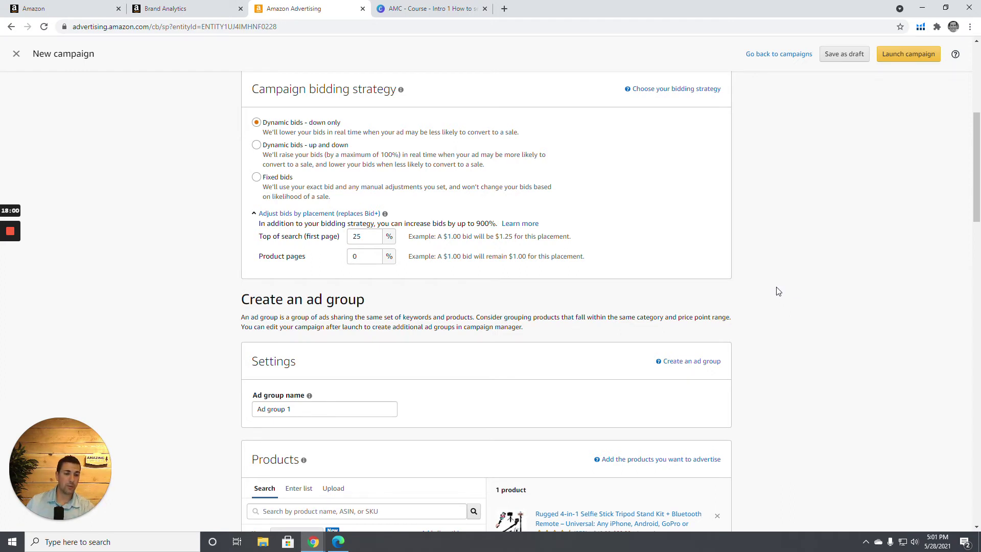
{"action": "scroll", "coordinate": [778, 291], "scroll_direction": "down", "scroll_amount": 3}
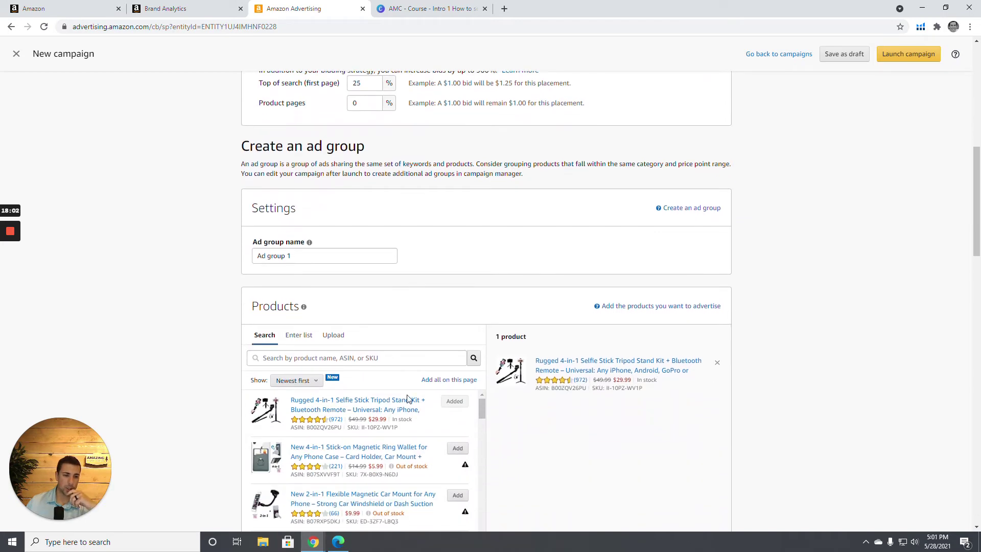
{"action": "scroll", "coordinate": [848, 304], "scroll_direction": "down", "scroll_amount": 3}
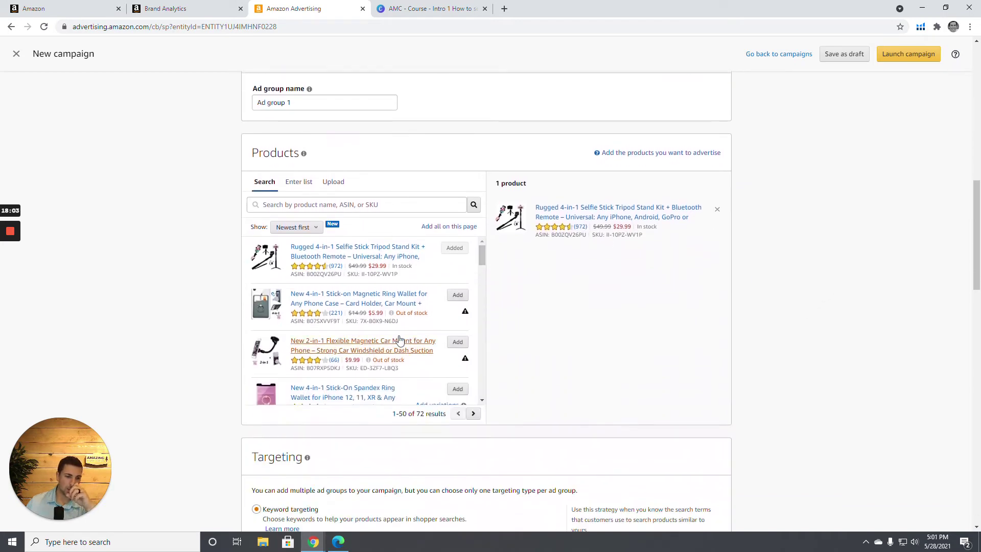
{"action": "left_click_drag", "start_coordinate": [362, 275], "coordinate": [401, 276]}
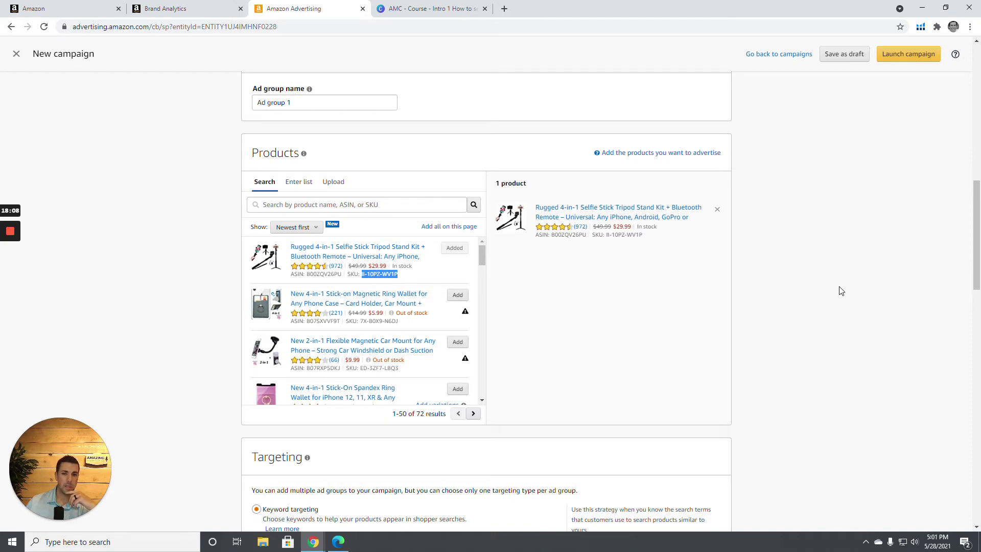
{"action": "left_click", "coordinate": [826, 249]}
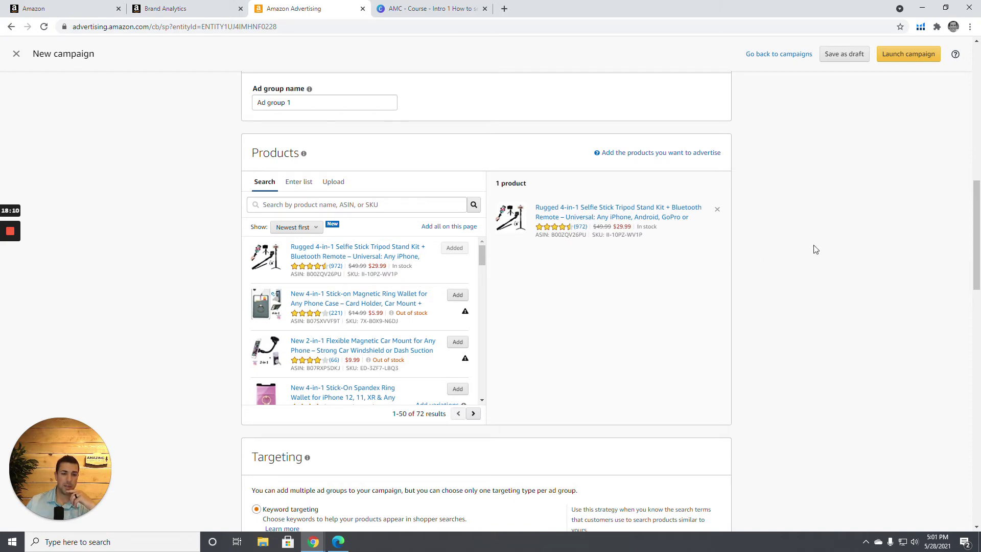
{"action": "scroll", "coordinate": [818, 249], "scroll_direction": "down", "scroll_amount": 6}
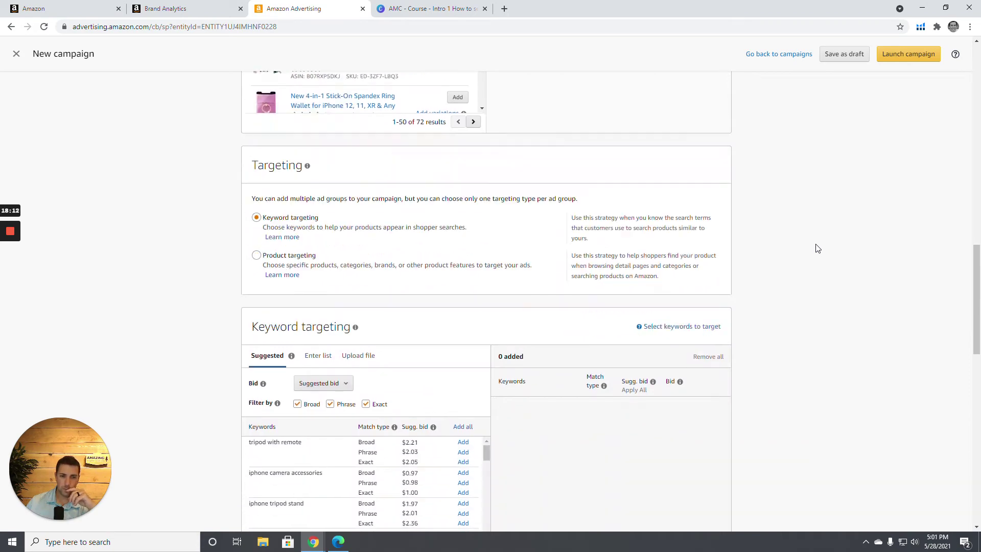
{"action": "scroll", "coordinate": [432, 307], "scroll_direction": "down", "scroll_amount": 2}
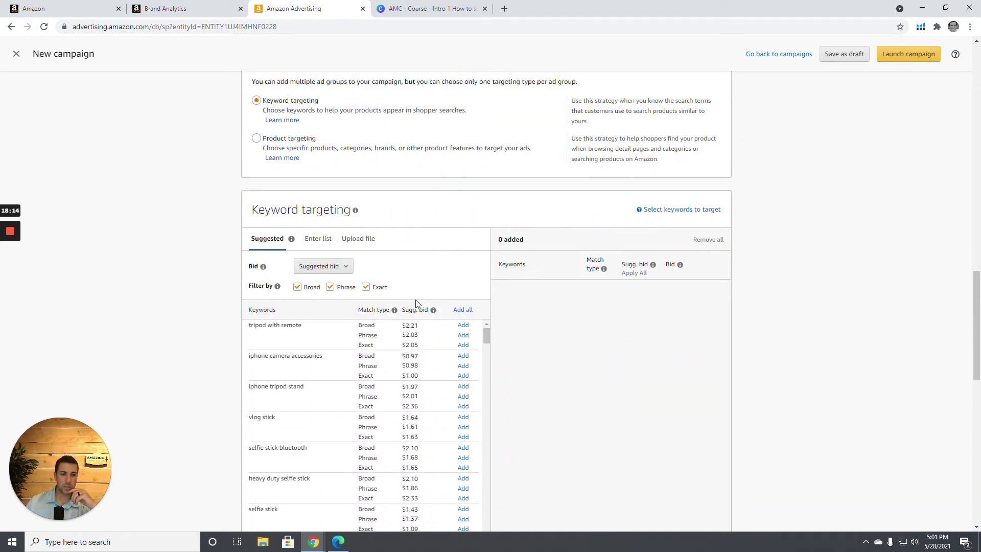
{"action": "scroll", "coordinate": [271, 169], "scroll_direction": "up", "scroll_amount": 2}
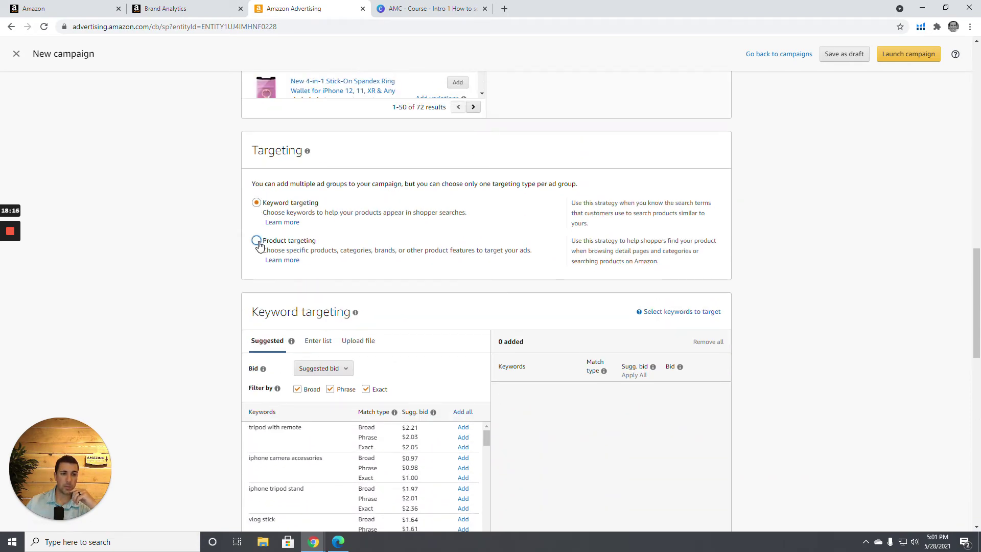
Review the suggested categories and individual products offered under product targeting, and return the ad group to keyword targeting.
{"action": "left_click", "coordinate": [257, 241]}
{"action": "left_click", "coordinate": [256, 204]}
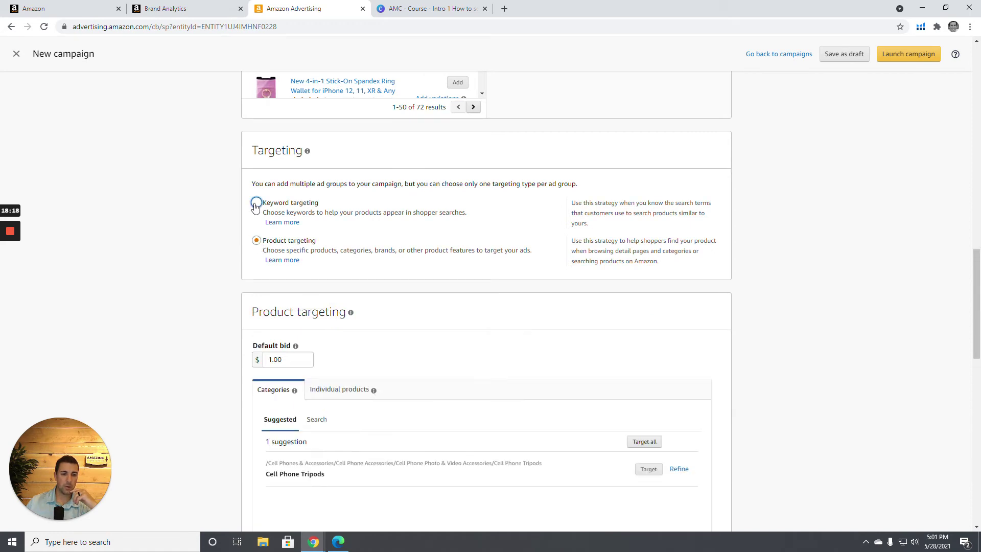
{"action": "left_click", "coordinate": [257, 241]}
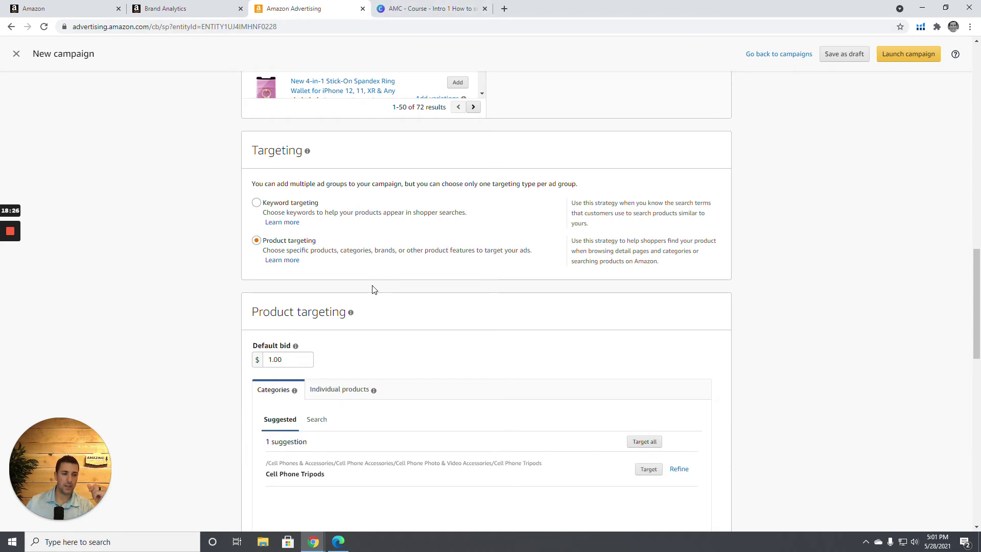
{"action": "scroll", "coordinate": [307, 297], "scroll_direction": "down", "scroll_amount": 2}
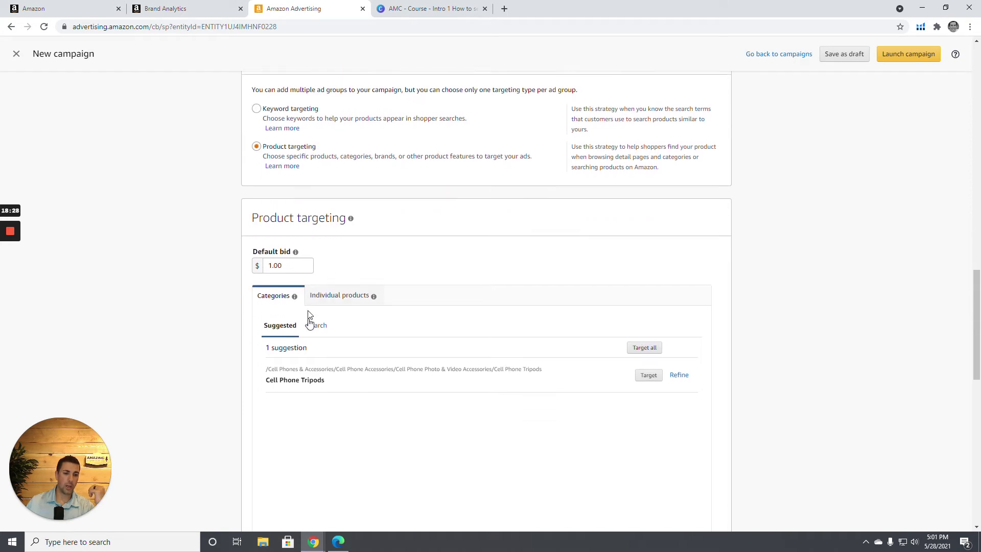
{"action": "left_click", "coordinate": [351, 289]}
{"action": "scroll", "coordinate": [413, 377], "scroll_direction": "down", "scroll_amount": 1}
{"action": "scroll", "coordinate": [292, 414], "scroll_direction": "up", "scroll_amount": 2}
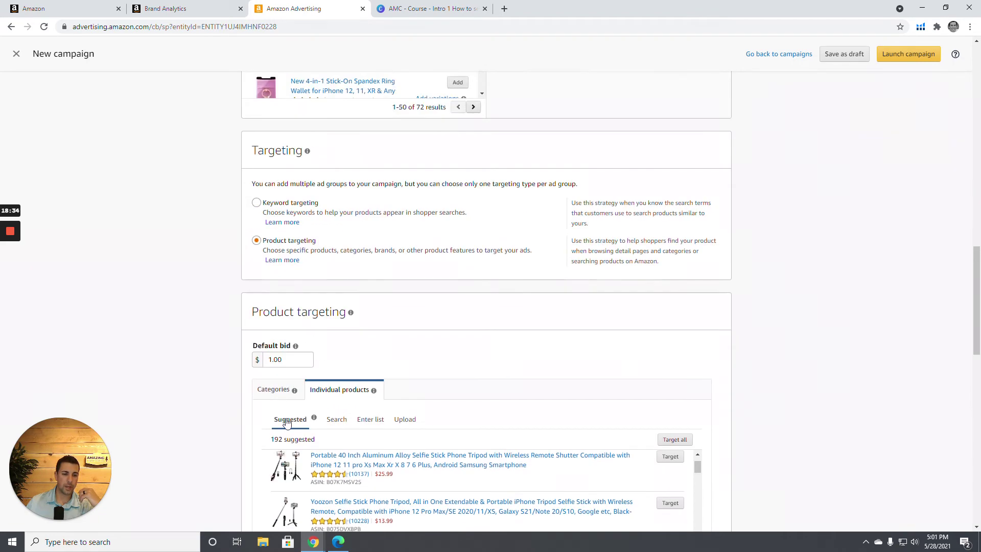
{"action": "scroll", "coordinate": [470, 355], "scroll_direction": "down", "scroll_amount": 2}
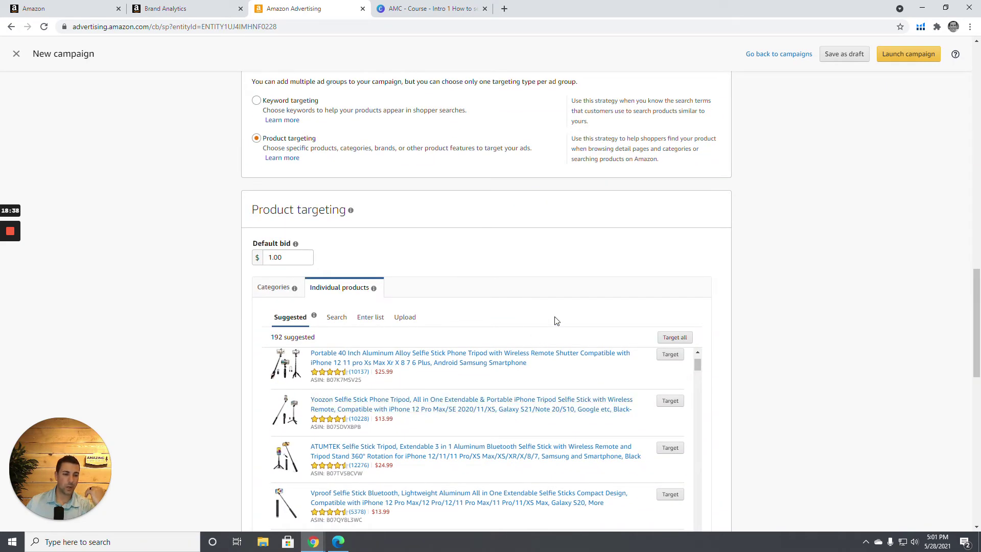
{"action": "left_click", "coordinate": [278, 292]}
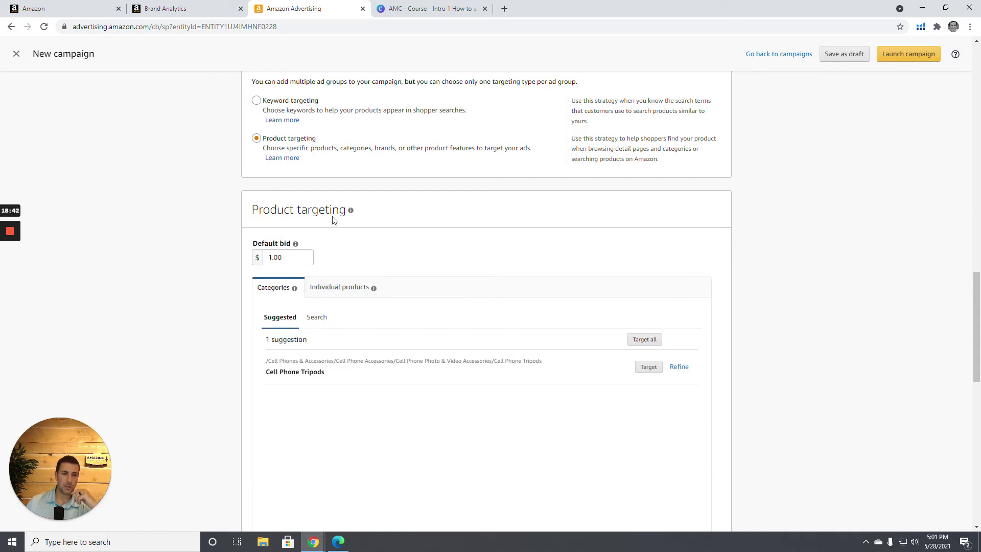
{"action": "left_click", "coordinate": [256, 100]}
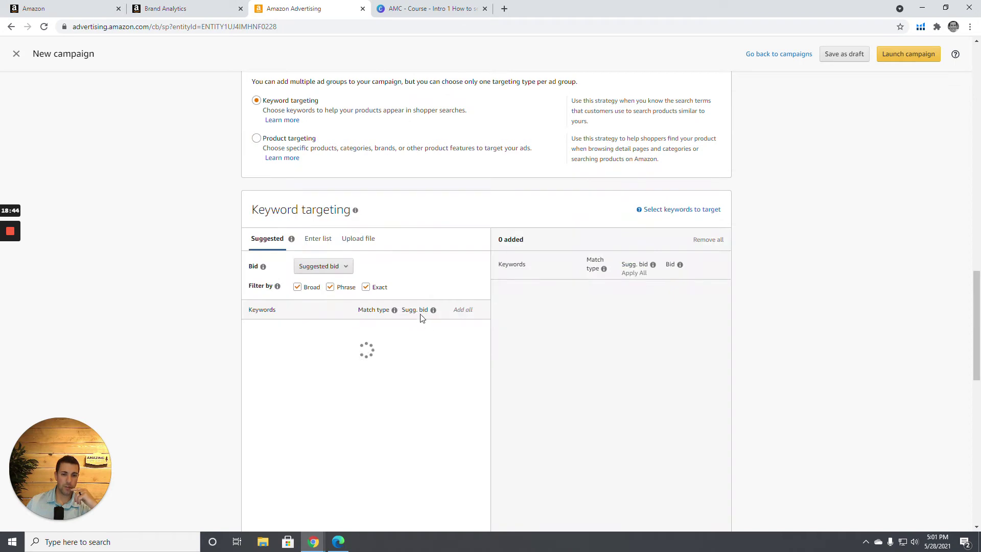
Examine the suggested keywords with their broad, phrase and exact match types and the suggested bid for each.
{"action": "left_click", "coordinate": [330, 287]}
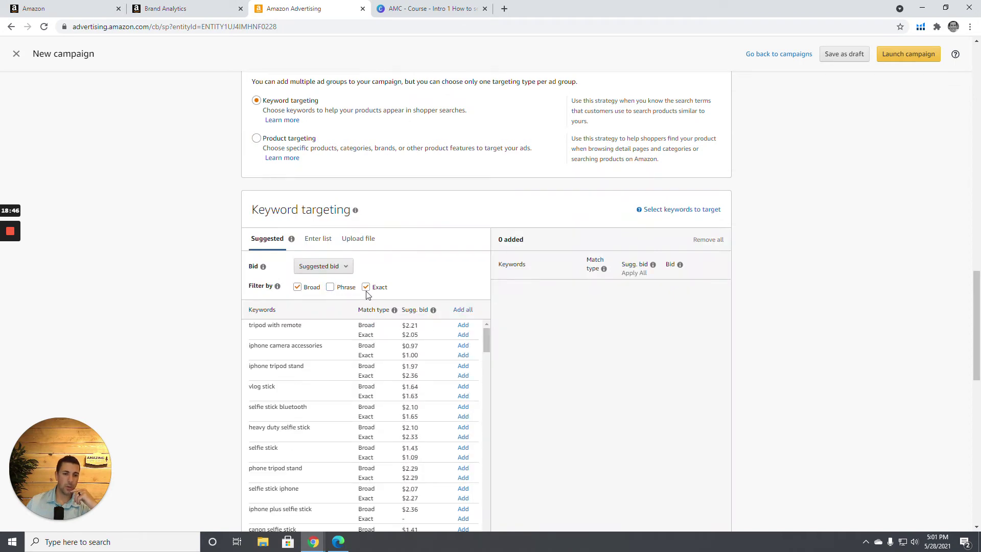
{"action": "left_click", "coordinate": [337, 294]}
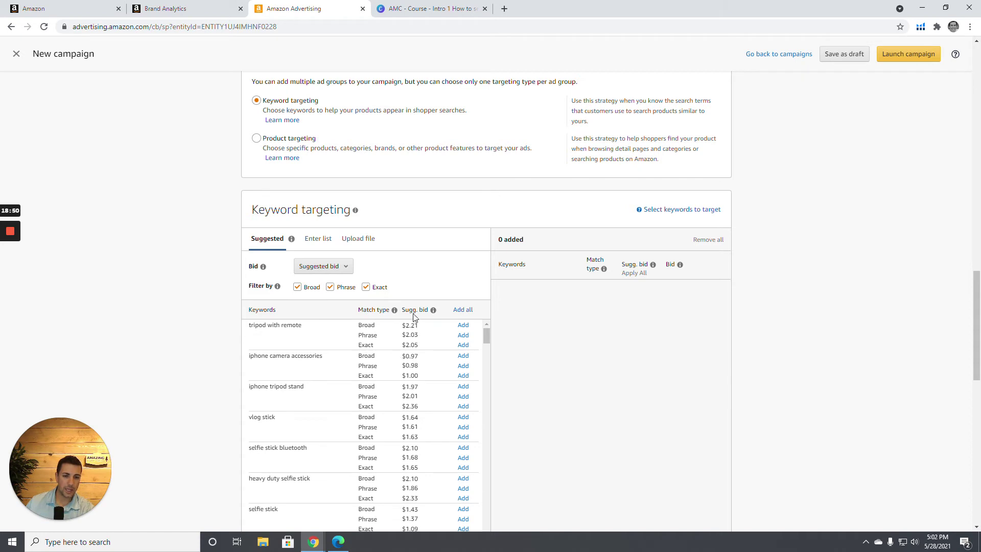
{"action": "left_click_drag", "start_coordinate": [249, 328], "coordinate": [330, 377]}
{"action": "left_click", "coordinate": [329, 377]}
{"action": "scroll", "coordinate": [324, 322], "scroll_direction": "down", "scroll_amount": 4}
{"action": "scroll", "coordinate": [324, 322], "scroll_direction": "up", "scroll_amount": 4}
{"action": "scroll", "coordinate": [325, 323], "scroll_direction": "down", "scroll_amount": 2}
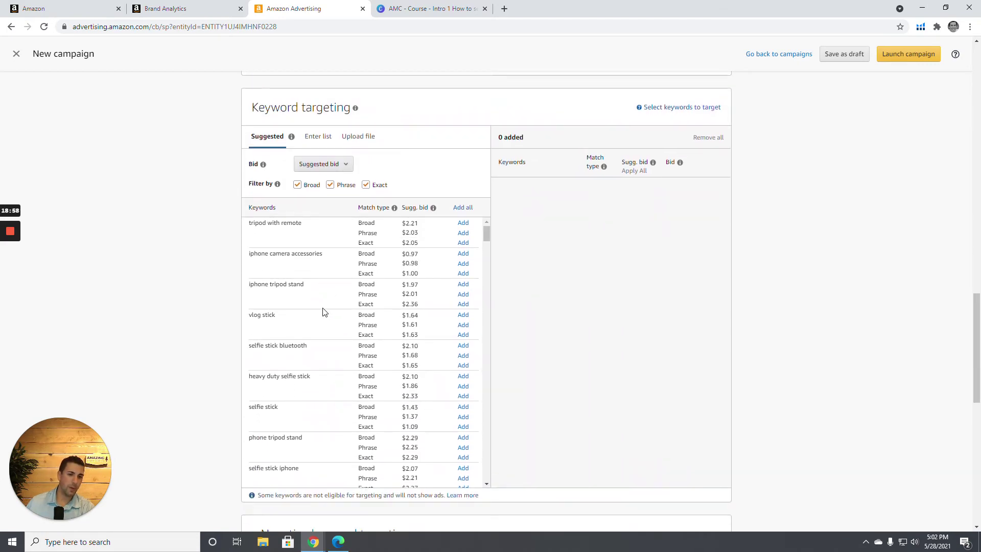
{"action": "scroll", "coordinate": [326, 323], "scroll_direction": "up", "scroll_amount": 3}
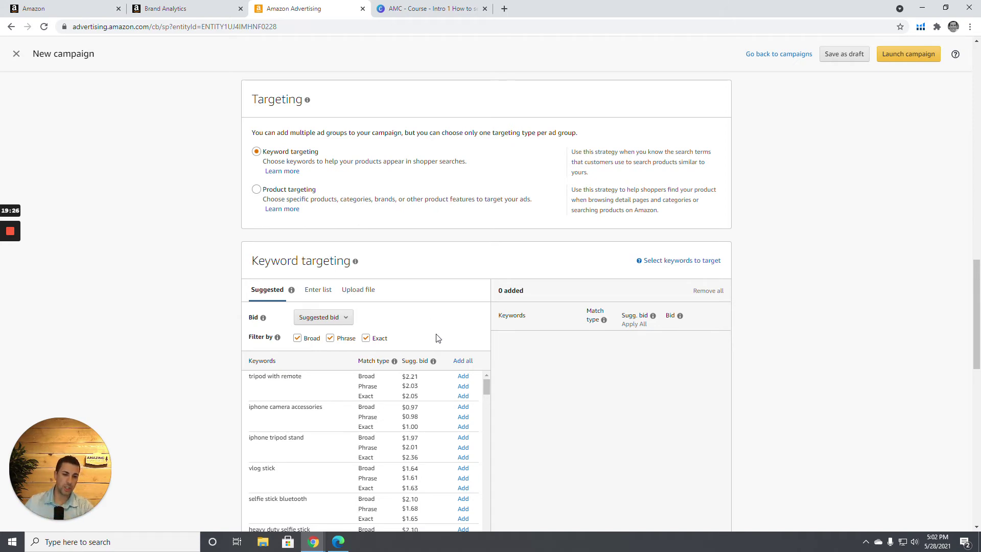
{"action": "scroll", "coordinate": [437, 340], "scroll_direction": "down", "scroll_amount": 2}
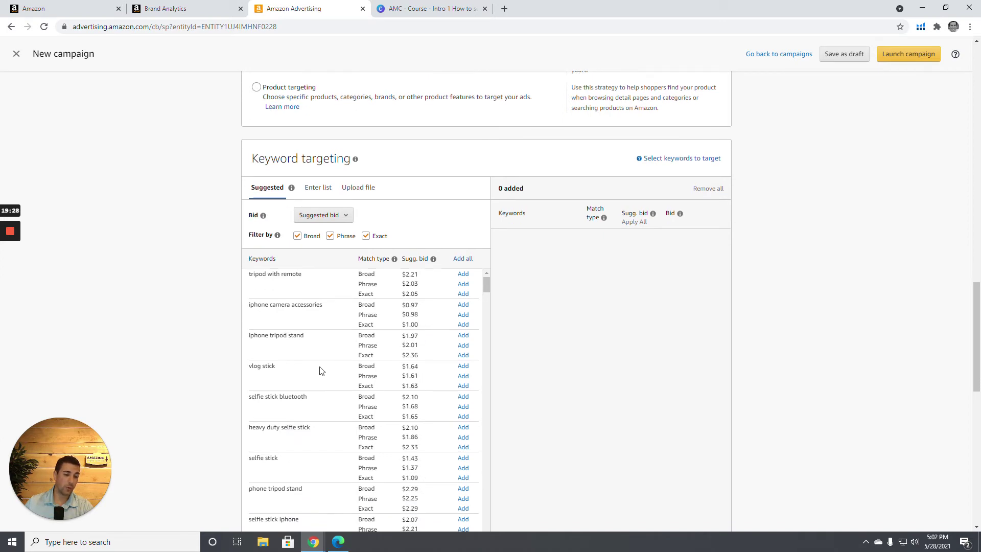
Examine the match types and bids of the suggested keyword "tripod with remote", and look at the option for entering a keyword list.
{"action": "mouse_move", "coordinate": [253, 274]}
{"action": "left_mouse_down"}
{"action": "mouse_move", "coordinate": [289, 283]}
{"action": "mouse_move", "coordinate": [249, 274]}
{"action": "left_mouse_up"}
{"action": "left_click", "coordinate": [325, 279]}
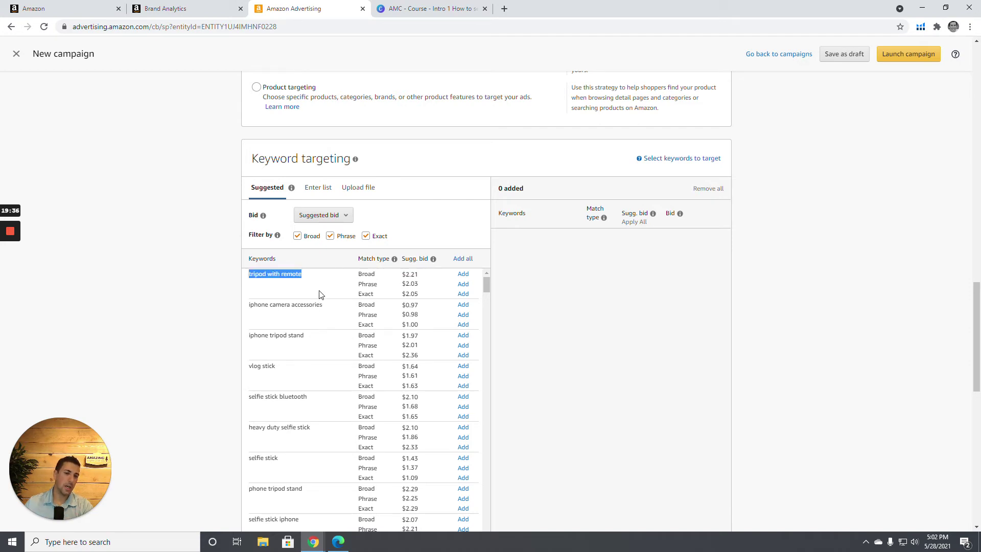
{"action": "left_click", "coordinate": [410, 230]}
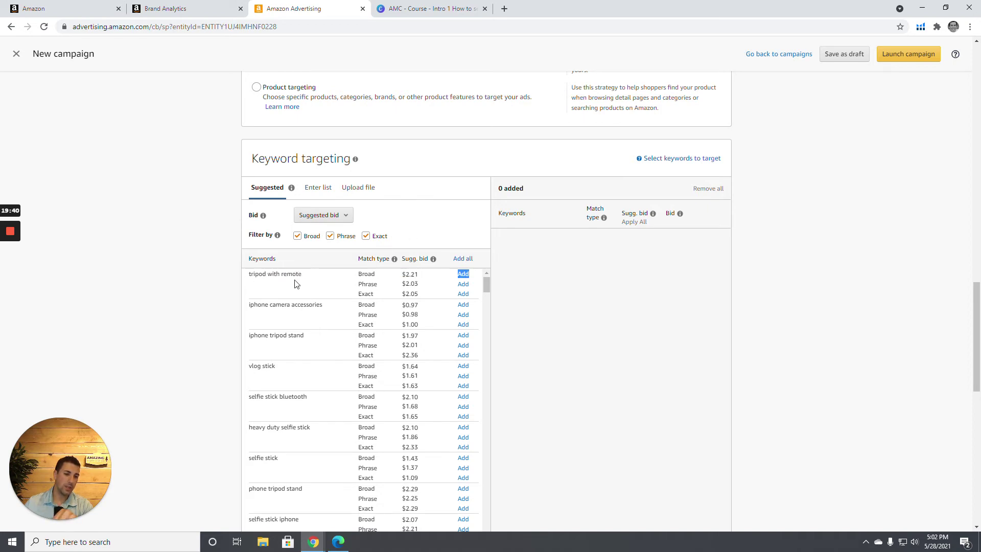
{"action": "double_click", "coordinate": [247, 273]}
{"action": "mouse_move", "coordinate": [305, 279]}
{"action": "left_mouse_down"}
{"action": "mouse_move", "coordinate": [248, 276]}
{"action": "mouse_move", "coordinate": [303, 289]}
{"action": "left_mouse_up"}
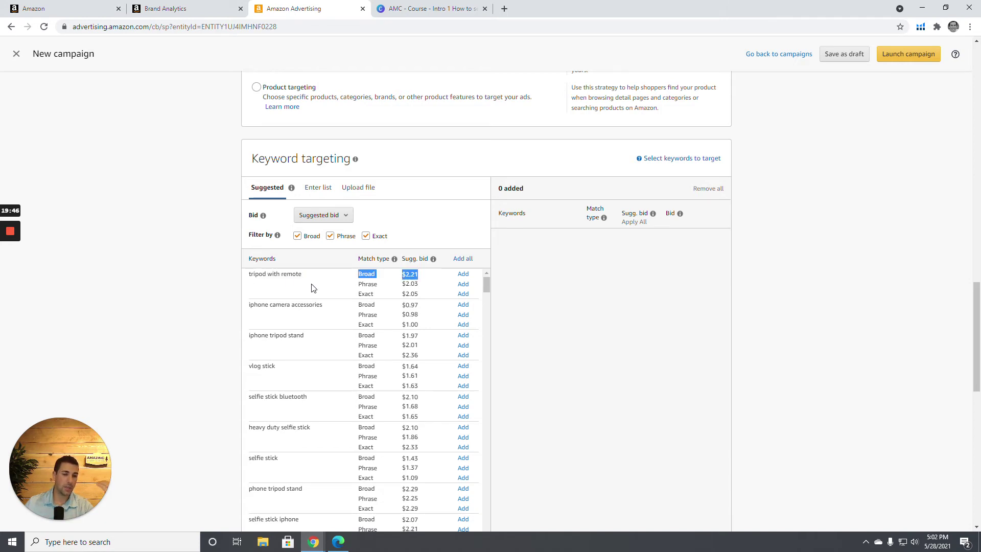
{"action": "left_click", "coordinate": [322, 192]}
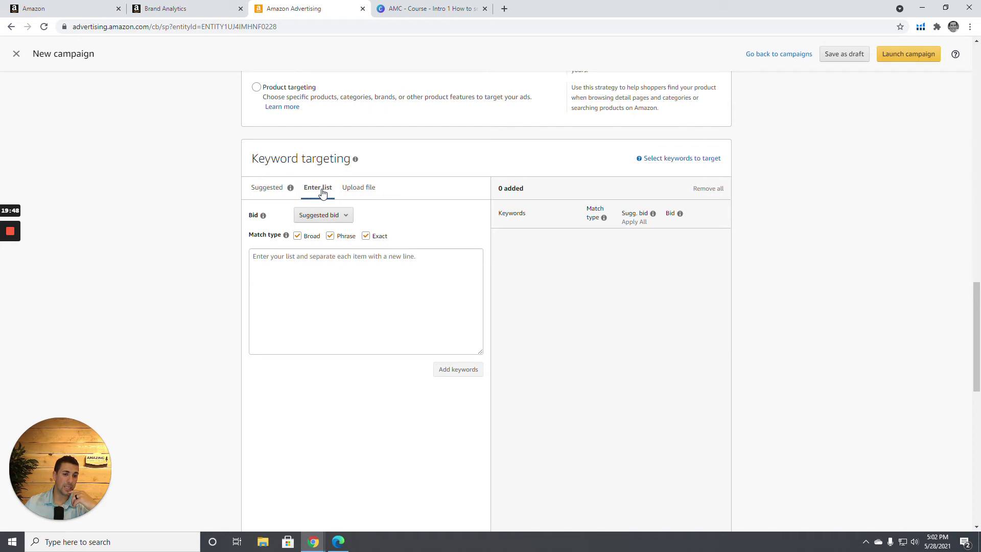
{"action": "left_click", "coordinate": [276, 198]}
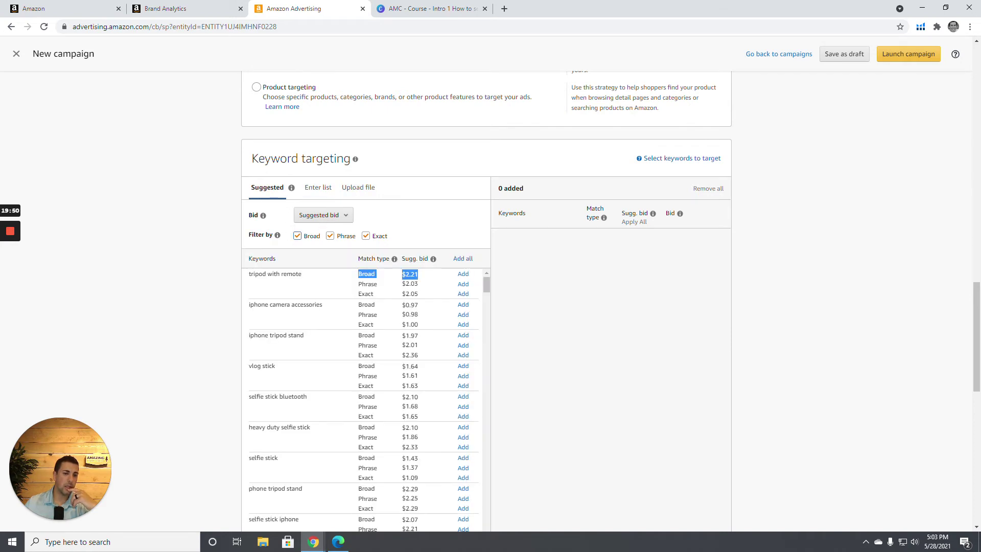
{"action": "left_click", "coordinate": [305, 289]}
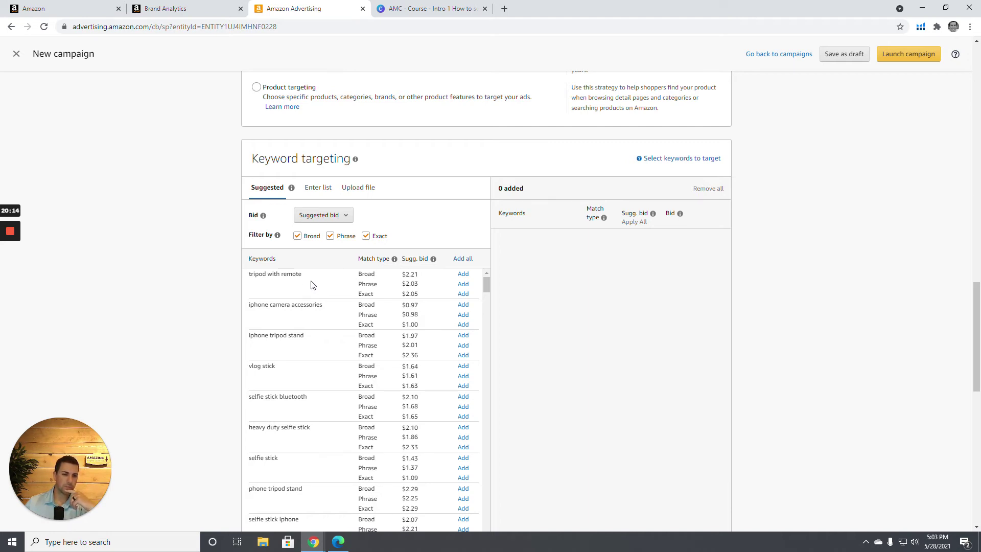
Filter the suggested keywords to broad match only, excluding phrase and exact.
{"action": "left_click", "coordinate": [331, 237]}
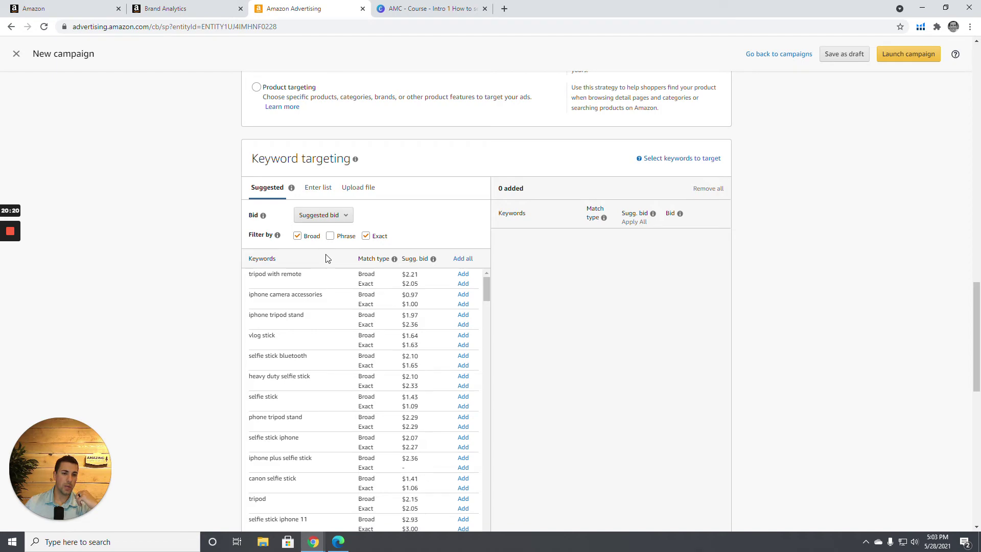
{"action": "left_click", "coordinate": [366, 236]}
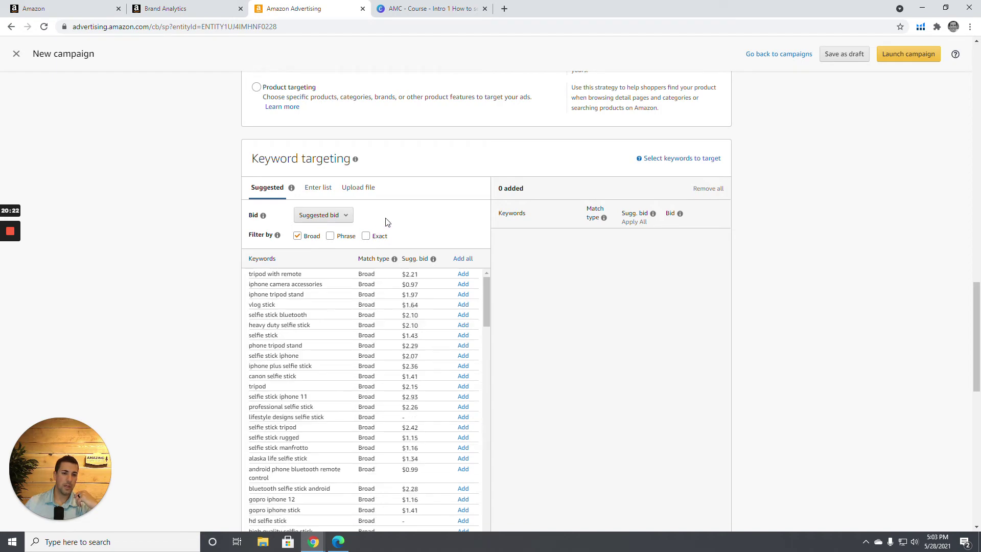
{"action": "scroll", "coordinate": [388, 219], "scroll_direction": "up", "scroll_amount": 5}
{"action": "scroll", "coordinate": [390, 219], "scroll_direction": "down", "scroll_amount": 5}
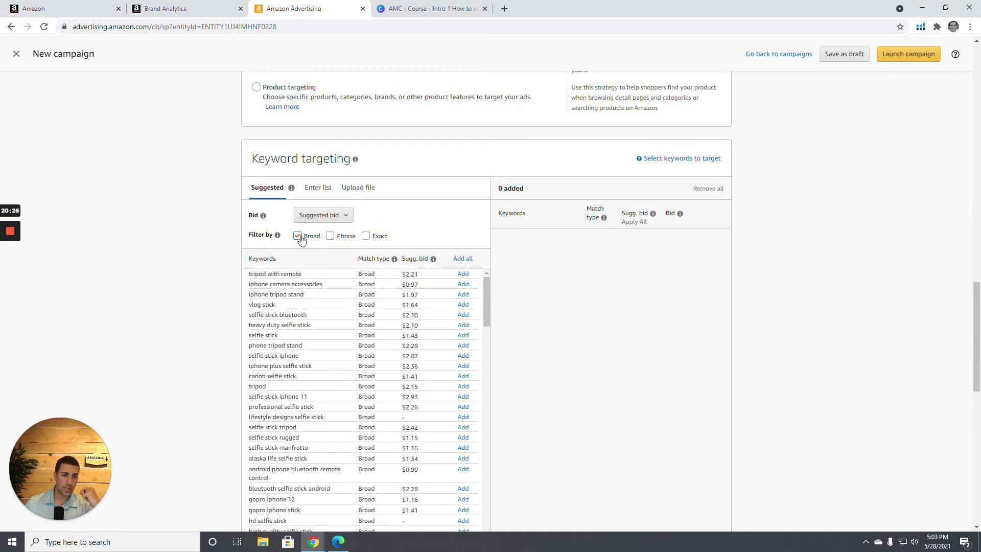
{"action": "scroll", "coordinate": [417, 223], "scroll_direction": "down", "scroll_amount": 1}
{"action": "scroll", "coordinate": [409, 215], "scroll_direction": "up", "scroll_amount": 1}
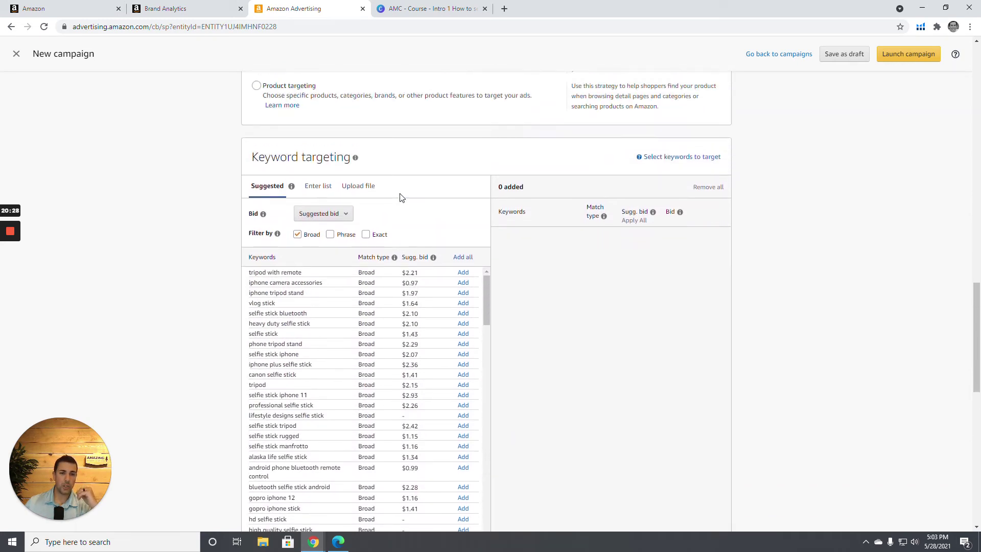
Add the suggested broad-match keywords "tripod with remote", "selfie stick bluetooth", "selfie stick" and "phone tripod stand" at their suggested bids.
{"action": "scroll", "coordinate": [401, 198], "scroll_direction": "down", "scroll_amount": 1}
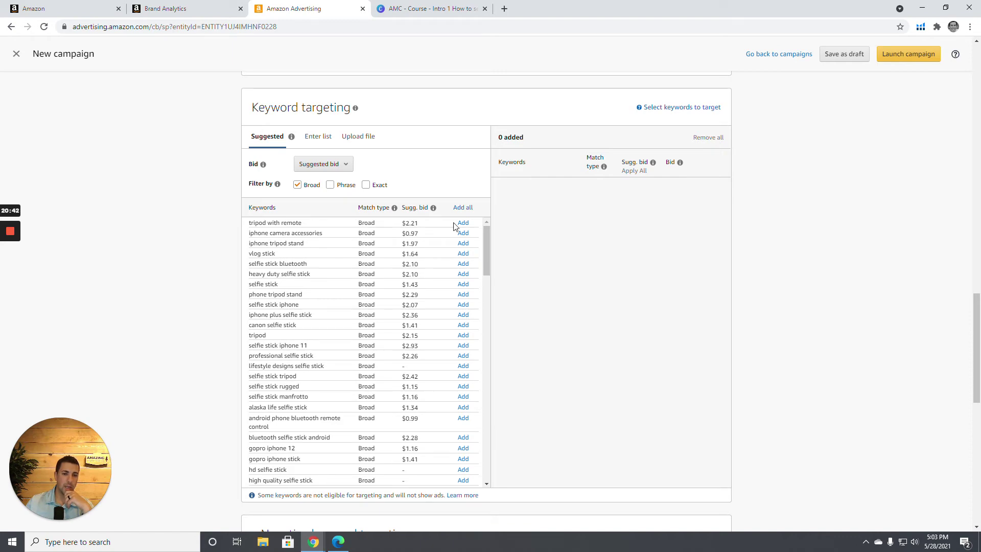
{"action": "scroll", "coordinate": [459, 306], "scroll_direction": "down", "scroll_amount": 4}
{"action": "scroll", "coordinate": [456, 340], "scroll_direction": "down", "scroll_amount": 5}
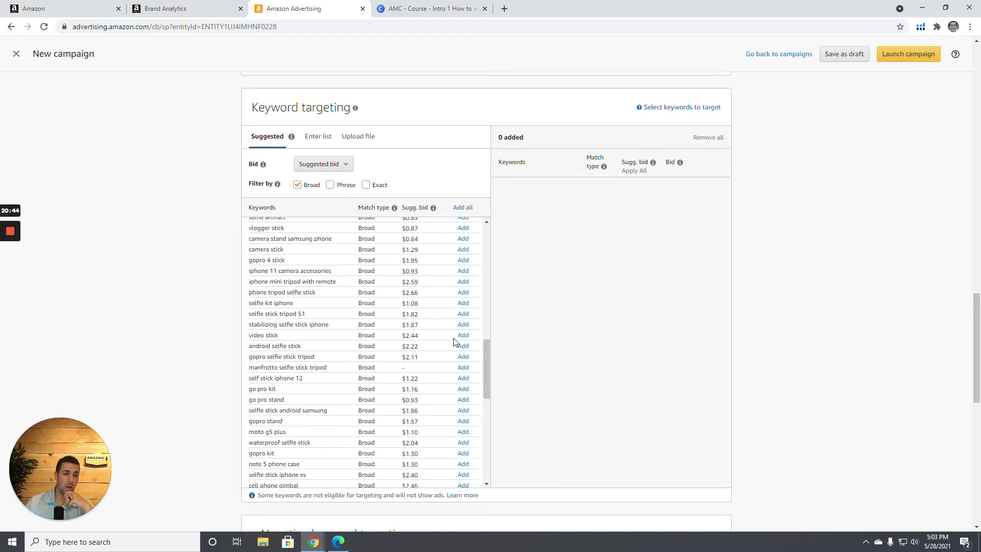
{"action": "scroll", "coordinate": [455, 341], "scroll_direction": "up", "scroll_amount": 7}
{"action": "scroll", "coordinate": [455, 342], "scroll_direction": "up", "scroll_amount": 2}
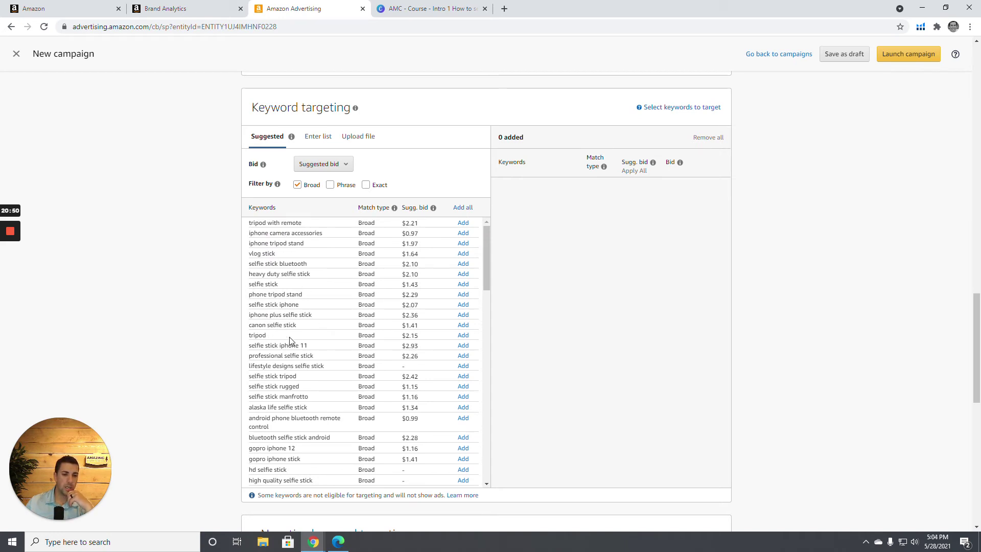
{"action": "left_click", "coordinate": [464, 224]}
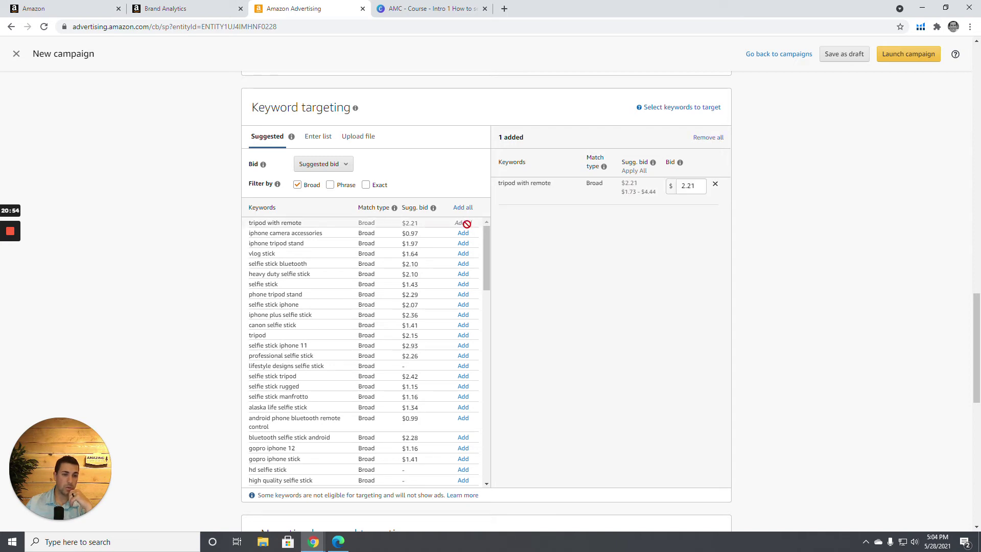
{"action": "left_click", "coordinate": [464, 264]}
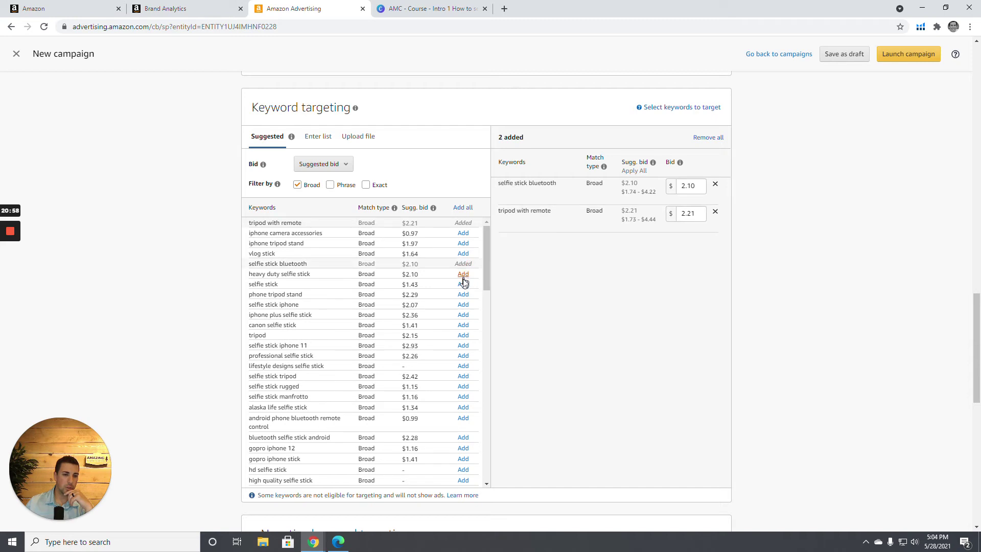
{"action": "left_click", "coordinate": [463, 283]}
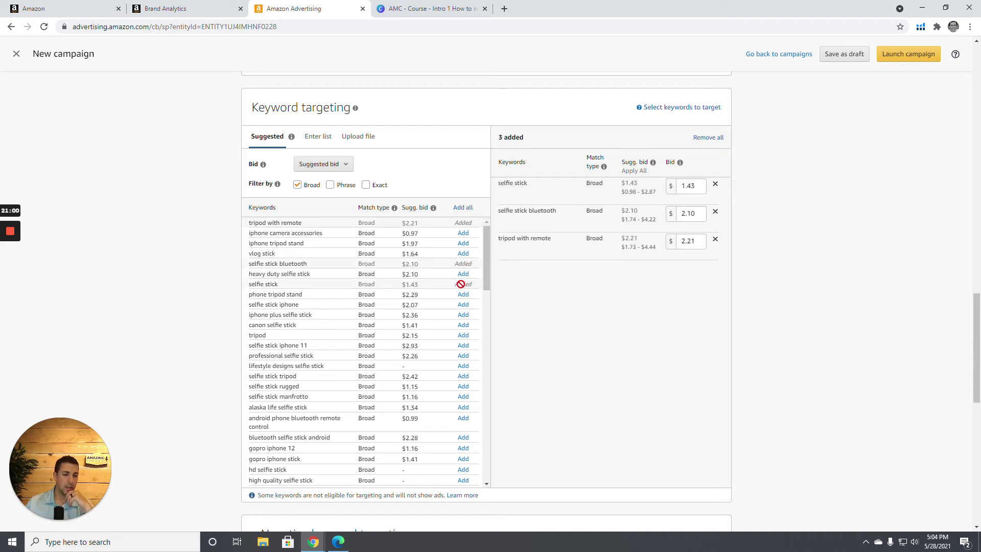
{"action": "left_click", "coordinate": [463, 295]}
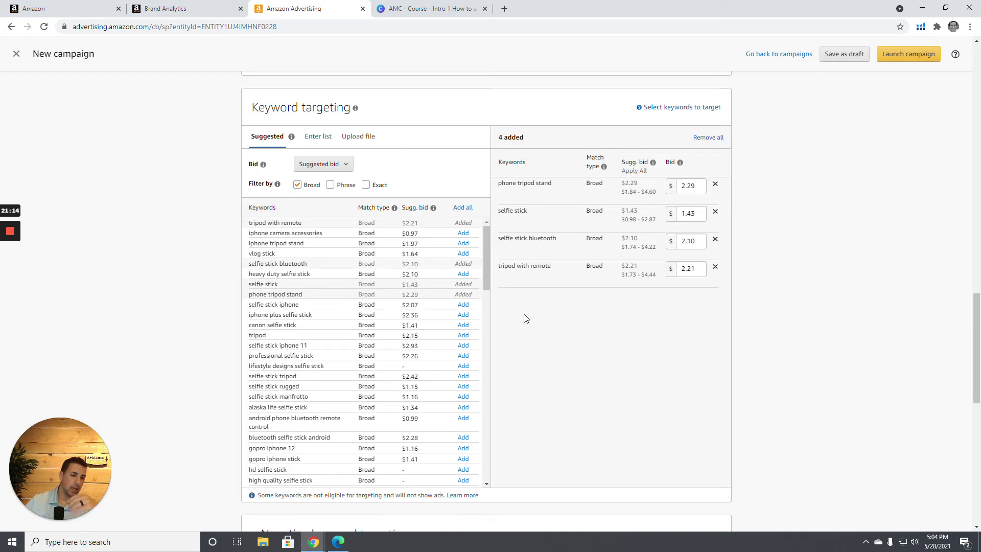
Review the added broad-match keywords and their bids, and examine the optional negative keyword targeting section.
{"action": "left_click_drag", "start_coordinate": [497, 185], "coordinate": [537, 187]}
{"action": "left_click", "coordinate": [544, 201]}
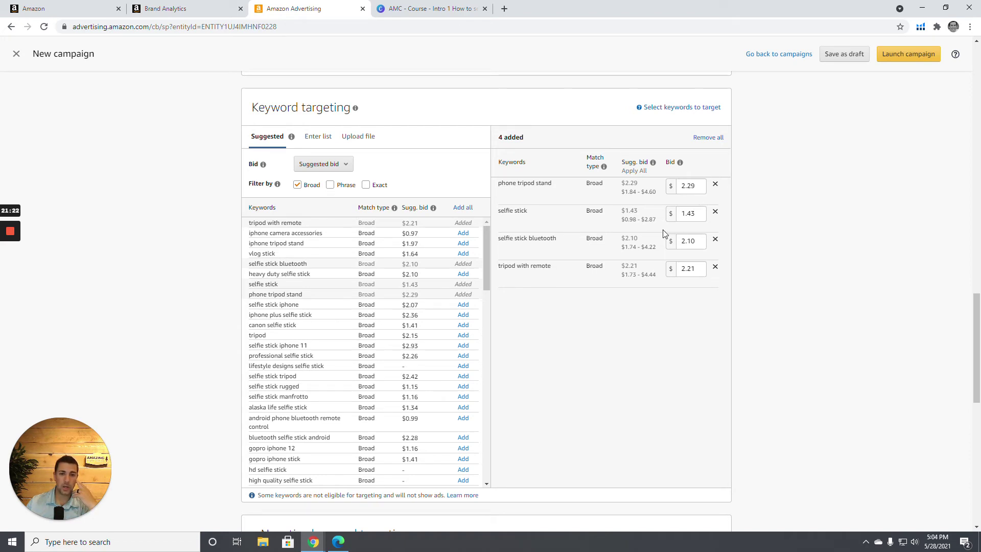
{"action": "scroll", "coordinate": [547, 337], "scroll_direction": "down", "scroll_amount": 5}
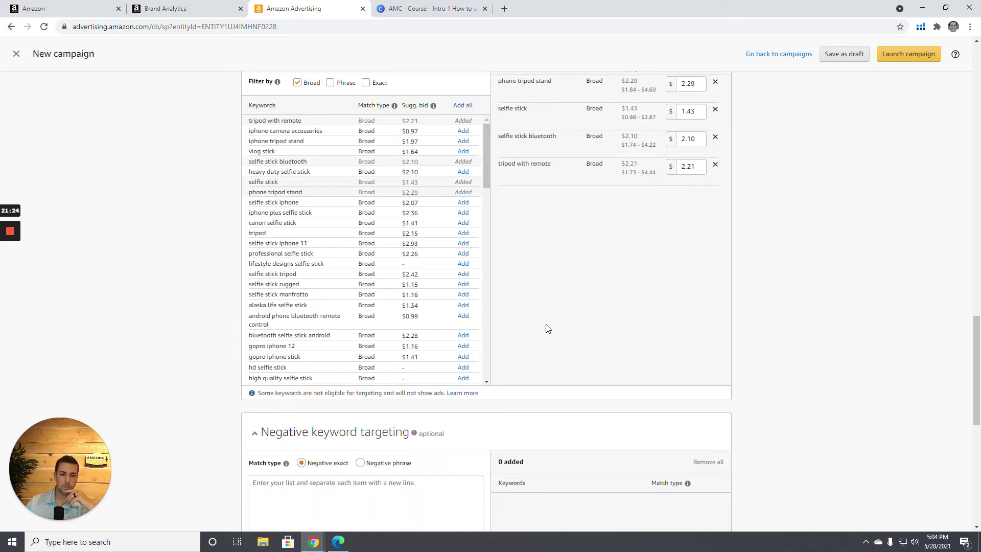
{"action": "scroll", "coordinate": [547, 330], "scroll_direction": "down", "scroll_amount": 1}
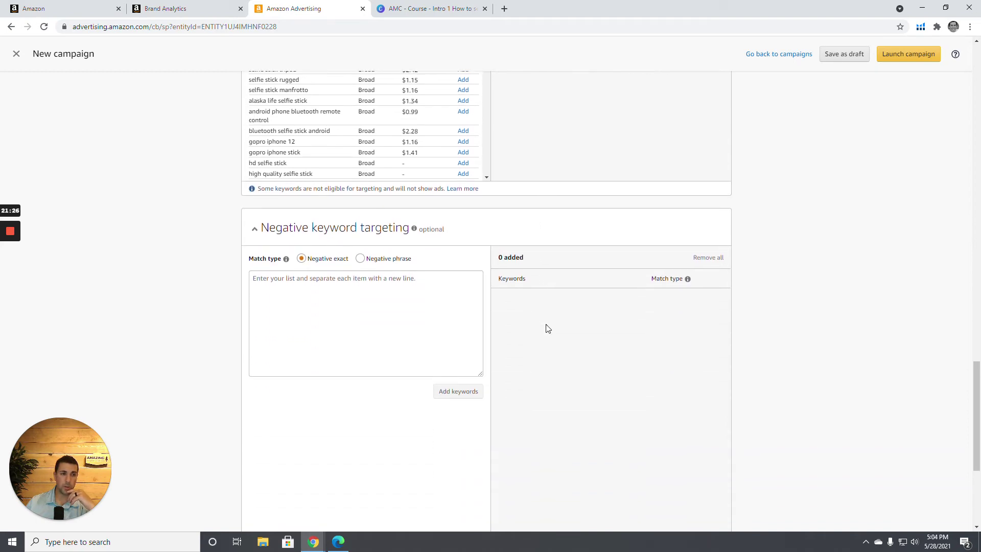
{"action": "scroll", "coordinate": [547, 328], "scroll_direction": "up", "scroll_amount": 6}
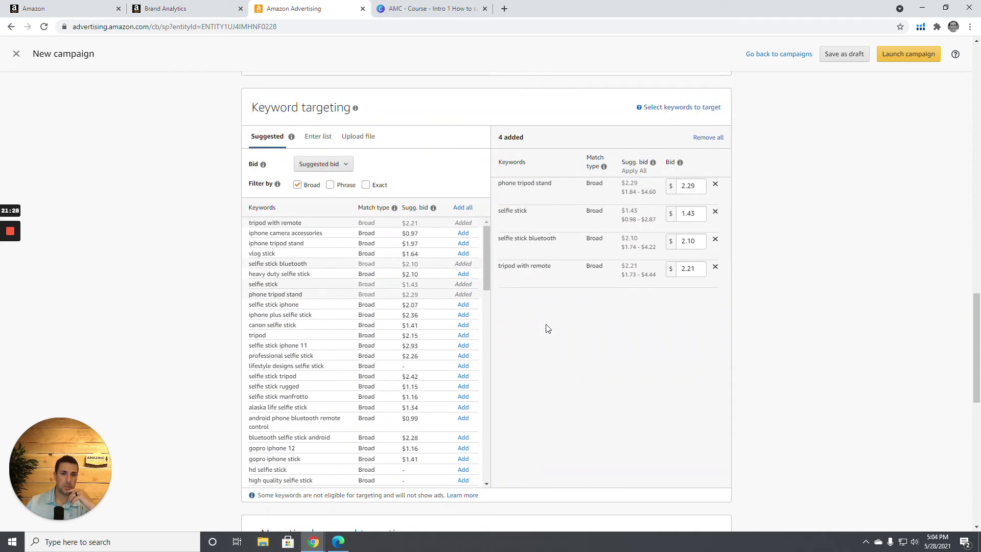
{"action": "scroll", "coordinate": [548, 328], "scroll_direction": "down", "scroll_amount": 5}
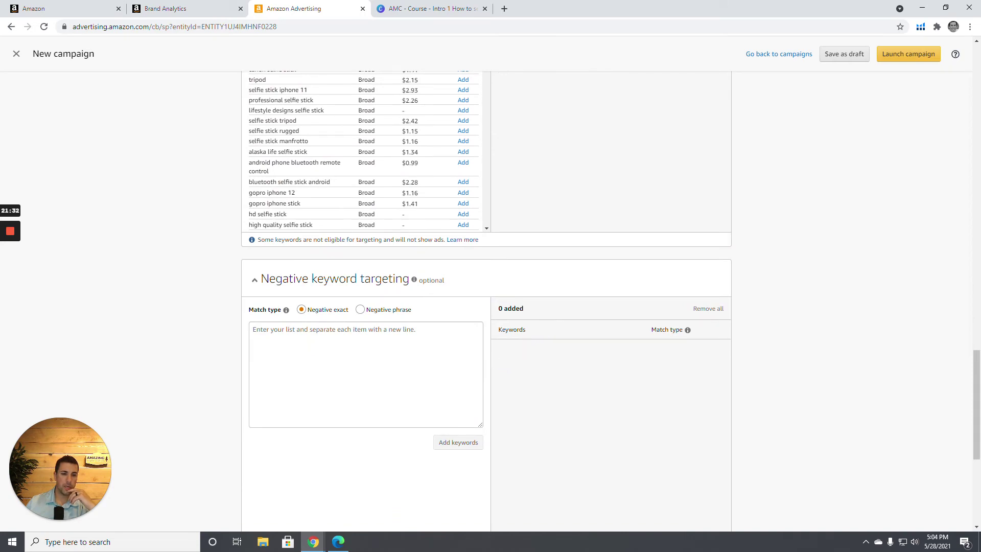
{"action": "scroll", "coordinate": [492, 267], "scroll_direction": "up", "scroll_amount": 8}
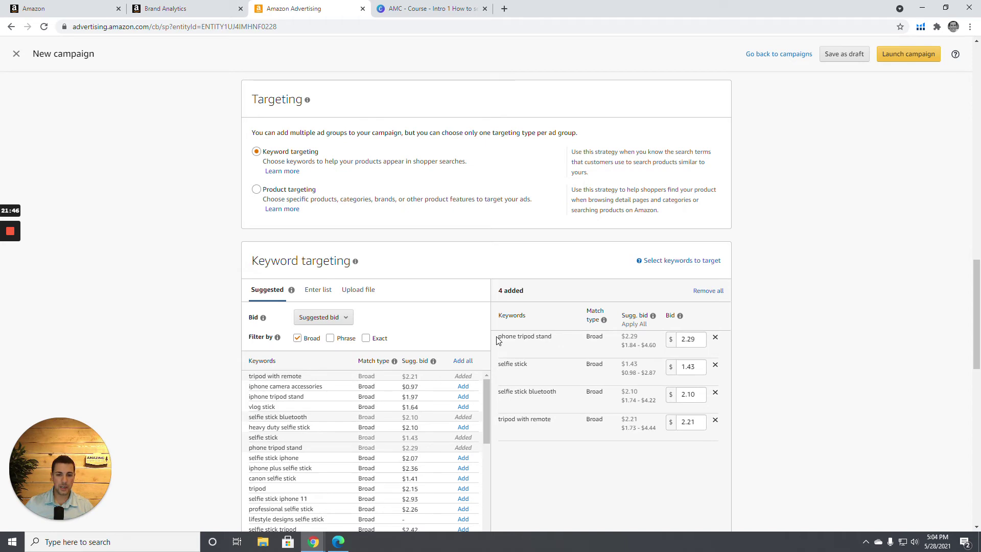
Copy the targeted keyword "phone tripod stand" into the negative keyword list with match type negative exact.
{"action": "mouse_move", "coordinate": [498, 341]}
{"action": "left_mouse_down"}
{"action": "mouse_move", "coordinate": [557, 347]}
{"action": "mouse_move", "coordinate": [556, 338]}
{"action": "mouse_move", "coordinate": [501, 345]}
{"action": "left_mouse_up"}
{"action": "key", "text": "ctrl+c"}
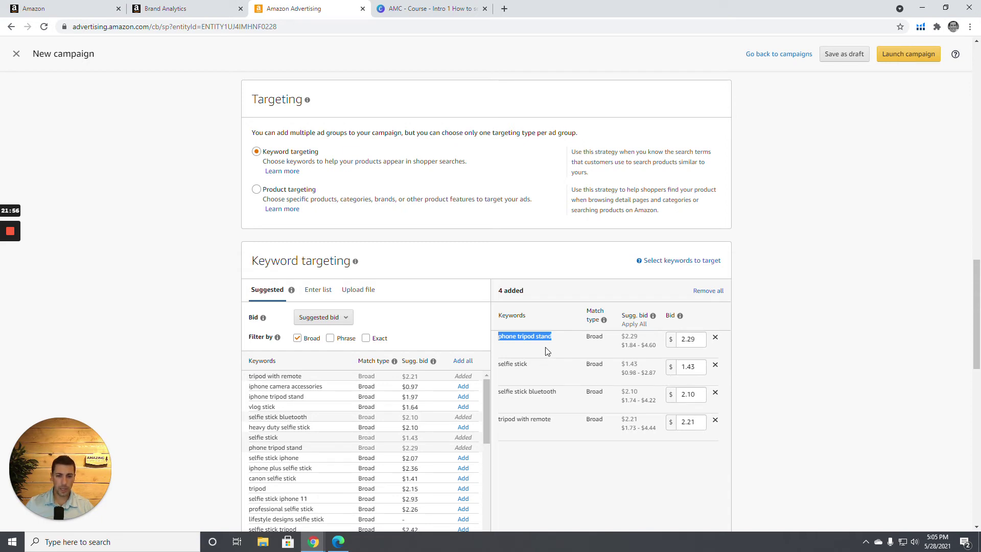
{"action": "scroll", "coordinate": [545, 348], "scroll_direction": "down", "scroll_amount": 8}
{"action": "left_click", "coordinate": [460, 404]}
{"action": "key", "text": "ctrl+v"}
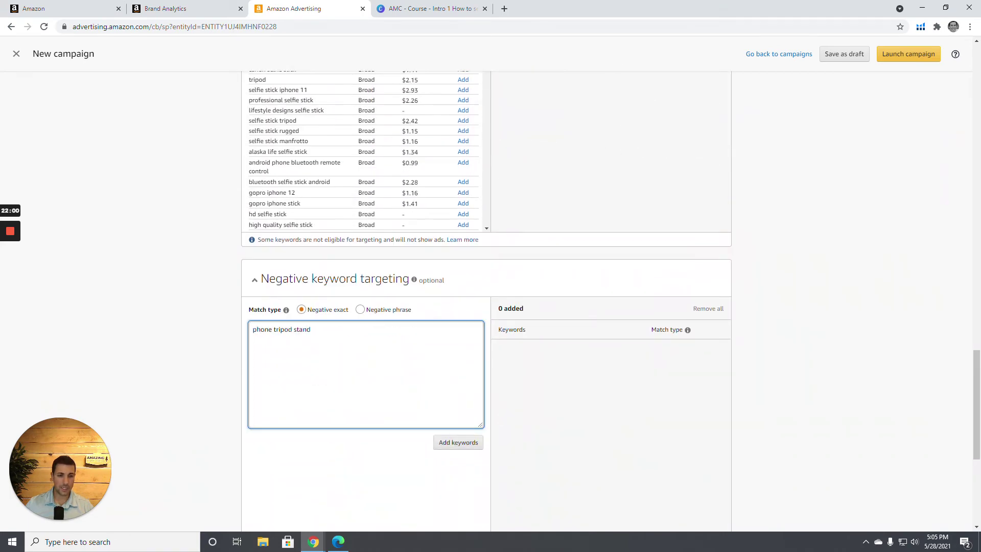
Copy the targeted keyword "selfie stick" onto a new line of the negative exact keyword list.
{"action": "scroll", "coordinate": [525, 312], "scroll_direction": "up", "scroll_amount": 4}
{"action": "left_click_drag", "start_coordinate": [499, 159], "coordinate": [527, 159]}
{"action": "key", "text": "ctrl+c"}
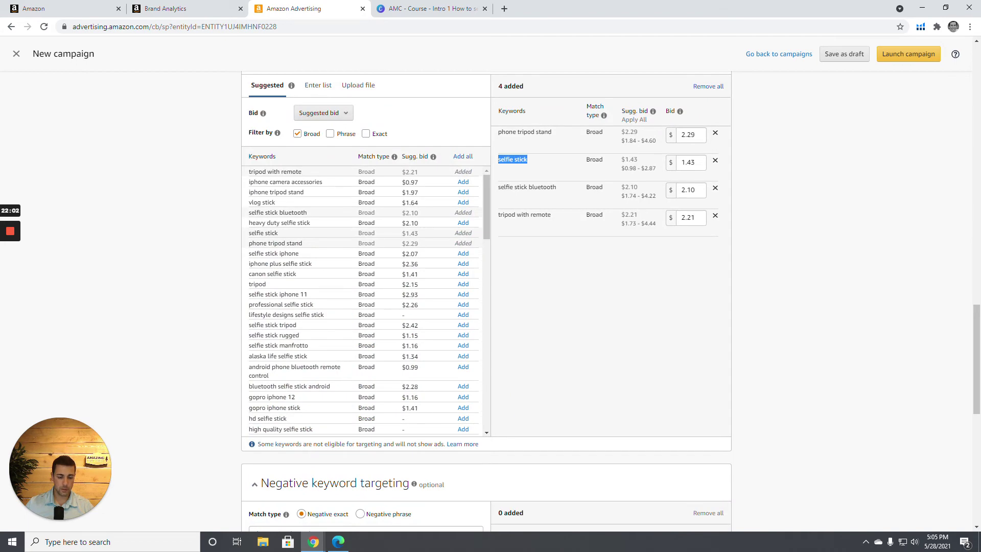
{"action": "scroll", "coordinate": [504, 172], "scroll_direction": "down", "scroll_amount": 3}
{"action": "left_click", "coordinate": [312, 380]}
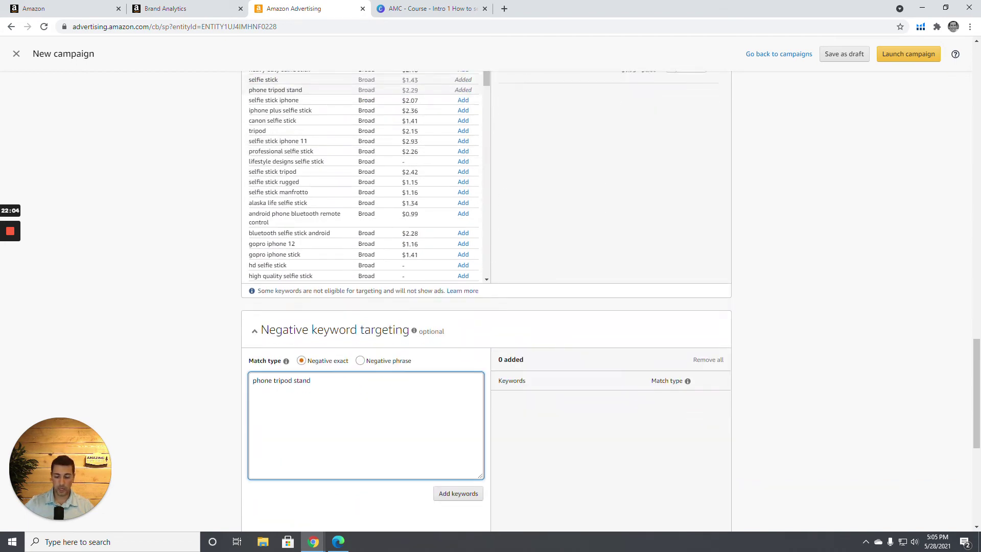
{"action": "key", "text": "ctrl+v"}
Copy the targeted keyword "selfie stick bluetooth" onto a new line of the negative exact keyword list.
{"action": "scroll", "coordinate": [496, 337], "scroll_direction": "up", "scroll_amount": 4}
{"action": "triple_click", "coordinate": [522, 239]}
{"action": "key", "text": "ctrl+c"}
{"action": "scroll", "coordinate": [523, 247], "scroll_direction": "down", "scroll_amount": 5}
{"action": "left_click", "coordinate": [311, 378]}
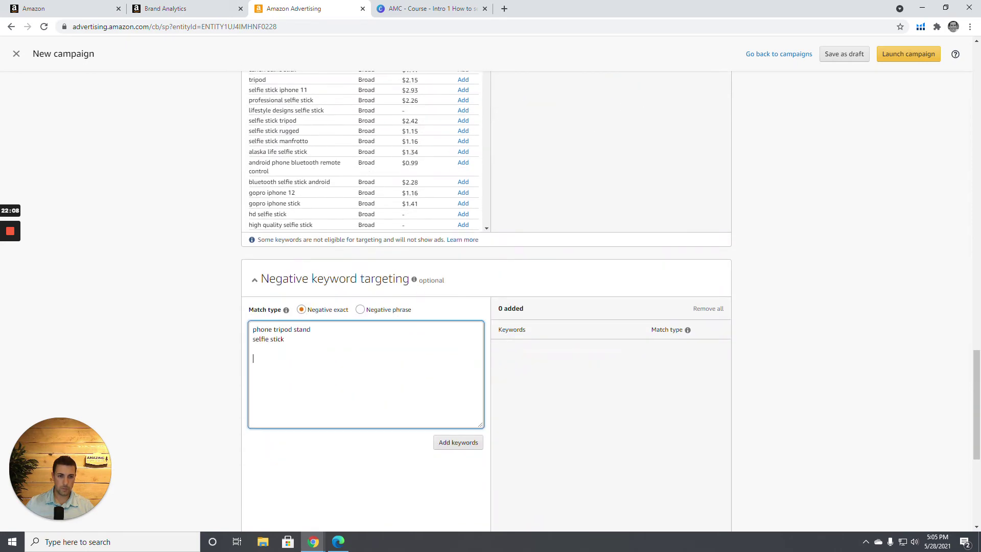
{"action": "key", "text": "ctrl+v"}
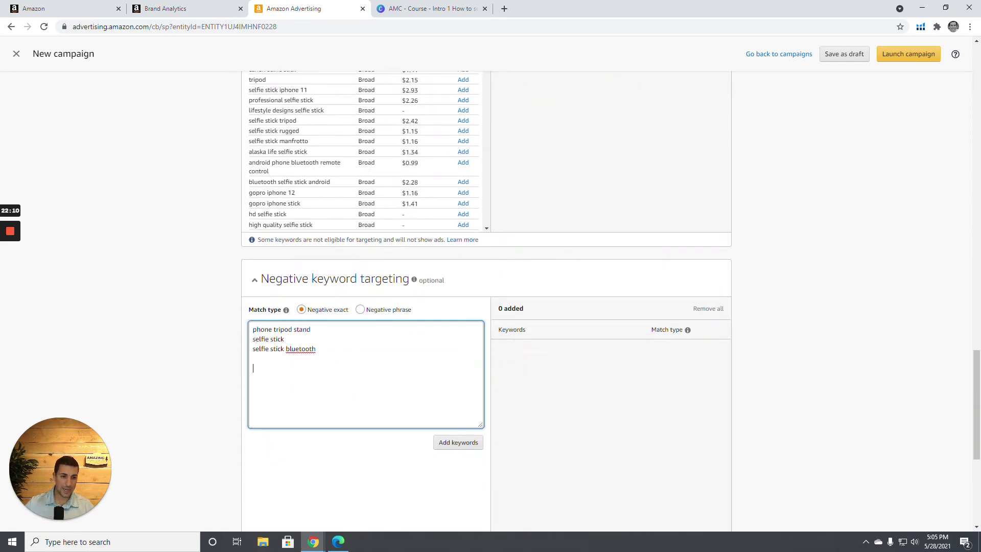
Copy the targeted keyword "tripod with remote" into the negative list and add all four listed keywords as negative exact.
{"action": "scroll", "coordinate": [563, 178], "scroll_direction": "up", "scroll_amount": 4}
{"action": "left_click_drag", "start_coordinate": [552, 215], "coordinate": [498, 215]}
{"action": "key", "text": "ctrl+c"}
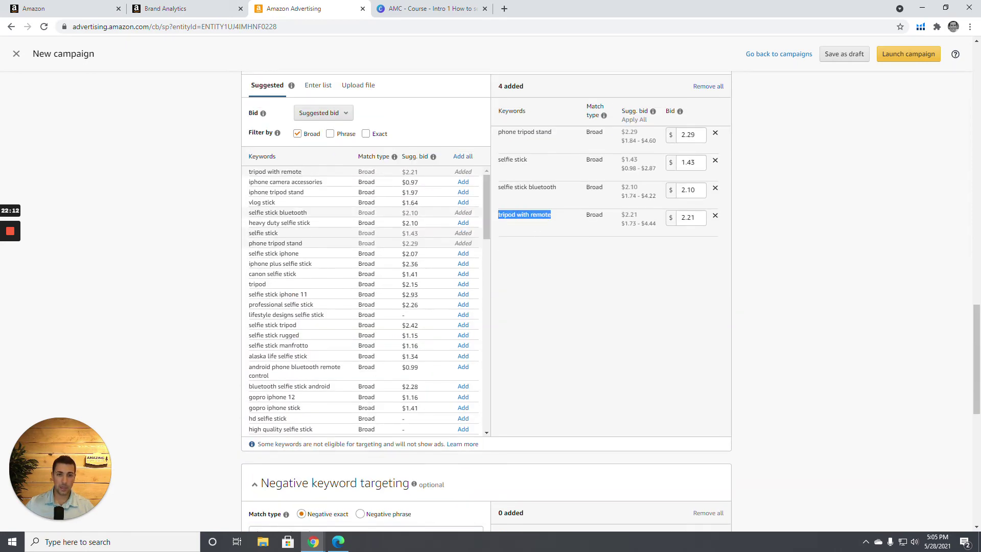
{"action": "scroll", "coordinate": [486, 301], "scroll_direction": "down", "scroll_amount": 4}
{"action": "left_click", "coordinate": [253, 378]}
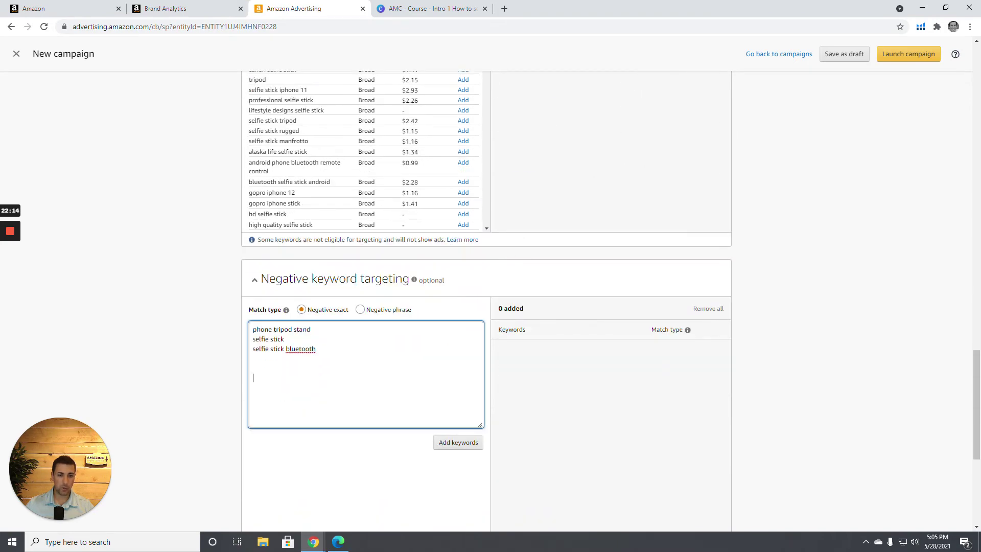
{"action": "key", "text": "ctrl+v"}
{"action": "left_click", "coordinate": [460, 443]}
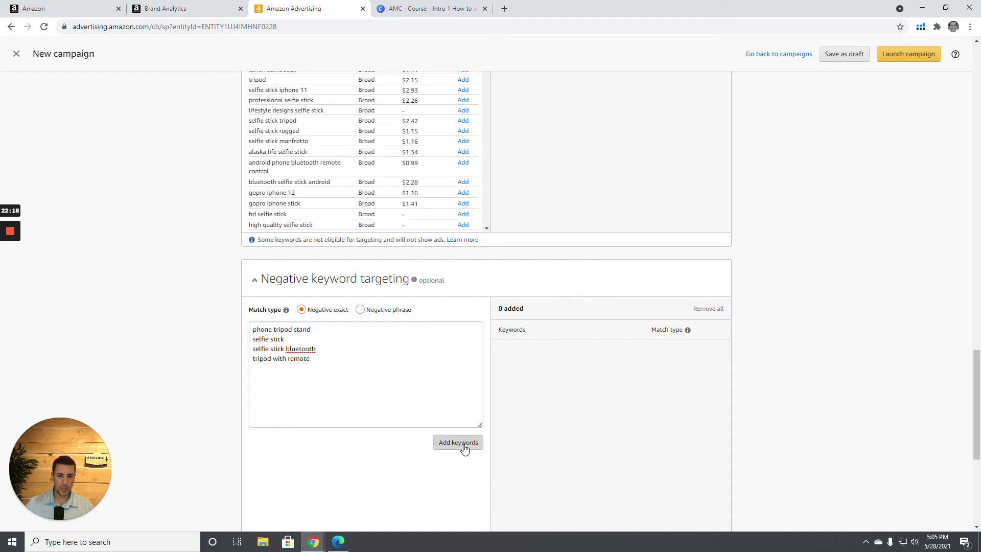
Replace "Research" at the start of the campaign name with "Proifitable".
{"action": "scroll", "coordinate": [618, 393], "scroll_direction": "down", "scroll_amount": 6}
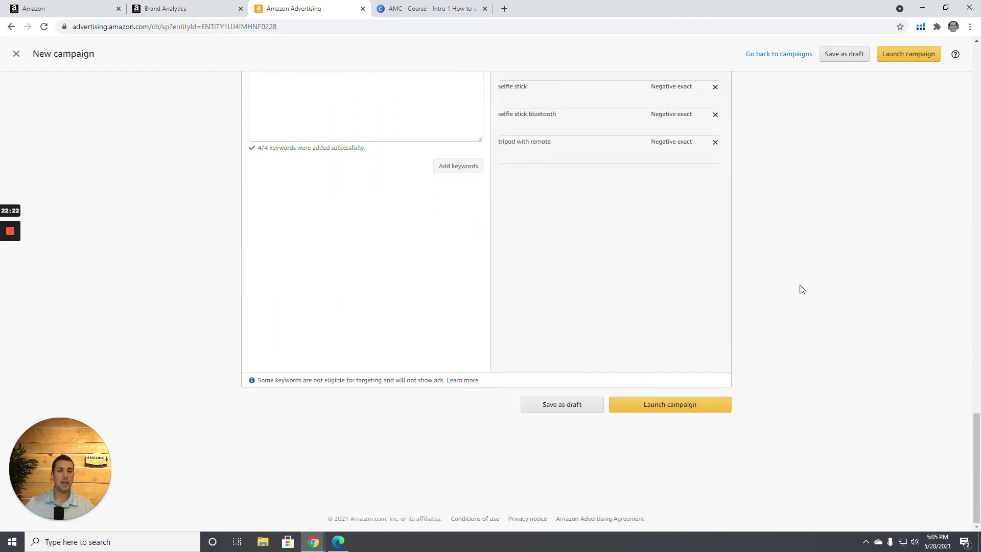
{"action": "scroll", "coordinate": [802, 289], "scroll_direction": "up", "scroll_amount": 20}
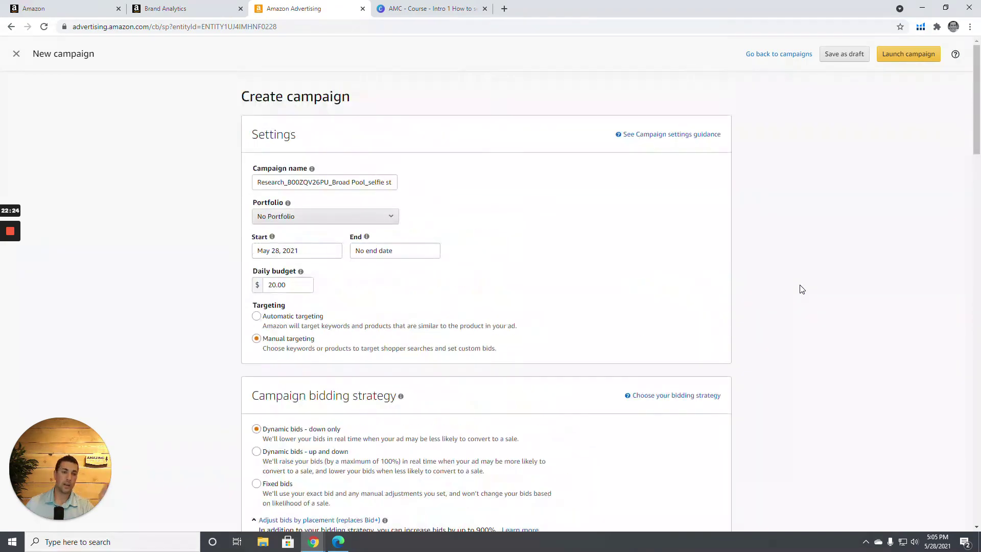
{"action": "left_click", "coordinate": [353, 183]}
{"action": "left_click_drag", "start_coordinate": [257, 183], "coordinate": [392, 183]}
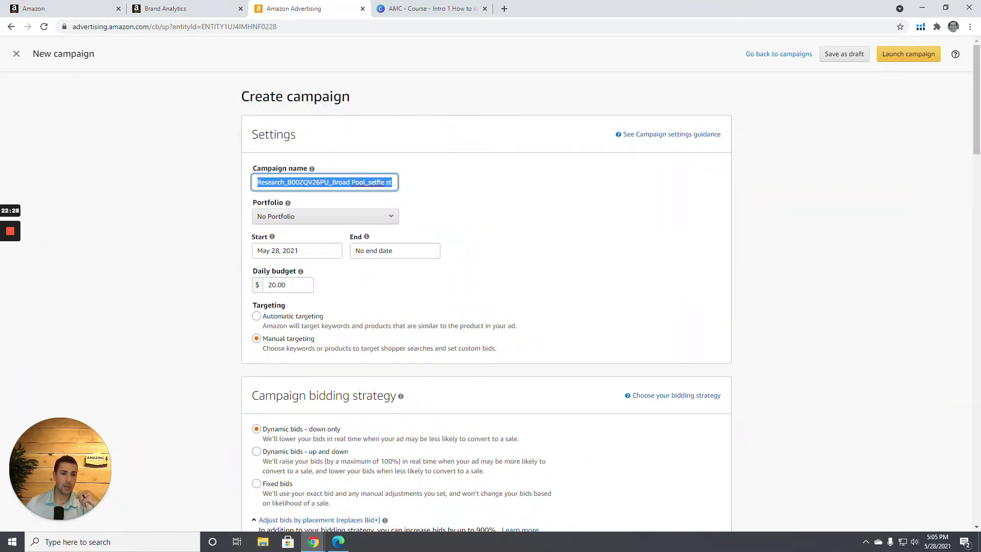
{"action": "left_click", "coordinate": [307, 182]}
{"action": "double_click", "coordinate": [307, 182]}
{"action": "left_click", "coordinate": [270, 183]}
{"action": "left_click_drag", "start_coordinate": [285, 182], "coordinate": [258, 182]}
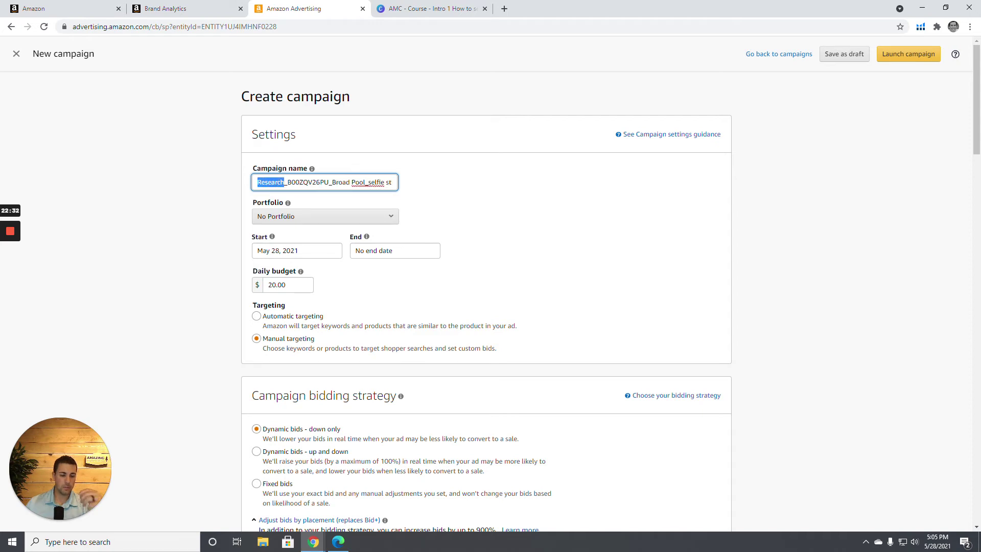
{"action": "type", "text": "Proifitable"}
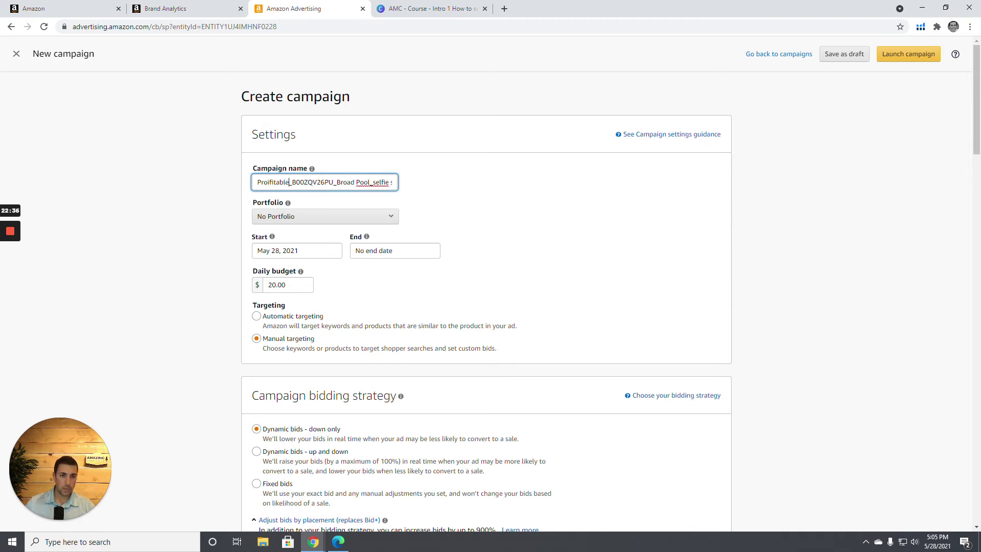
Replace "Broad" with "Exact" in the campaign name so that part reads "Exact Pool".
{"action": "key", "text": "ctrl+a"}
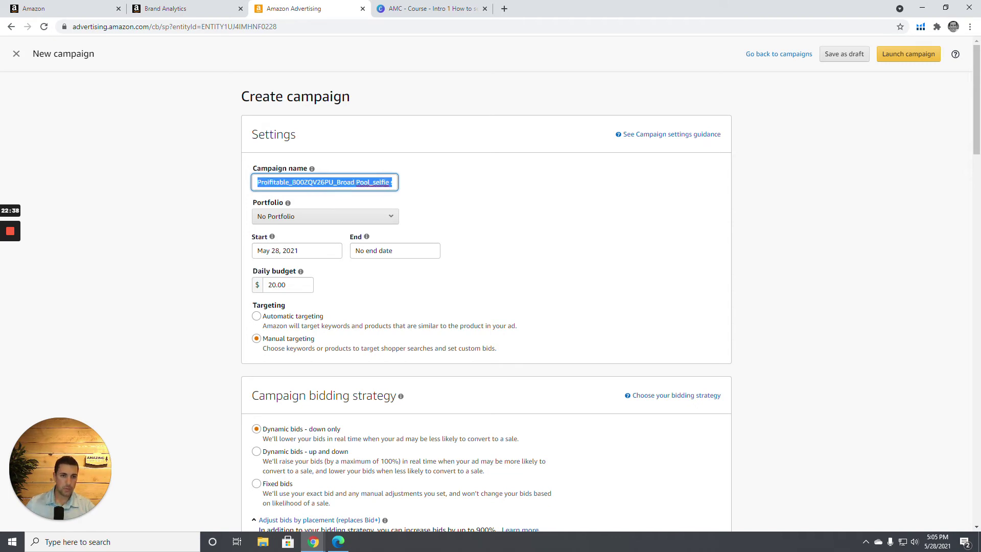
{"action": "left_click", "coordinate": [357, 182]}
{"action": "key", "text": "shift+Left"}
{"action": "key", "text": "shift+Left"}
{"action": "key", "text": "shift+Left"}
{"action": "type", "text": "Exact"}
{"action": "left_click", "coordinate": [482, 185]}
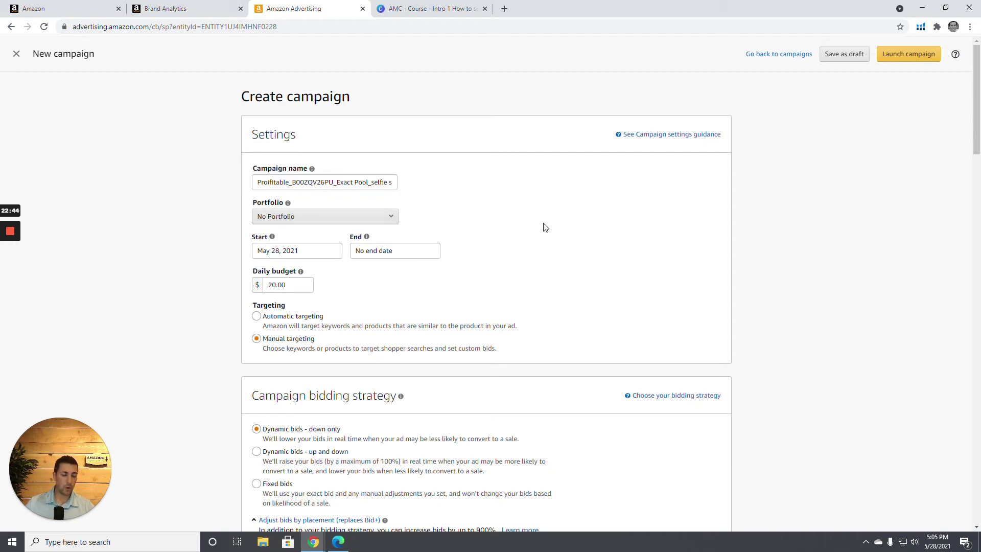
Set the campaign's daily budget to $10.
{"action": "scroll", "coordinate": [503, 223], "scroll_direction": "down", "scroll_amount": 1}
{"action": "left_click_drag", "start_coordinate": [287, 284], "coordinate": [268, 285]}
{"action": "type", "text": "10"}
{"action": "left_click", "coordinate": [418, 235]}
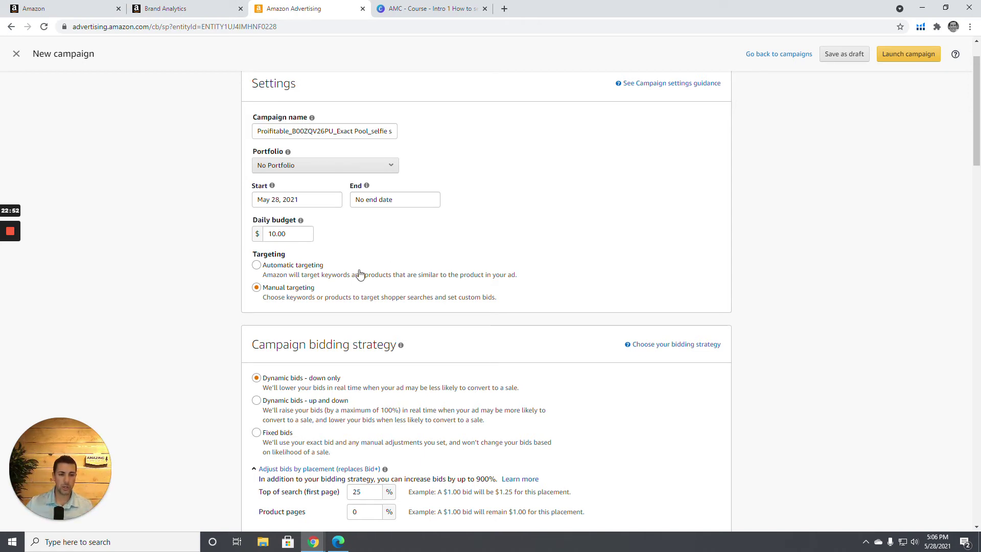
Set the placement bid adjustment for top of search (first page) to 50%.
{"action": "scroll", "coordinate": [366, 268], "scroll_direction": "down", "scroll_amount": 2}
{"action": "left_click_drag", "start_coordinate": [362, 389], "coordinate": [345, 390]}
{"action": "type", "text": "50"}
Remove all negative exact keywords from the campaign's negative keyword targeting.
{"action": "scroll", "coordinate": [605, 315], "scroll_direction": "down", "scroll_amount": 5}
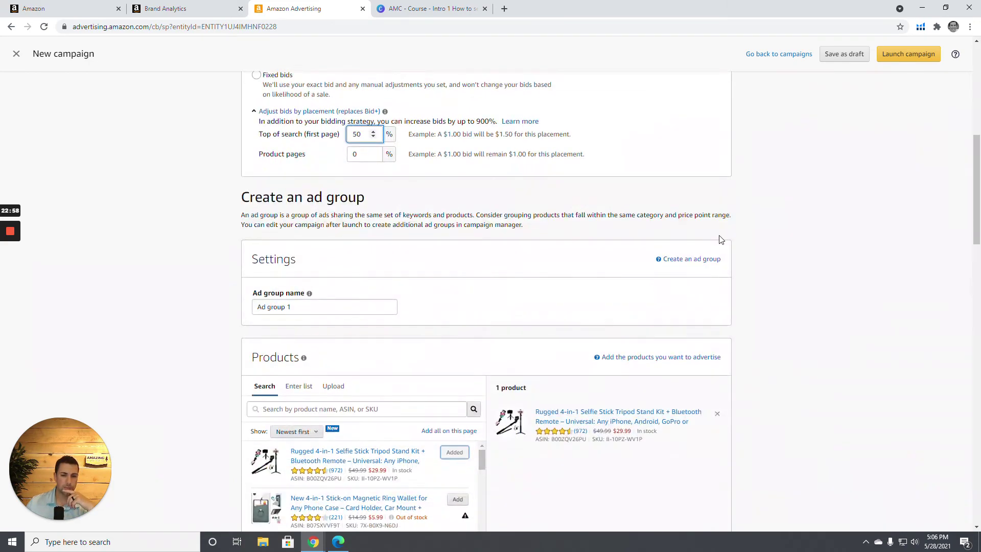
{"action": "scroll", "coordinate": [822, 215], "scroll_direction": "down", "scroll_amount": 10}
{"action": "scroll", "coordinate": [812, 220], "scroll_direction": "up", "scroll_amount": 4}
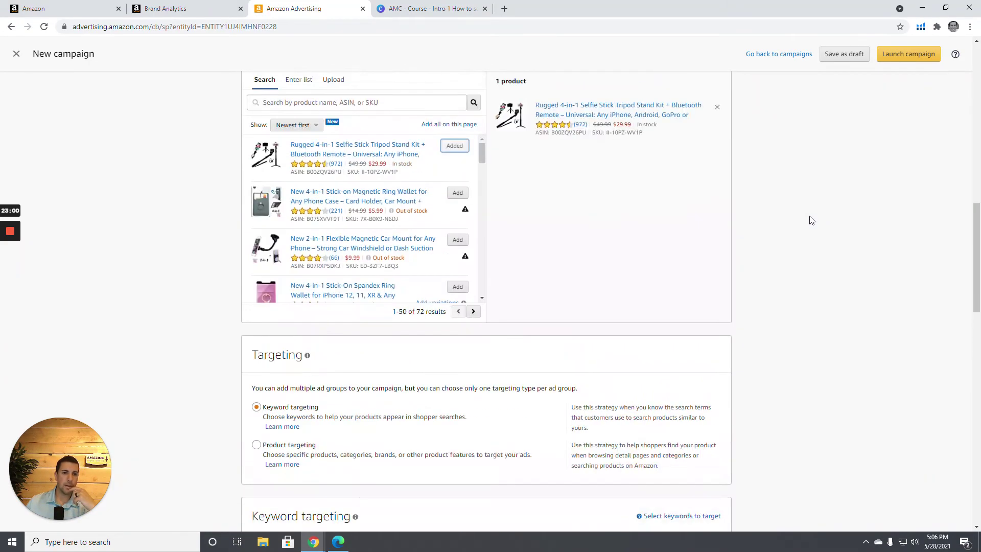
{"action": "scroll", "coordinate": [811, 220], "scroll_direction": "up", "scroll_amount": 2}
{"action": "scroll", "coordinate": [777, 245], "scroll_direction": "down", "scroll_amount": 3}
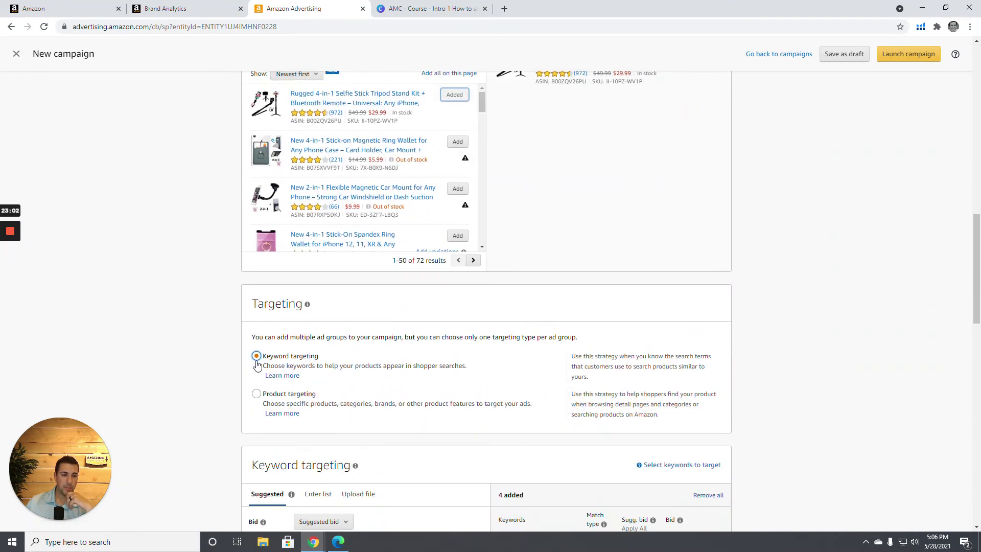
{"action": "scroll", "coordinate": [822, 276], "scroll_direction": "down", "scroll_amount": 5}
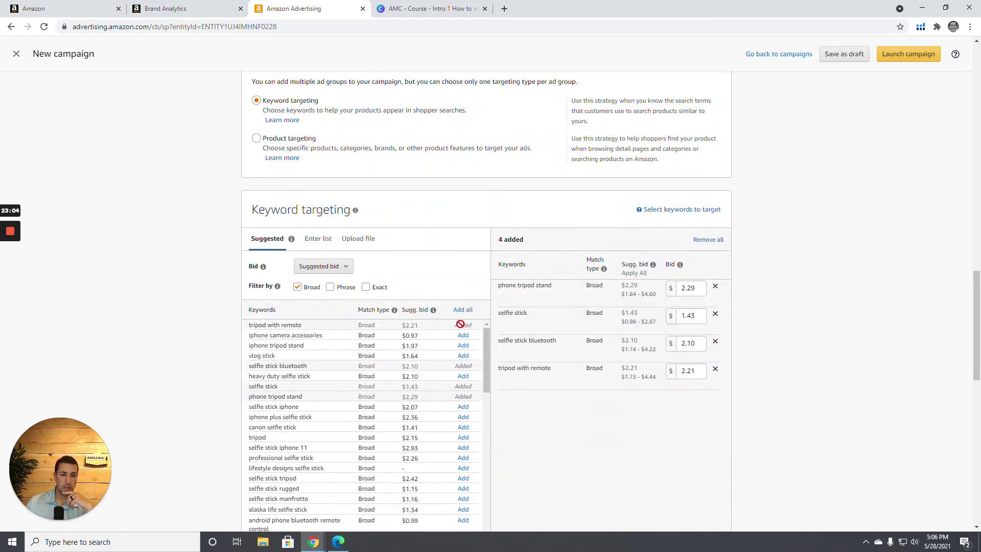
{"action": "scroll", "coordinate": [546, 252], "scroll_direction": "down", "scroll_amount": 2}
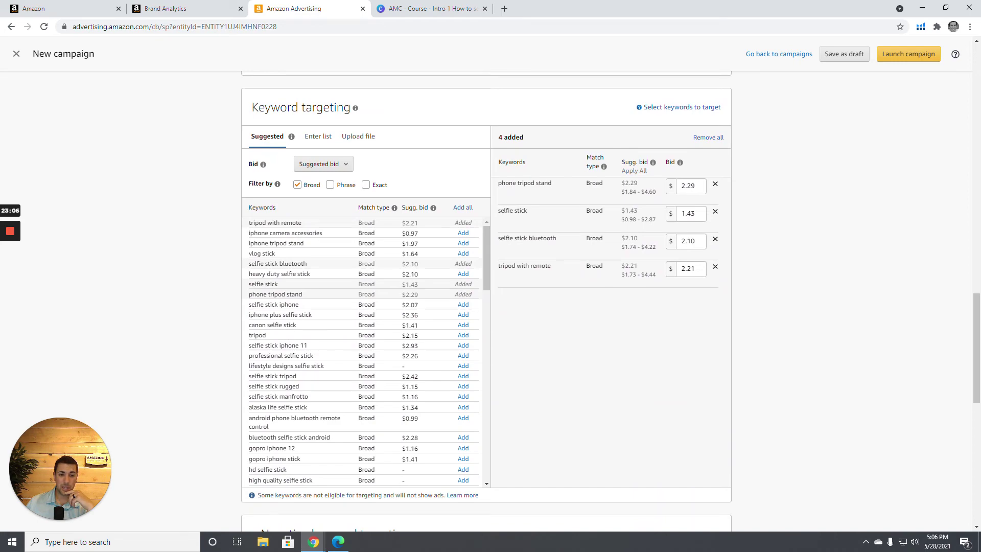
{"action": "scroll", "coordinate": [716, 276], "scroll_direction": "down", "scroll_amount": 6}
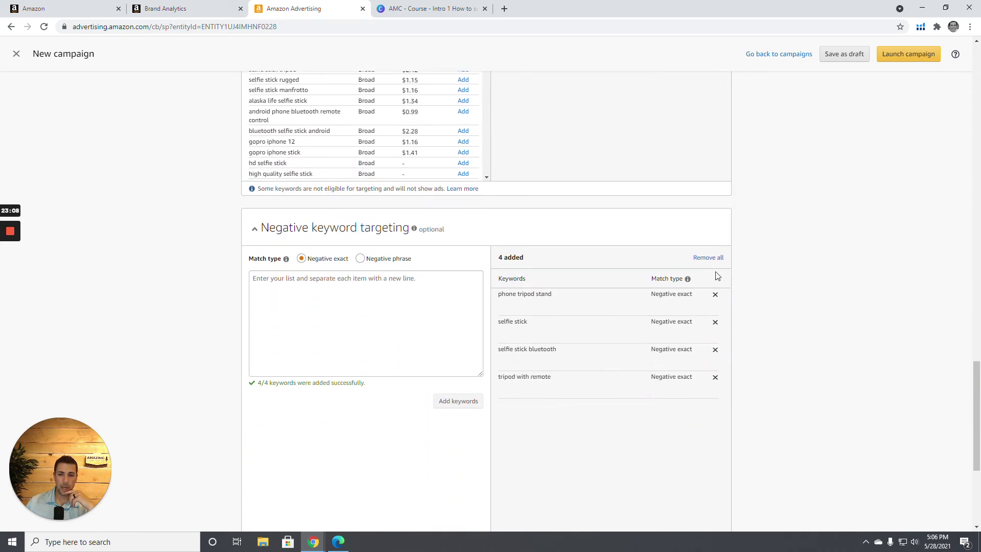
{"action": "left_click", "coordinate": [708, 258]}
Check the negative keyword section against the targeted keywords, examining "phone tripod stand" and "selfie stick".
{"action": "scroll", "coordinate": [513, 261], "scroll_direction": "up", "scroll_amount": 4}
{"action": "scroll", "coordinate": [293, 414], "scroll_direction": "down", "scroll_amount": 4}
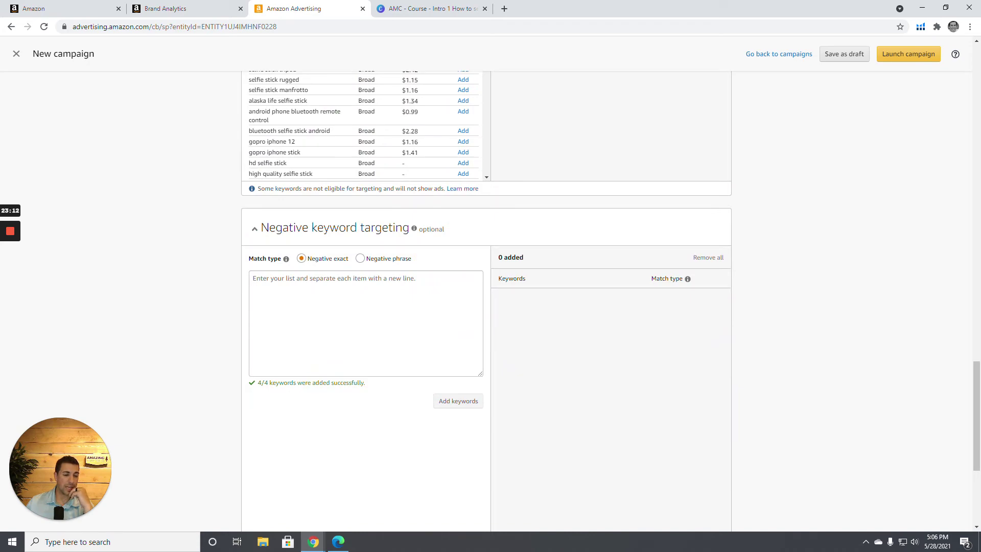
{"action": "scroll", "coordinate": [599, 225], "scroll_direction": "up", "scroll_amount": 3}
{"action": "scroll", "coordinate": [600, 225], "scroll_direction": "down", "scroll_amount": 3}
{"action": "scroll", "coordinate": [599, 225], "scroll_direction": "up", "scroll_amount": 6}
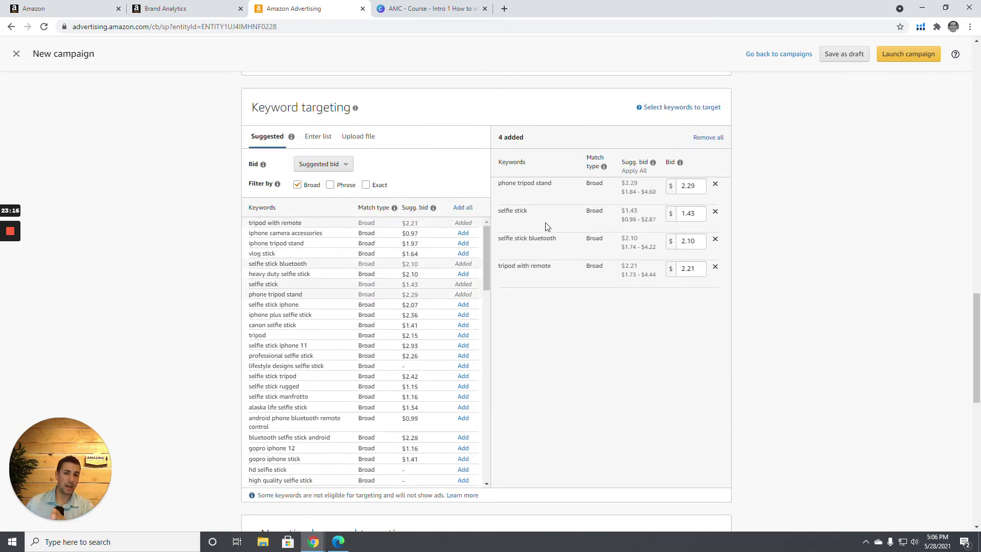
{"action": "left_click_drag", "start_coordinate": [498, 183], "coordinate": [552, 184]}
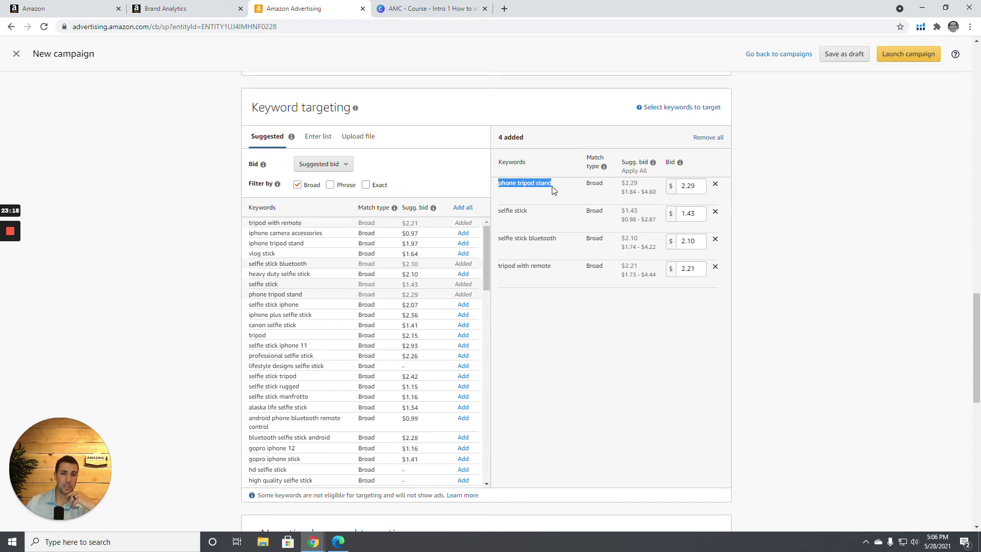
{"action": "left_click_drag", "start_coordinate": [499, 210], "coordinate": [527, 199]}
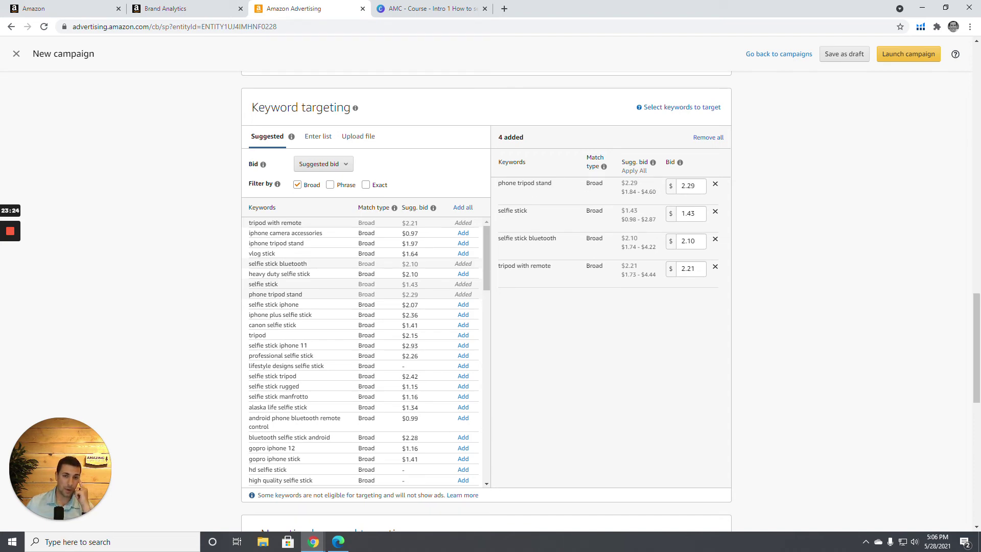
Switch to the Canva presentation, examine the "Keyword Funnel/Pool Strategy: Simple" slide, and return to the Amazon Advertising campaign.
{"action": "left_click", "coordinate": [424, 10]}
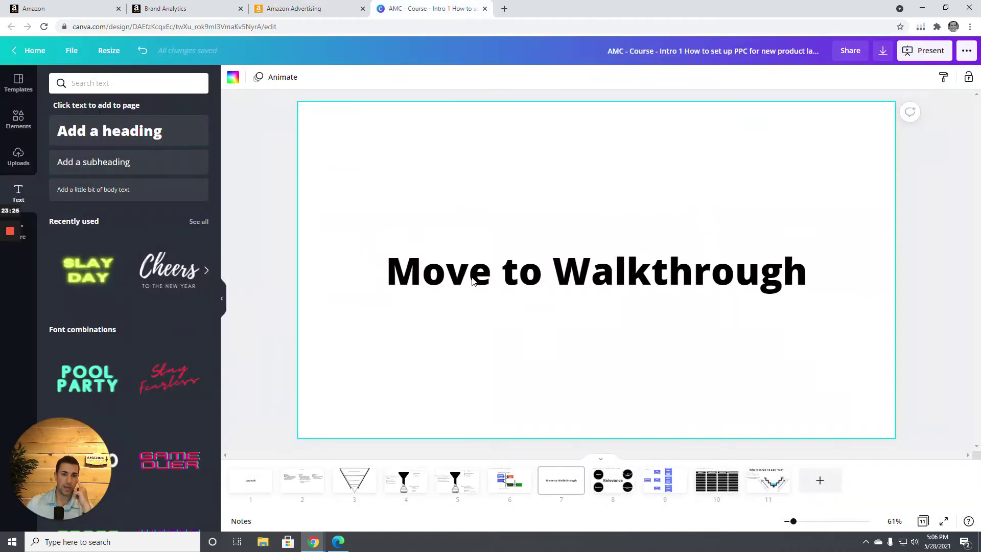
{"action": "left_click", "coordinate": [515, 489]}
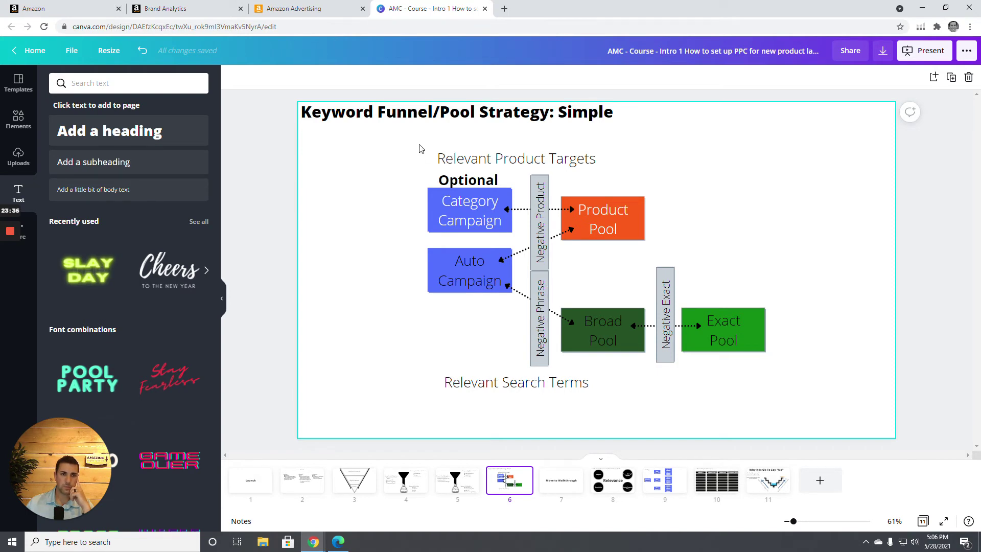
{"action": "left_click", "coordinate": [290, 8]}
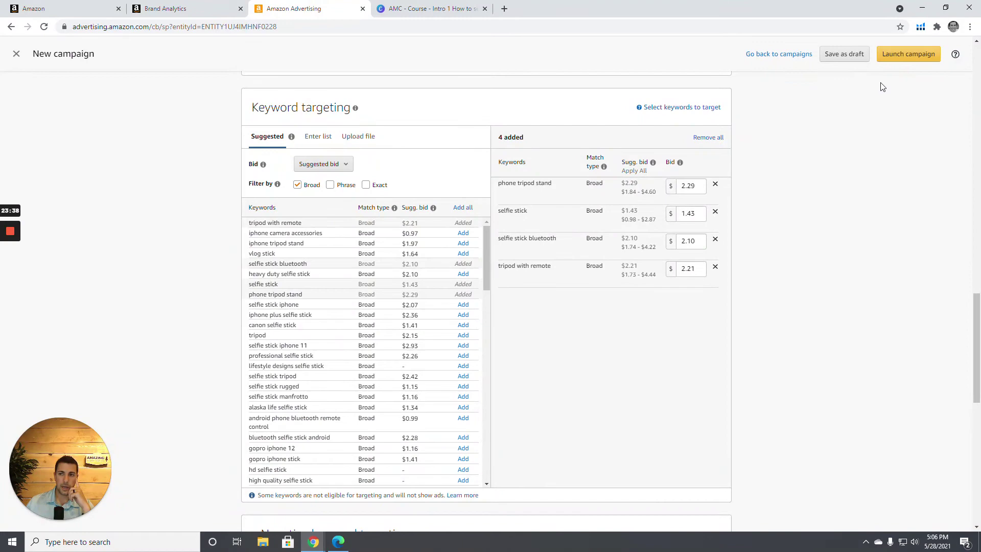
Review the new campaign's ad group, placement bid adjustments, bidding strategy and daily budget.
{"action": "scroll", "coordinate": [807, 238], "scroll_direction": "up", "scroll_amount": 1}
{"action": "scroll", "coordinate": [807, 238], "scroll_direction": "up", "scroll_amount": 15}
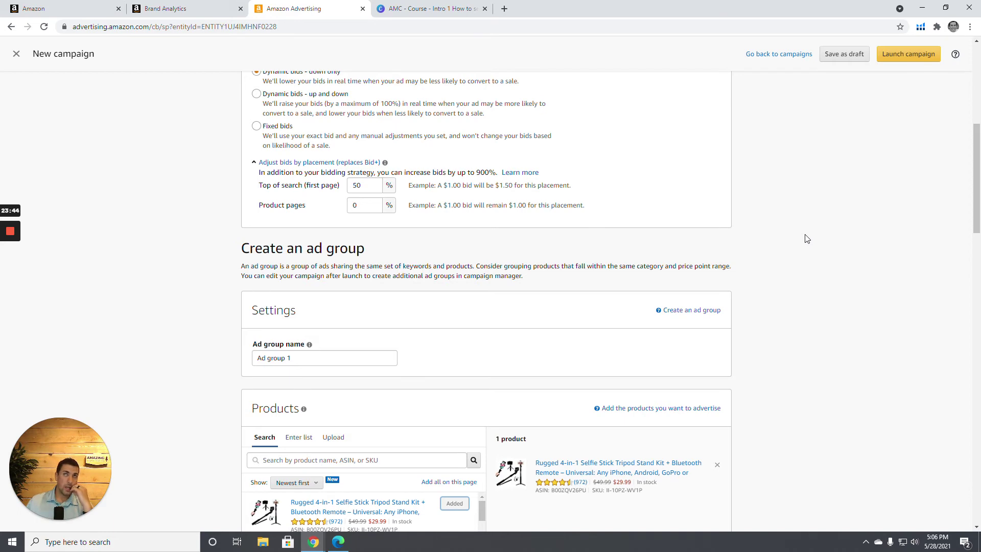
{"action": "scroll", "coordinate": [807, 239], "scroll_direction": "up", "scroll_amount": 4}
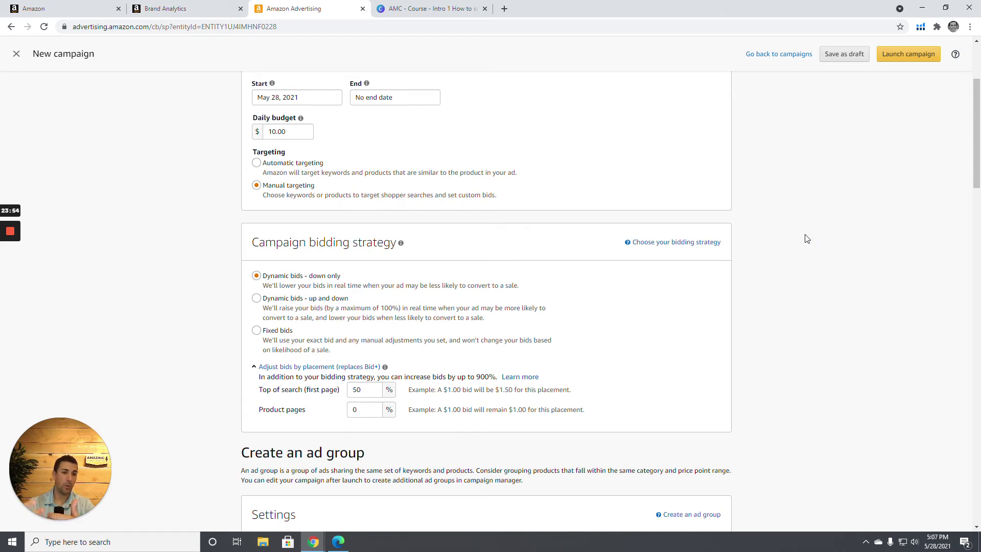
Switch to the Canva presentation and examine the funnel slide on discovery, research and profitable terms alongside the pool strategy slide.
{"action": "left_click", "coordinate": [463, 16]}
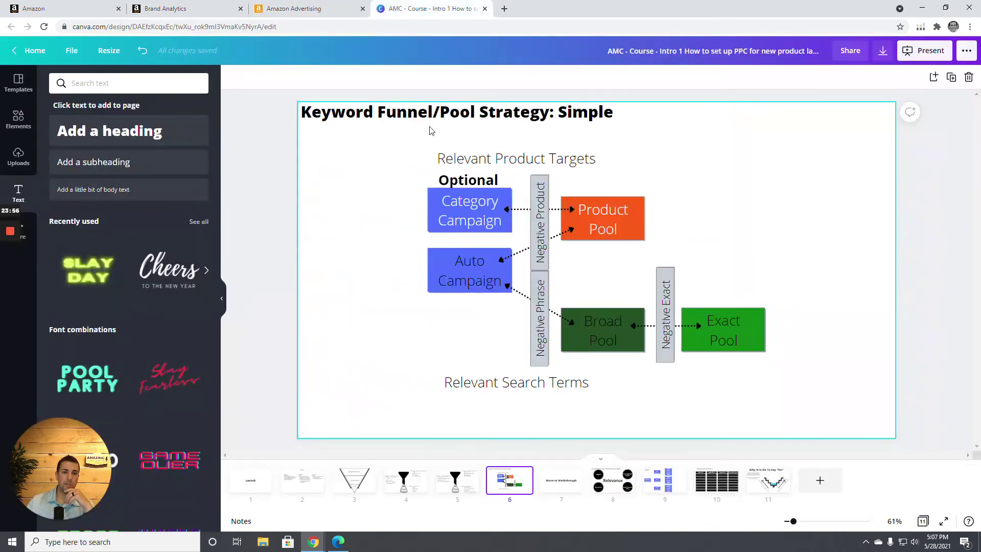
{"action": "left_click", "coordinate": [457, 493]}
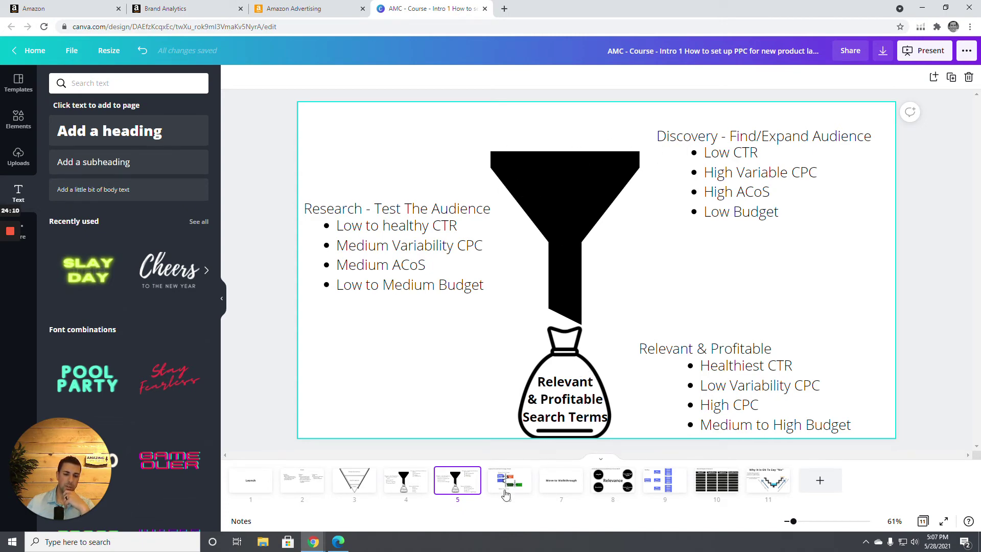
{"action": "left_click", "coordinate": [507, 491]}
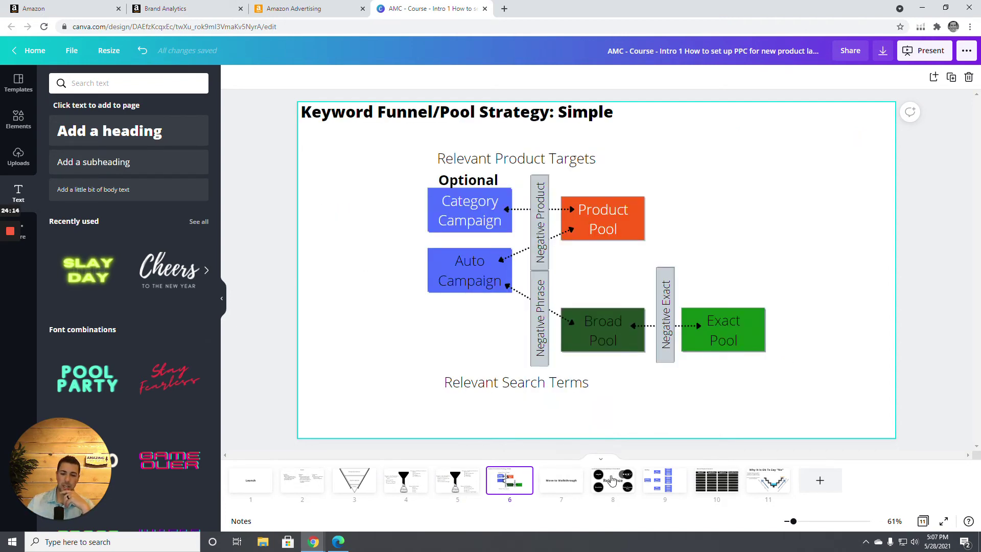
Examine the slides on Amazon recommended search terms and ranking alongside the Amazon Advertising campaign's keyword targeting, ending in the Canva presentation.
{"action": "left_click", "coordinate": [612, 481]}
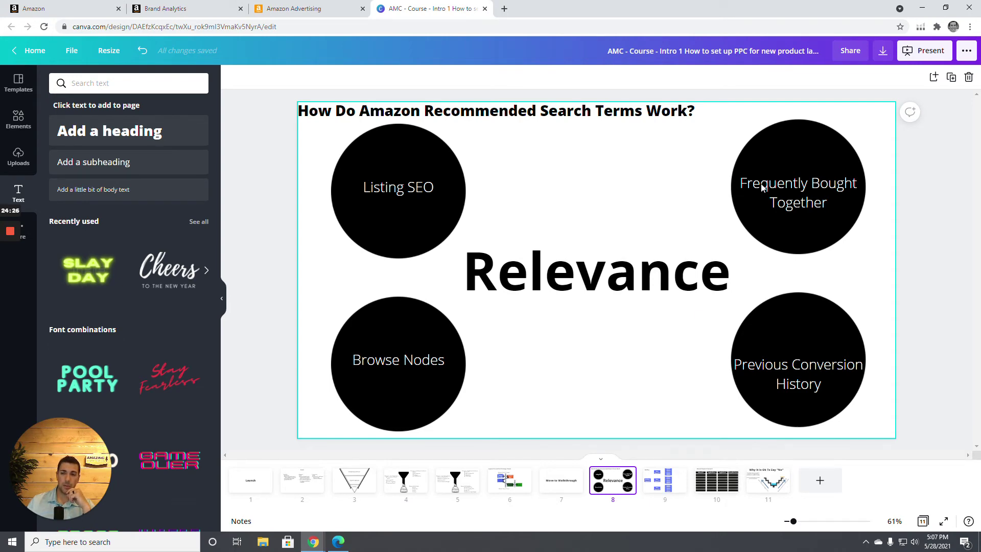
{"action": "left_click", "coordinate": [658, 487]}
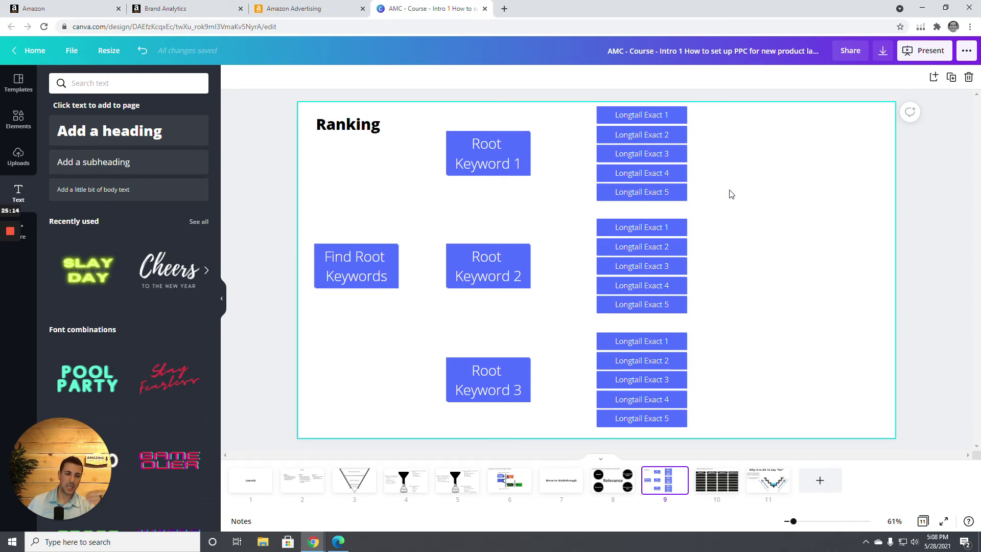
{"action": "left_click", "coordinate": [306, 11]}
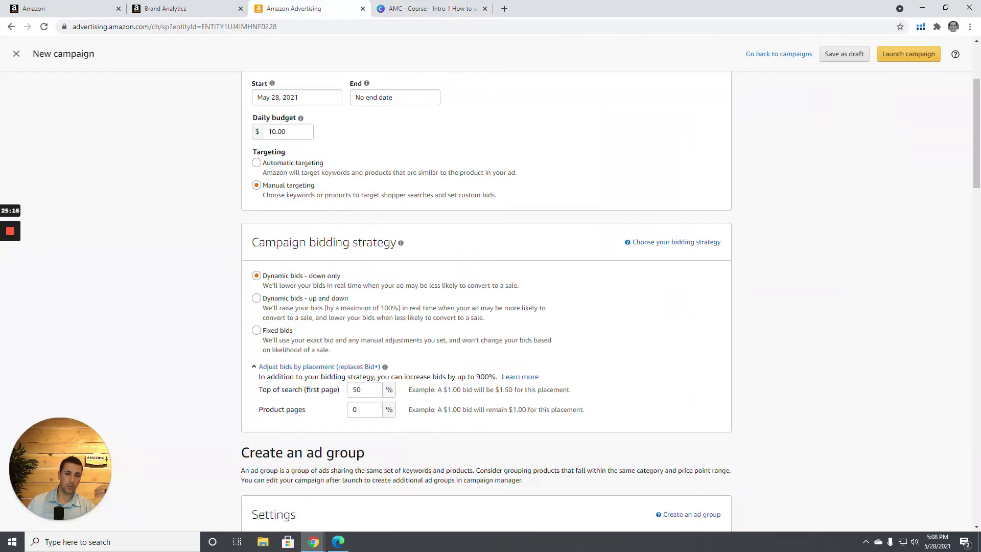
{"action": "scroll", "coordinate": [507, 287], "scroll_direction": "down", "scroll_amount": 15}
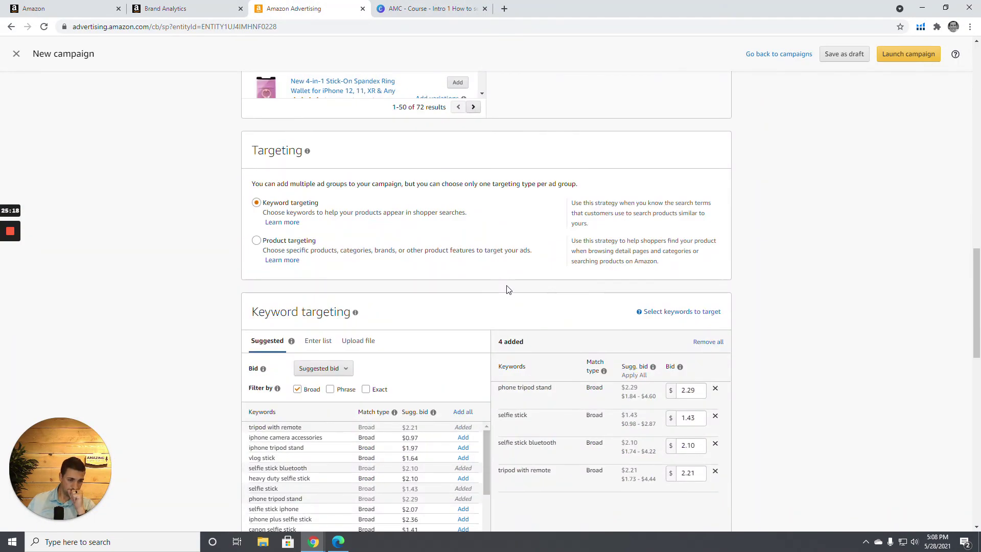
{"action": "scroll", "coordinate": [402, 381], "scroll_direction": "down", "scroll_amount": 2}
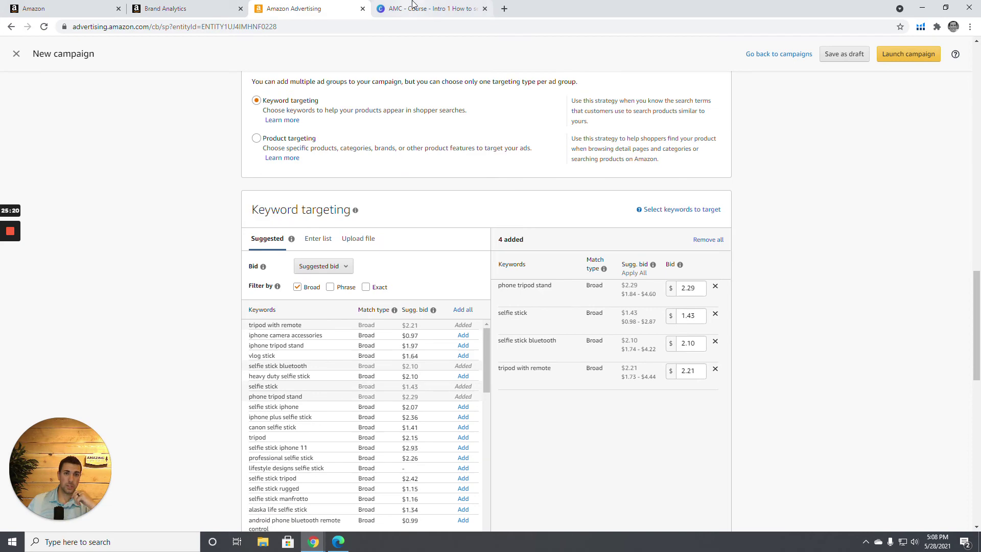
{"action": "left_click", "coordinate": [417, 9]}
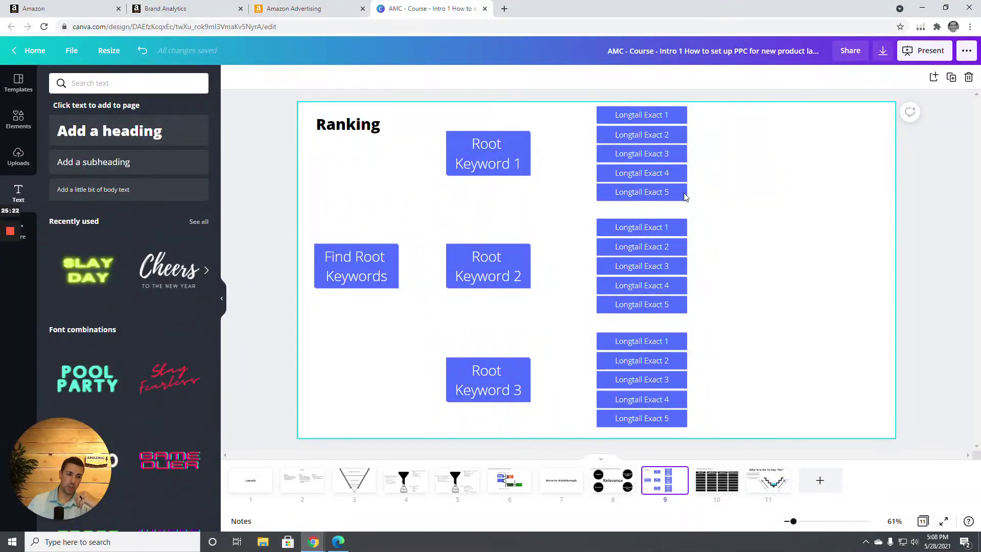
{"action": "left_click", "coordinate": [617, 117]}
{"action": "left_click_drag", "start_coordinate": [618, 117], "coordinate": [621, 117]}
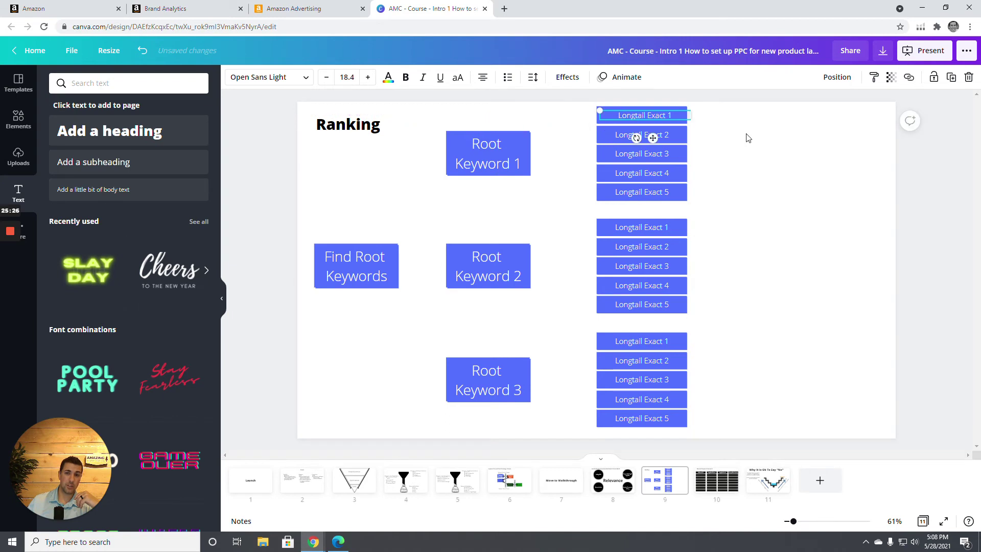
{"action": "left_click", "coordinate": [142, 50]}
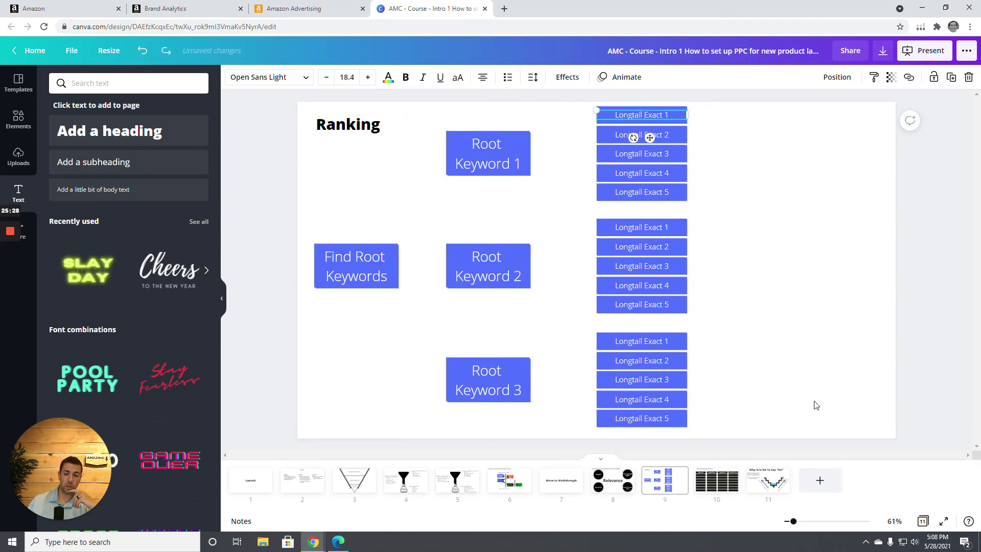
Examine the Manual Keyword Research slide, and switch to Amazon Advertising to discard the unsaved campaign and open the campaigns list.
{"action": "left_click", "coordinate": [725, 476]}
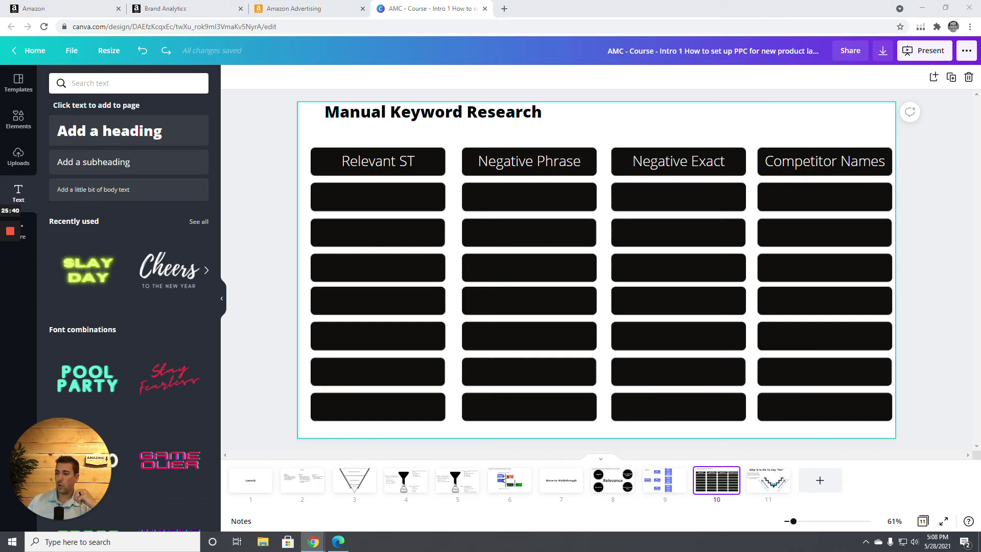
{"action": "left_click", "coordinate": [295, 8]}
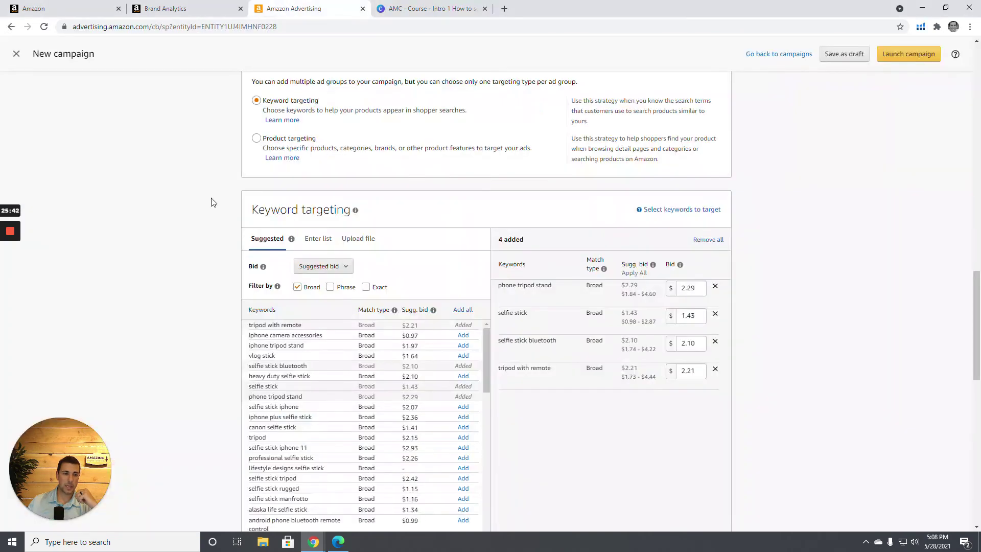
{"action": "left_click", "coordinate": [16, 55]}
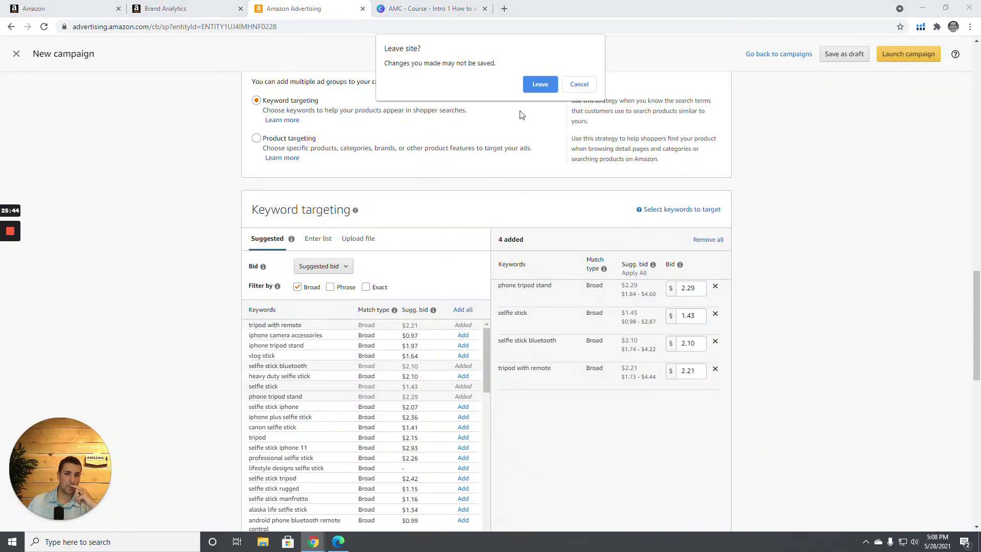
{"action": "left_click", "coordinate": [536, 88]}
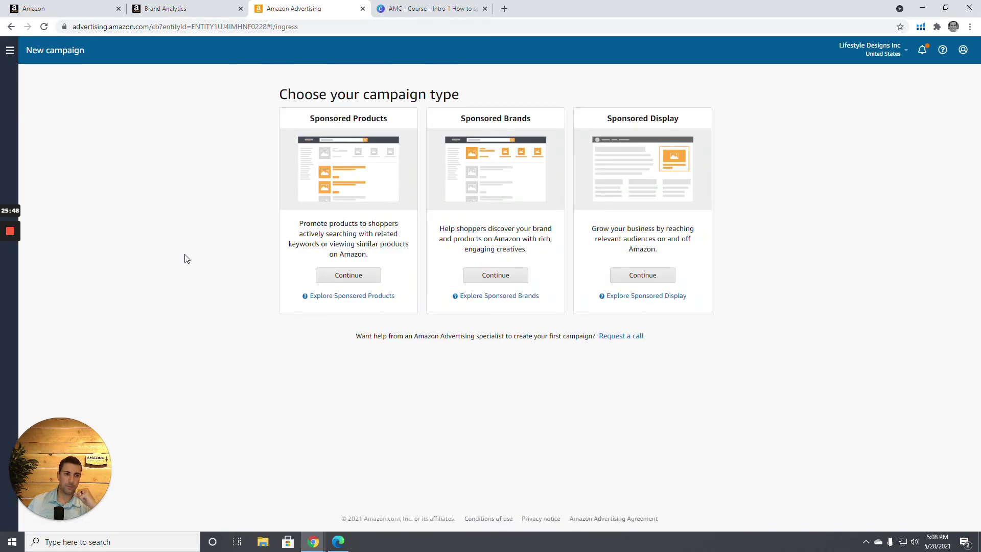
{"action": "left_click", "coordinate": [11, 51]}
{"action": "left_click", "coordinate": [32, 76]}
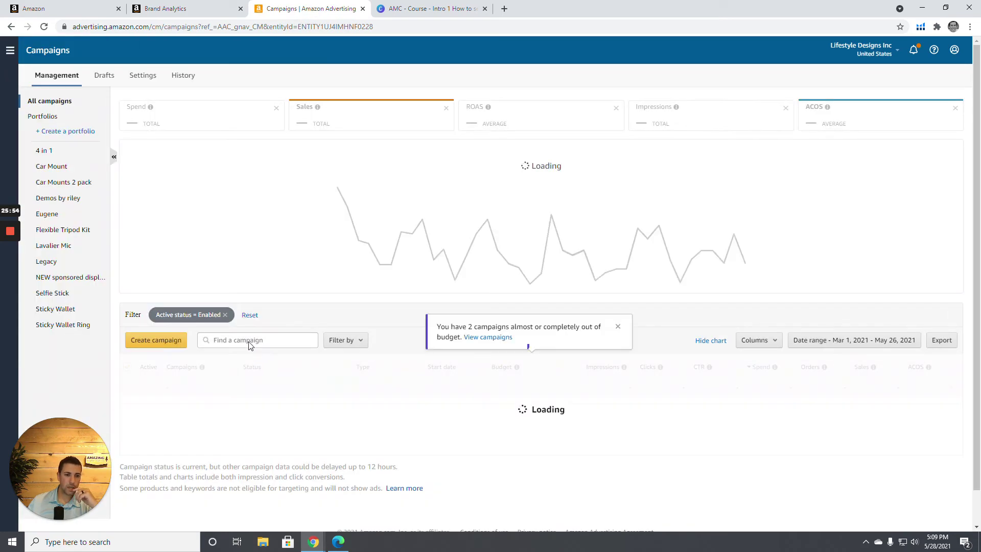
Search the campaigns for "atm" and open the P_B07Y8511CC_ATM Copy 1 campaign in a separate browser tab.
{"action": "left_click", "coordinate": [231, 342]}
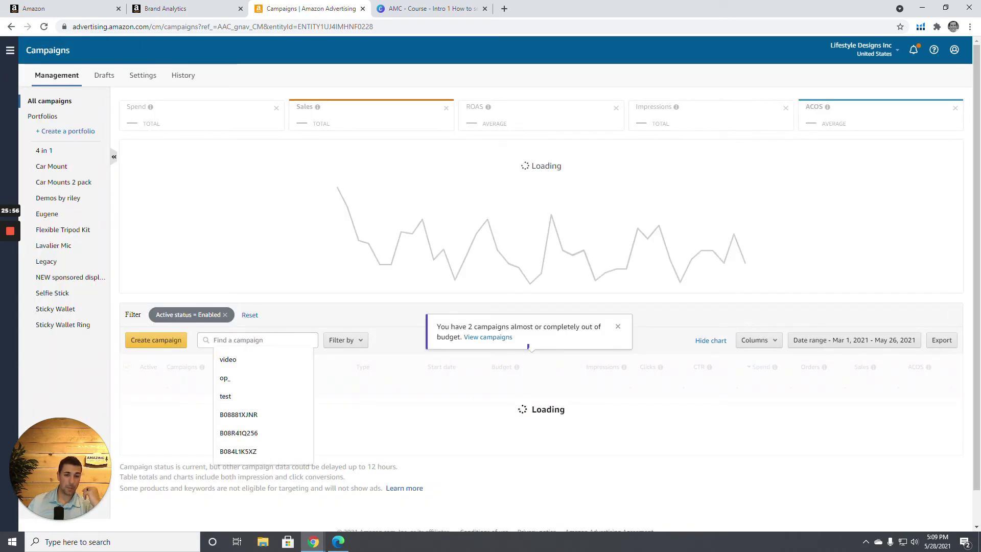
{"action": "left_click", "coordinate": [362, 328]}
{"action": "left_click", "coordinate": [247, 341]}
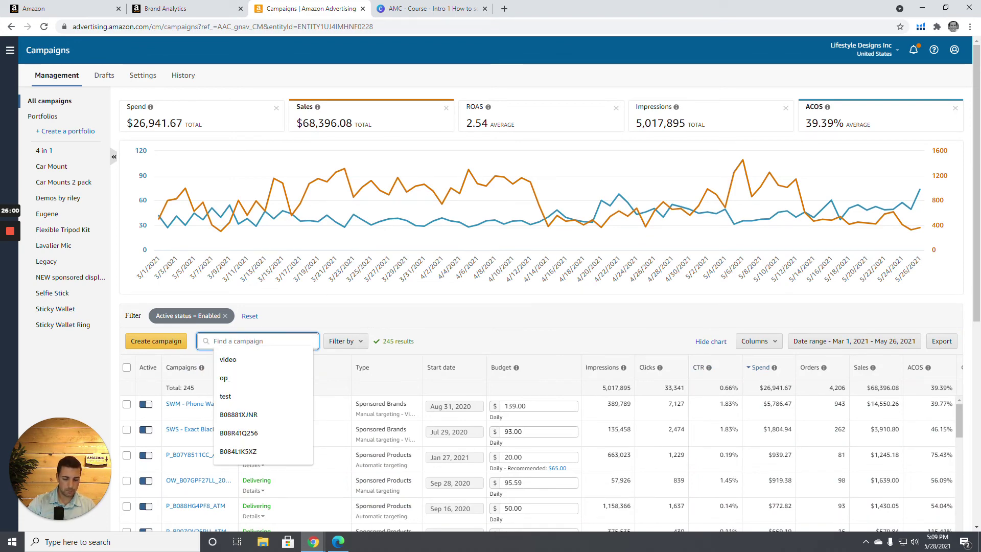
{"action": "type", "text": "atm"}
{"action": "key", "text": "Return"}
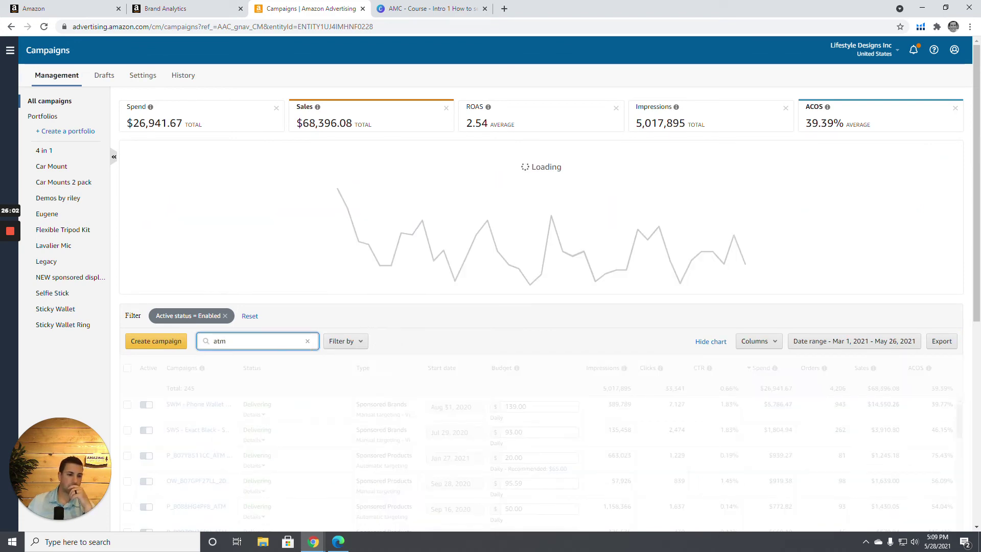
{"action": "right_click", "coordinate": [203, 406]}
{"action": "left_click", "coordinate": [220, 415]}
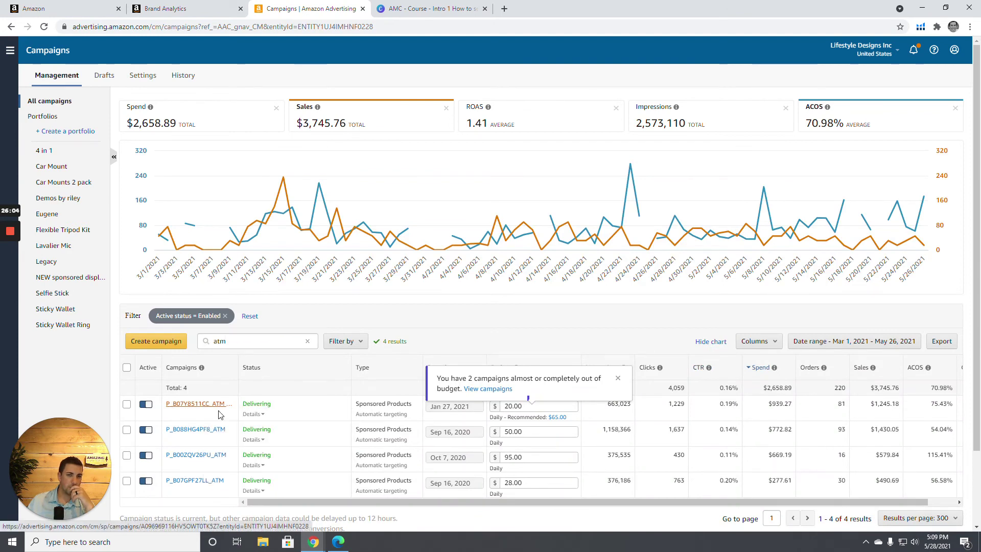
{"action": "left_click", "coordinate": [432, 9]}
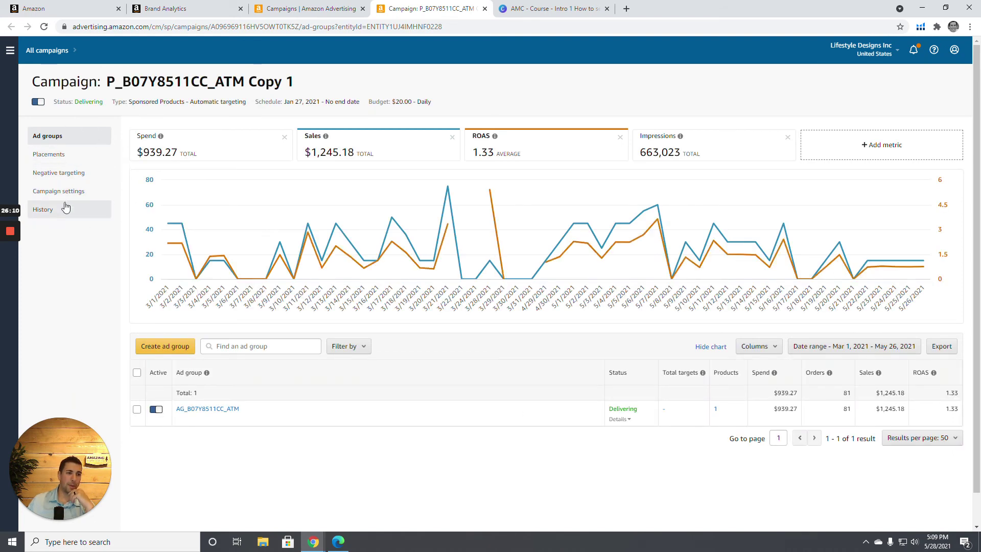
Review the automatic campaign's placements and negative targeting, and return to its ad groups.
{"action": "left_click", "coordinate": [71, 158]}
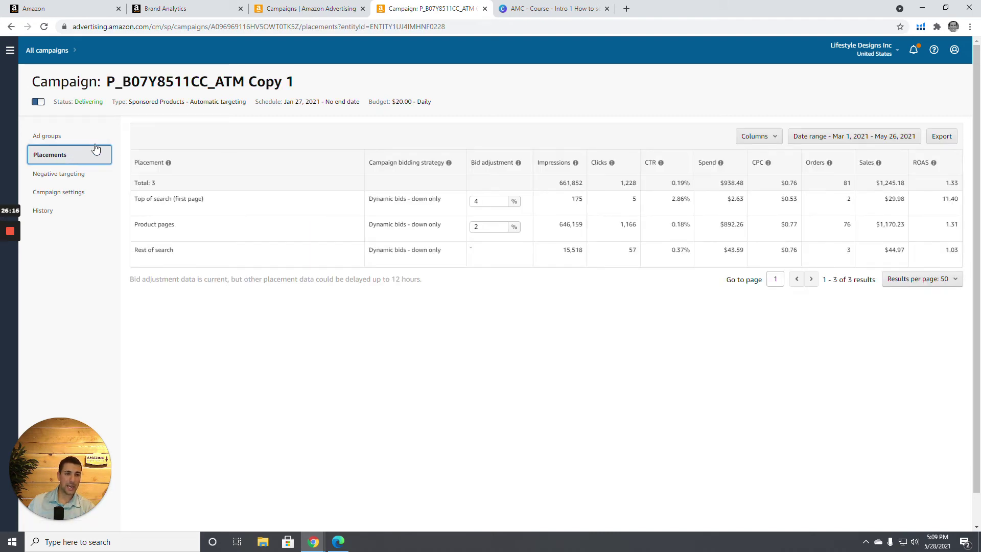
{"action": "left_click", "coordinate": [300, 10]}
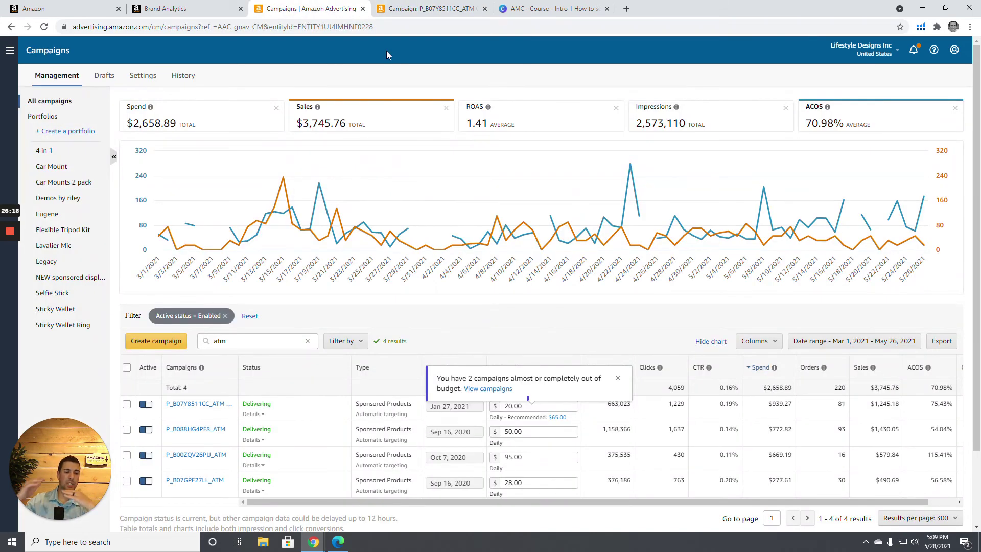
{"action": "left_click", "coordinate": [413, 13]}
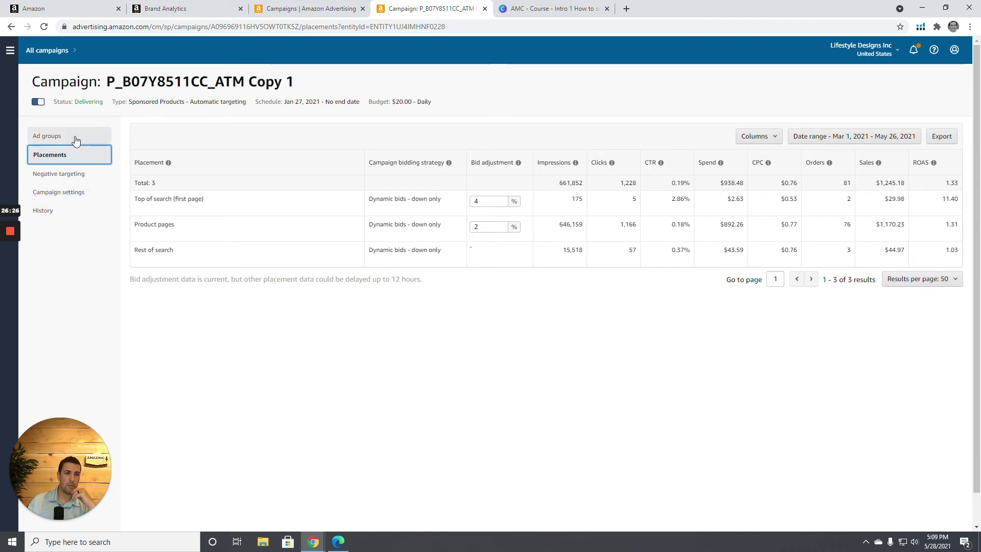
{"action": "left_click", "coordinate": [60, 175]}
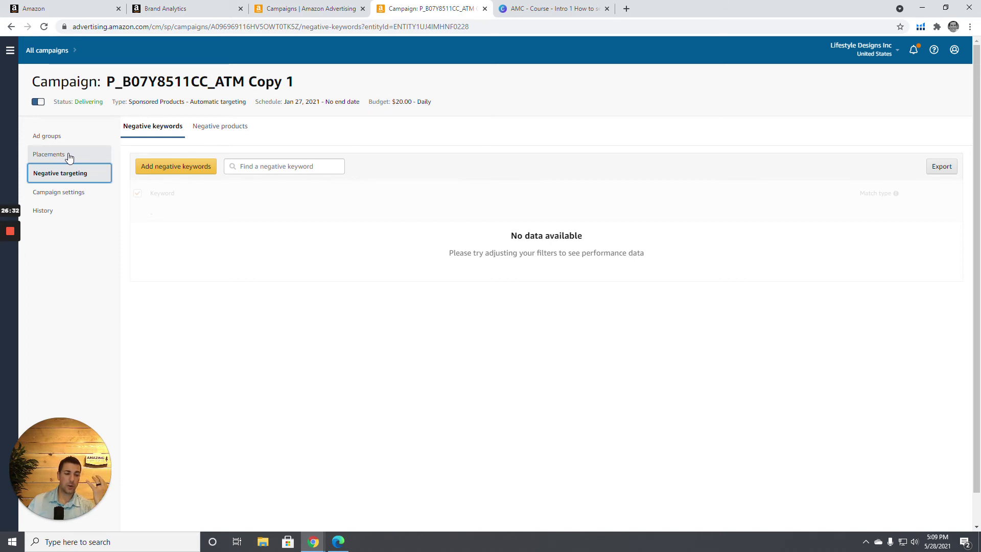
{"action": "left_click", "coordinate": [69, 156]}
{"action": "left_click", "coordinate": [65, 139]}
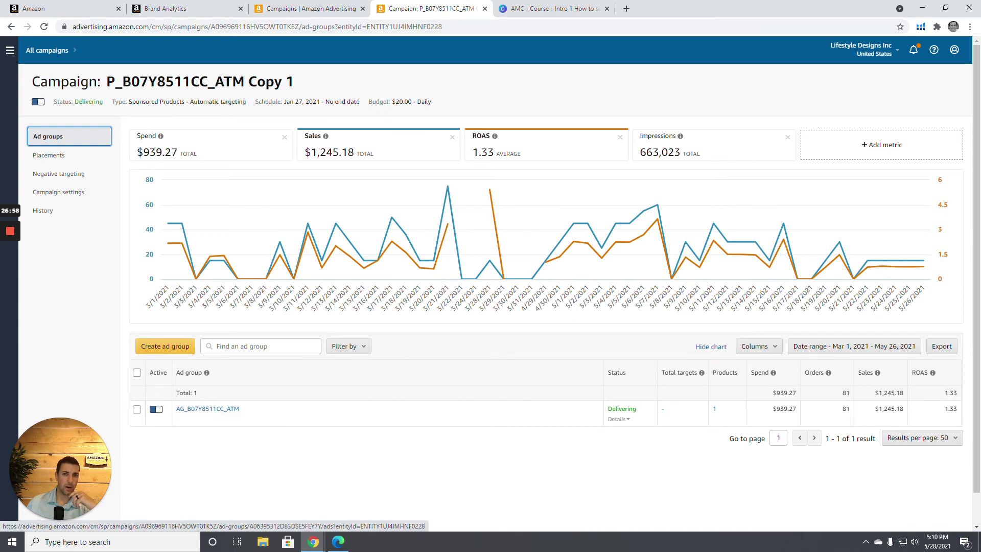
Open the ad group AG_B07Y8511CC_ATM and view its automatic targeting groups.
{"action": "left_click", "coordinate": [231, 411]}
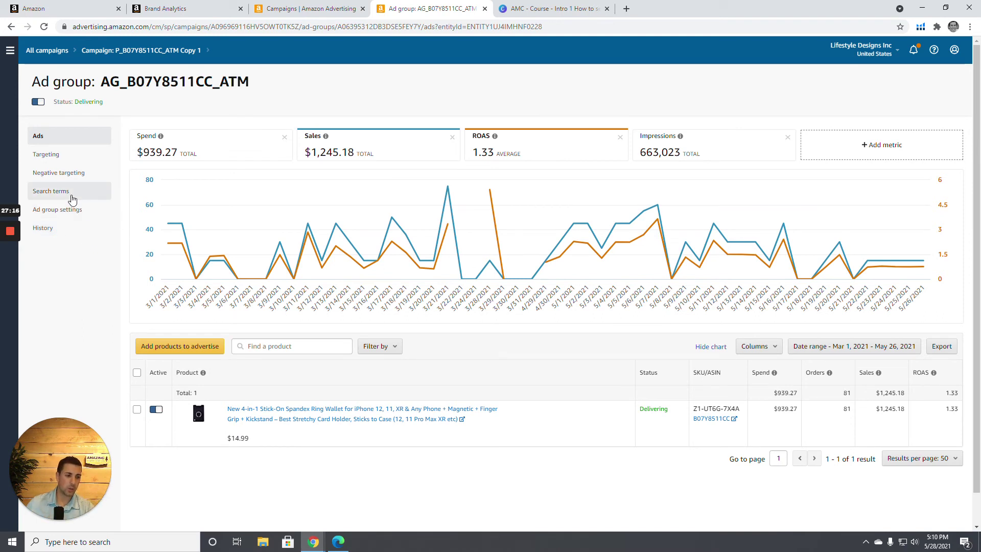
{"action": "left_click", "coordinate": [68, 156]}
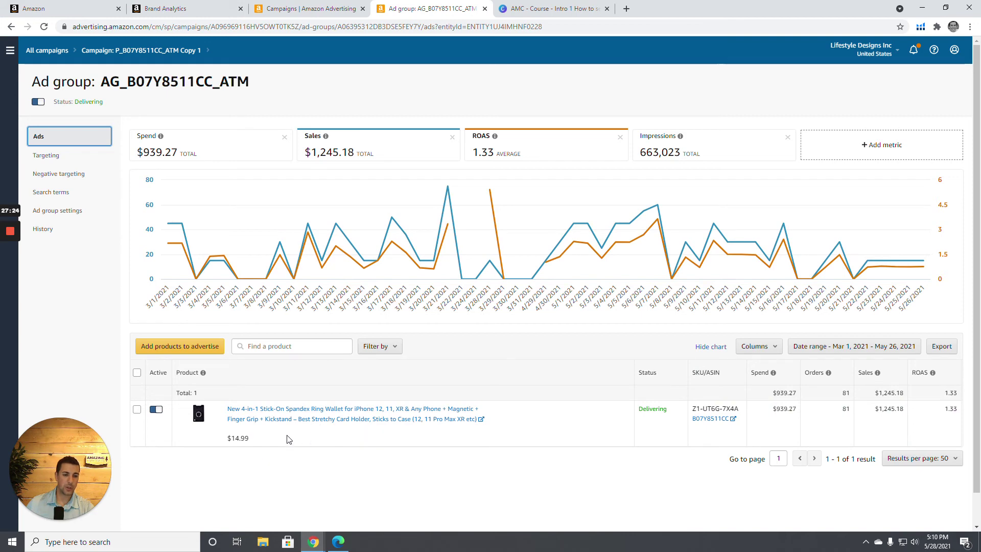
{"action": "left_click", "coordinate": [83, 160]}
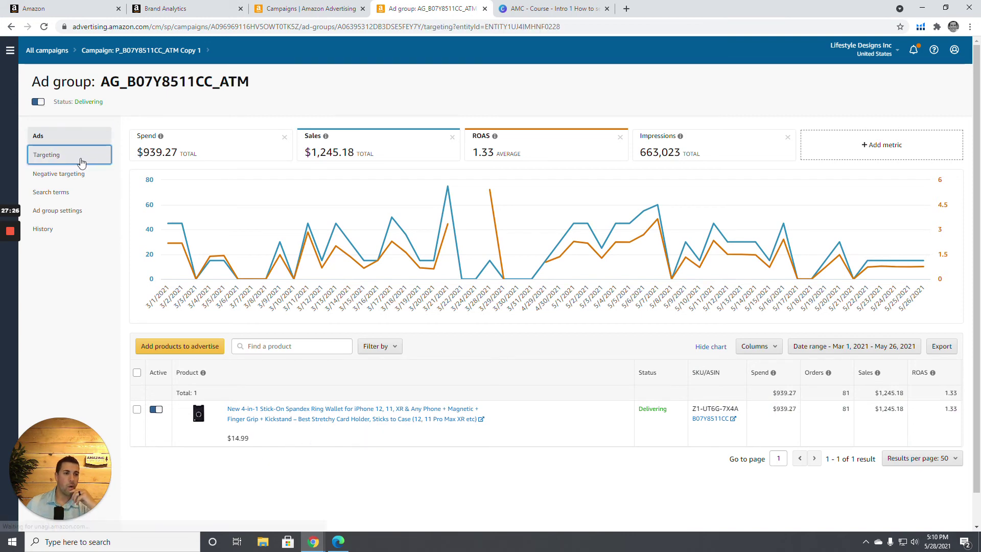
{"action": "scroll", "coordinate": [258, 372], "scroll_direction": "down", "scroll_amount": 1}
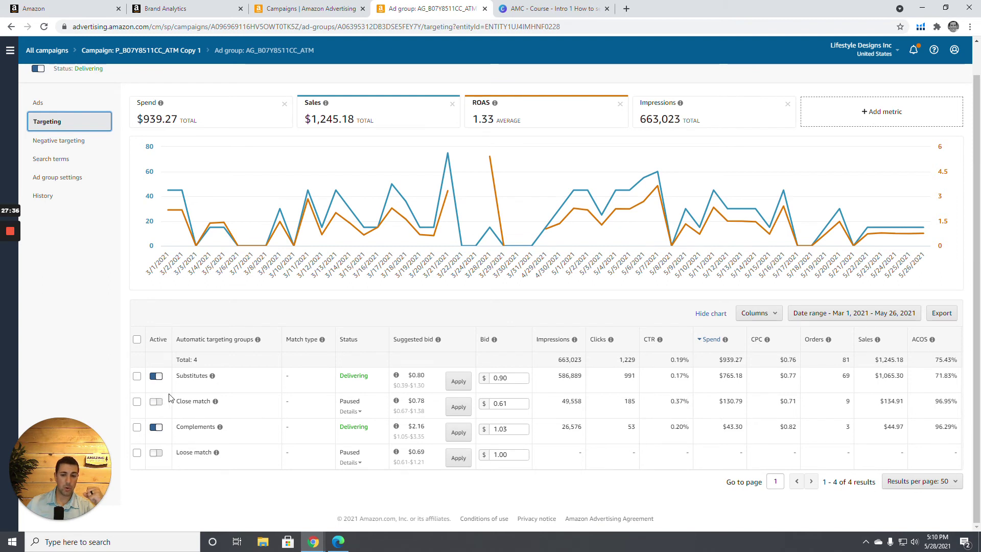
Compare the orders of the substitutes and complements targeting groups, and examine the ad group's total ACOS.
{"action": "left_click_drag", "start_coordinate": [836, 378], "coordinate": [845, 376]}
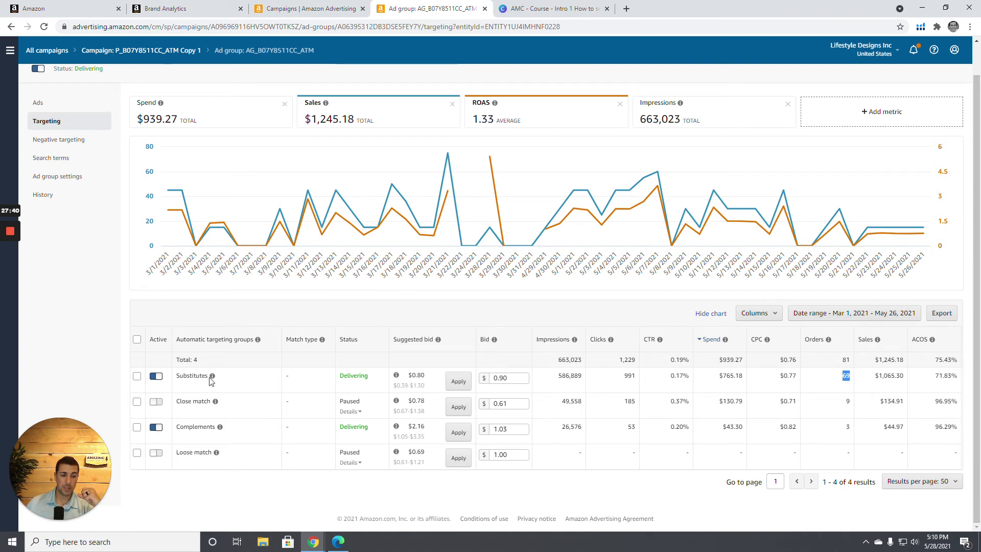
{"action": "mouse_move", "coordinate": [211, 376]}
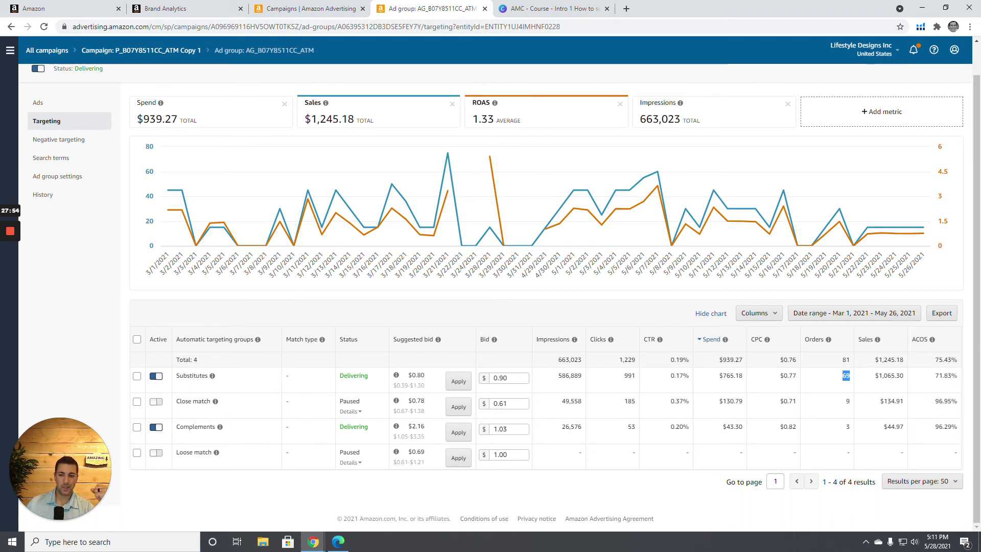
{"action": "left_click_drag", "start_coordinate": [884, 432], "coordinate": [900, 434]}
{"action": "left_click", "coordinate": [850, 434]}
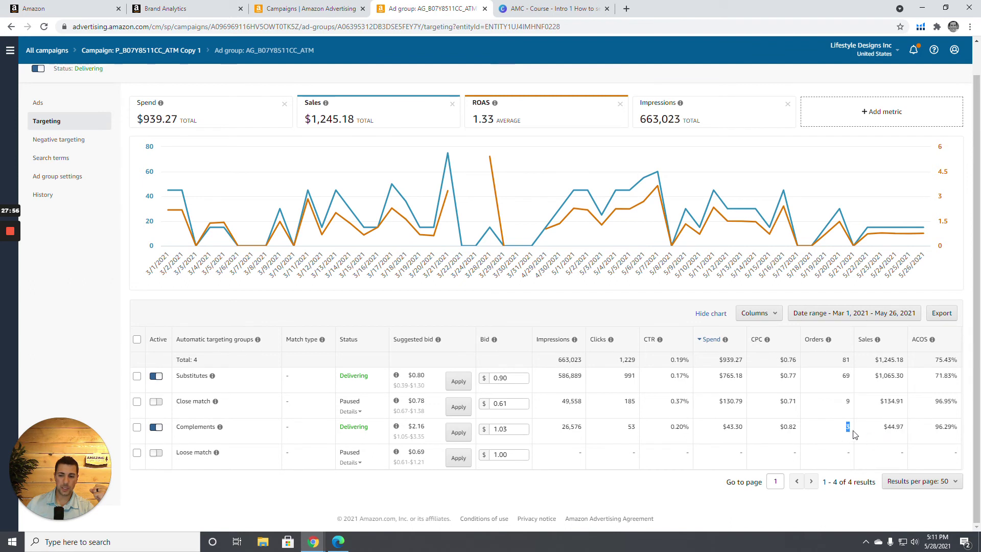
{"action": "left_click_drag", "start_coordinate": [842, 381], "coordinate": [858, 386]}
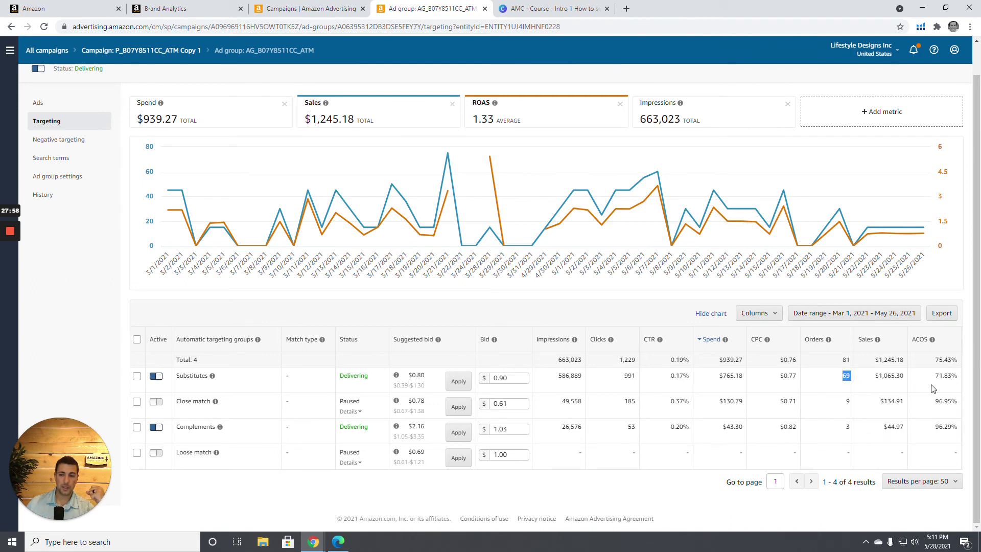
{"action": "left_click_drag", "start_coordinate": [936, 360], "coordinate": [960, 366]}
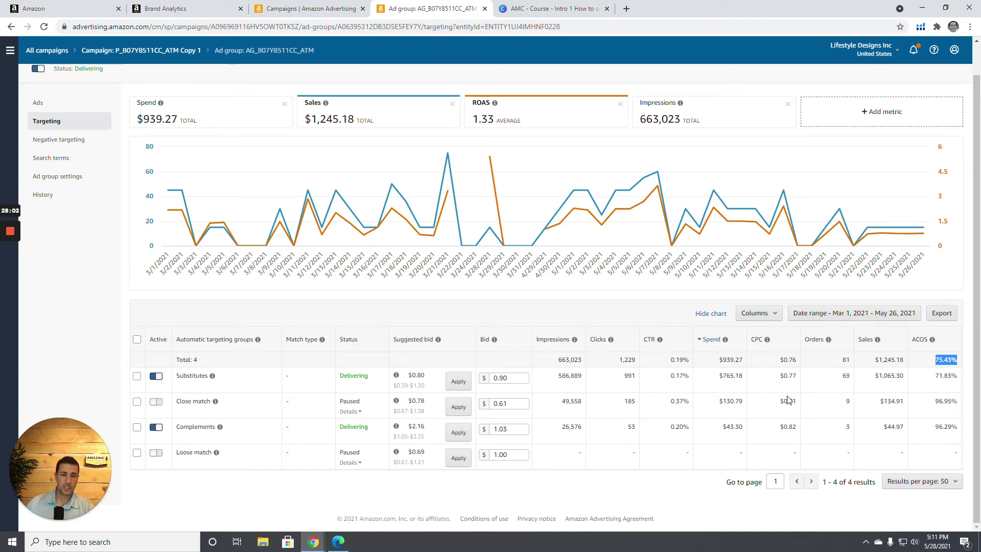
Open the ad group's search terms and sort them by orders from highest to lowest.
{"action": "left_click", "coordinate": [58, 158]}
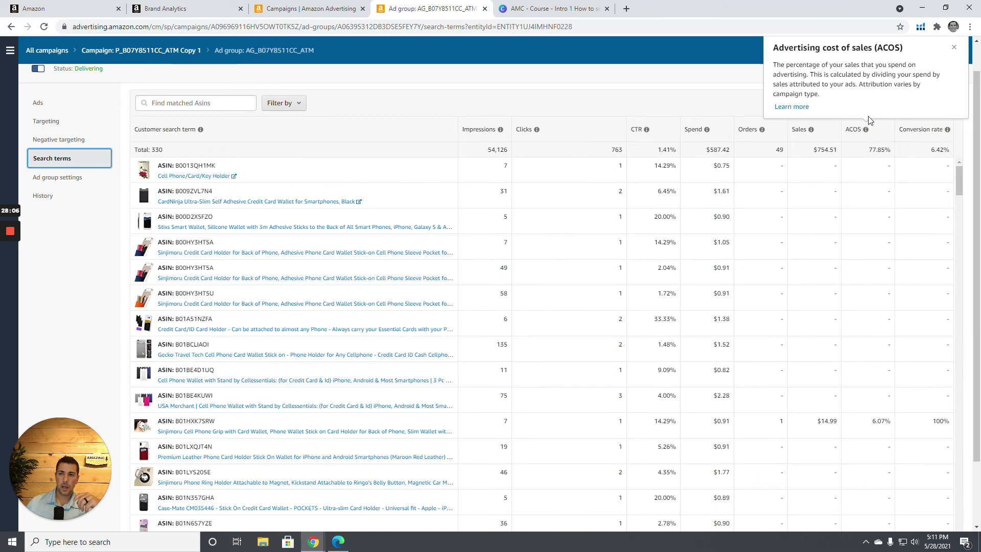
{"action": "scroll", "coordinate": [697, 117], "scroll_direction": "up", "scroll_amount": 1}
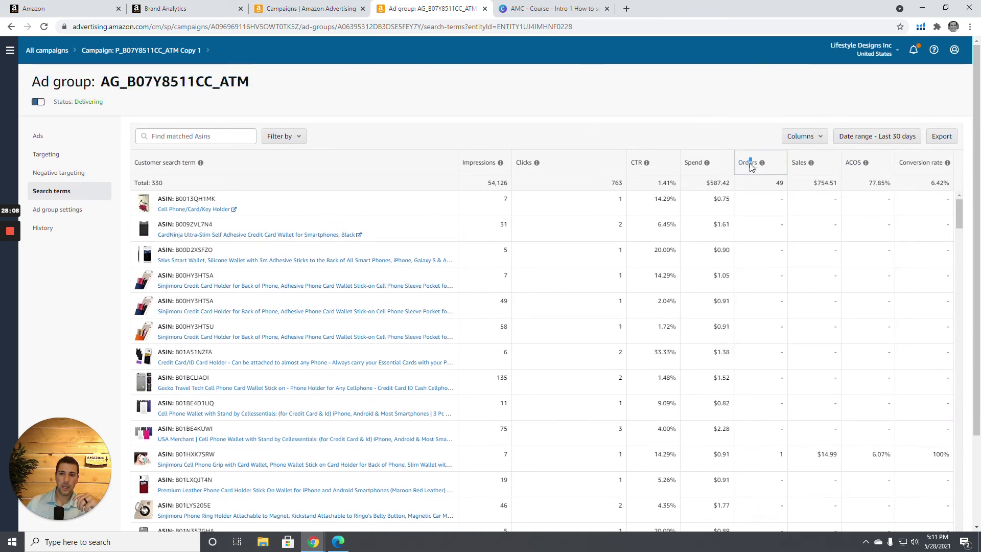
{"action": "left_click", "coordinate": [747, 163]}
{"action": "left_click", "coordinate": [749, 163]}
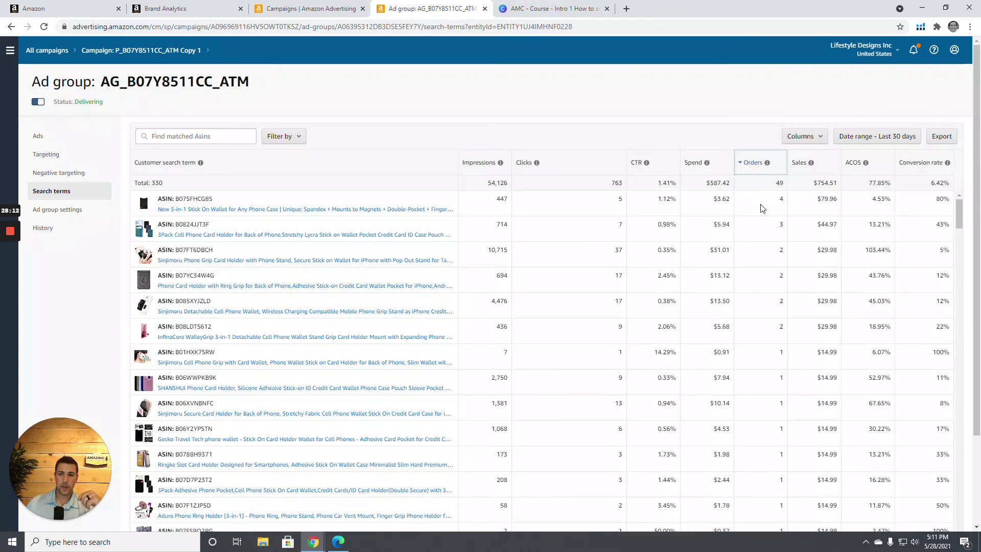
Examine the ACOS, sales and click-through rate of ASIN B07FT6DBCH among the search terms with the most orders.
{"action": "scroll", "coordinate": [780, 225], "scroll_direction": "down", "scroll_amount": 1}
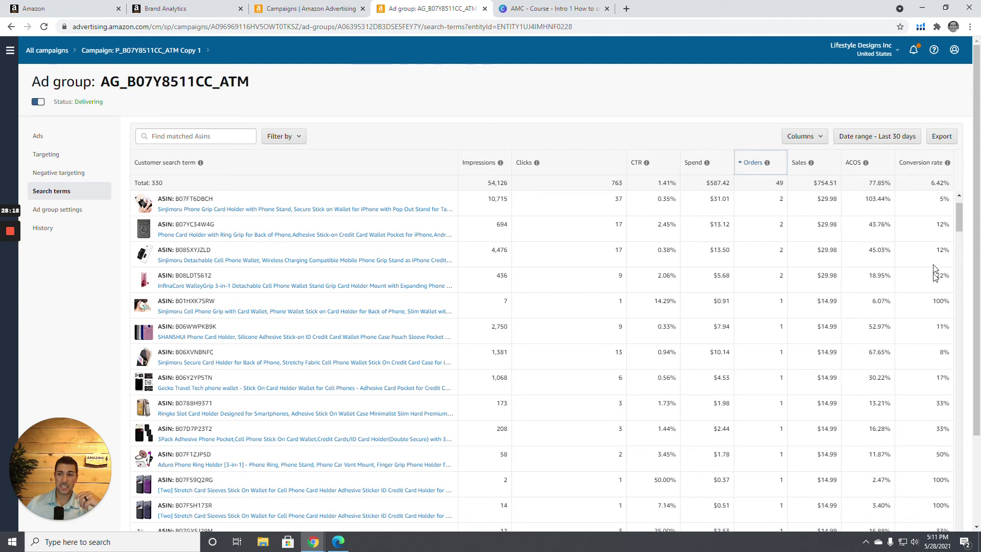
{"action": "scroll", "coordinate": [935, 271], "scroll_direction": "up", "scroll_amount": 1}
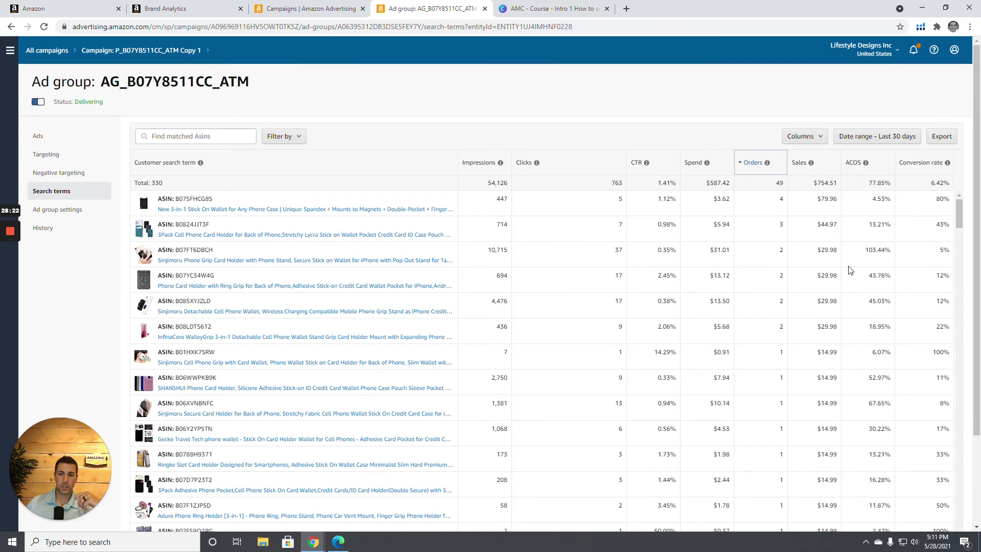
{"action": "mouse_move", "coordinate": [866, 250]}
{"action": "left_mouse_down"}
{"action": "mouse_move", "coordinate": [885, 250]}
{"action": "mouse_move", "coordinate": [873, 251]}
{"action": "left_mouse_up"}
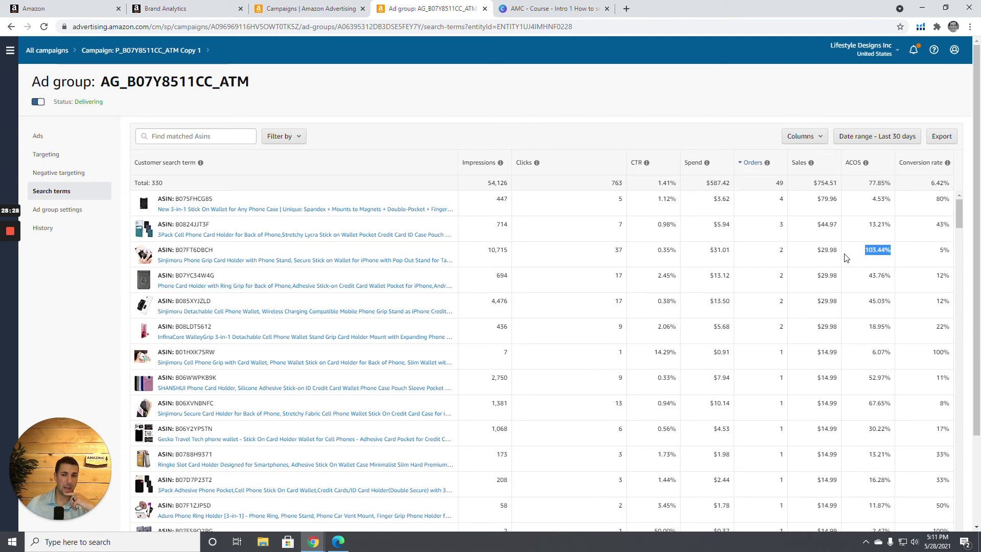
{"action": "left_click_drag", "start_coordinate": [800, 251], "coordinate": [898, 252]}
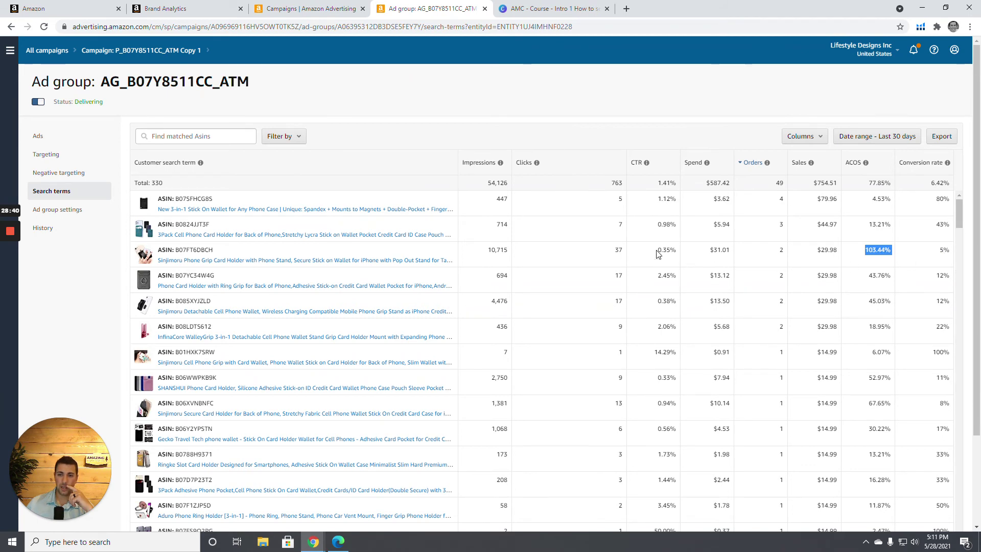
{"action": "left_click_drag", "start_coordinate": [657, 251], "coordinate": [670, 250]}
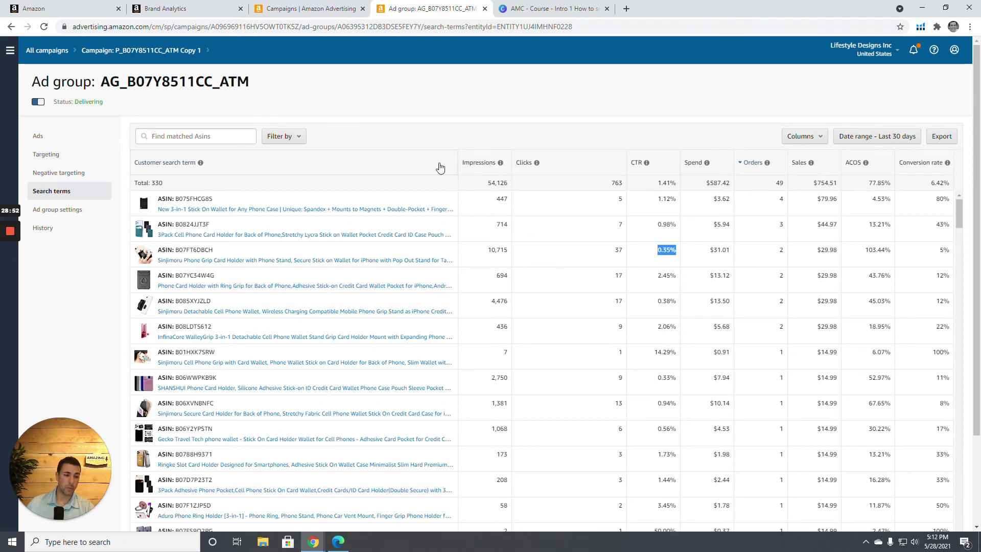
{"action": "scroll", "coordinate": [550, 236], "scroll_direction": "down", "scroll_amount": 1}
{"action": "scroll", "coordinate": [550, 237], "scroll_direction": "up", "scroll_amount": 1}
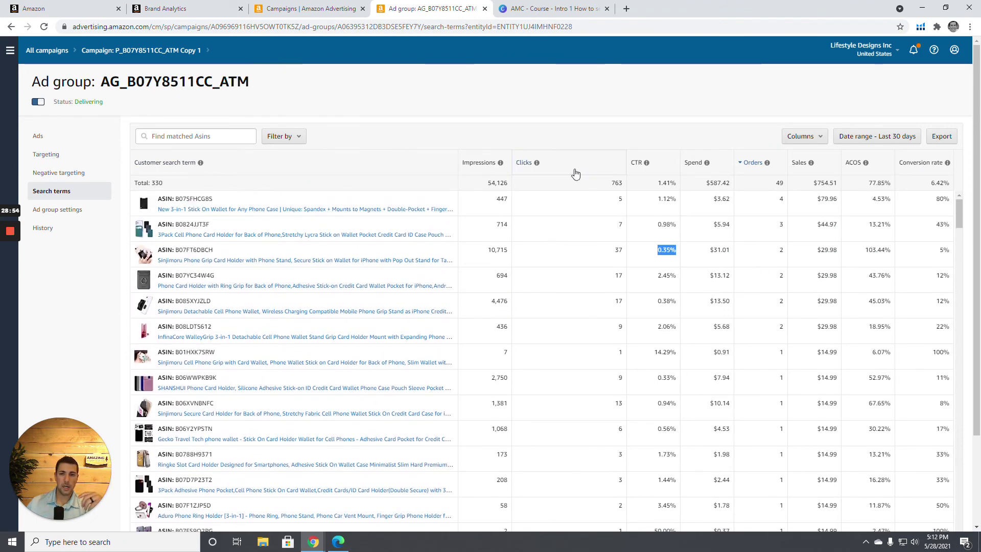
{"action": "scroll", "coordinate": [330, 379], "scroll_direction": "down", "scroll_amount": 12}
{"action": "scroll", "coordinate": [329, 380], "scroll_direction": "up", "scroll_amount": 12}
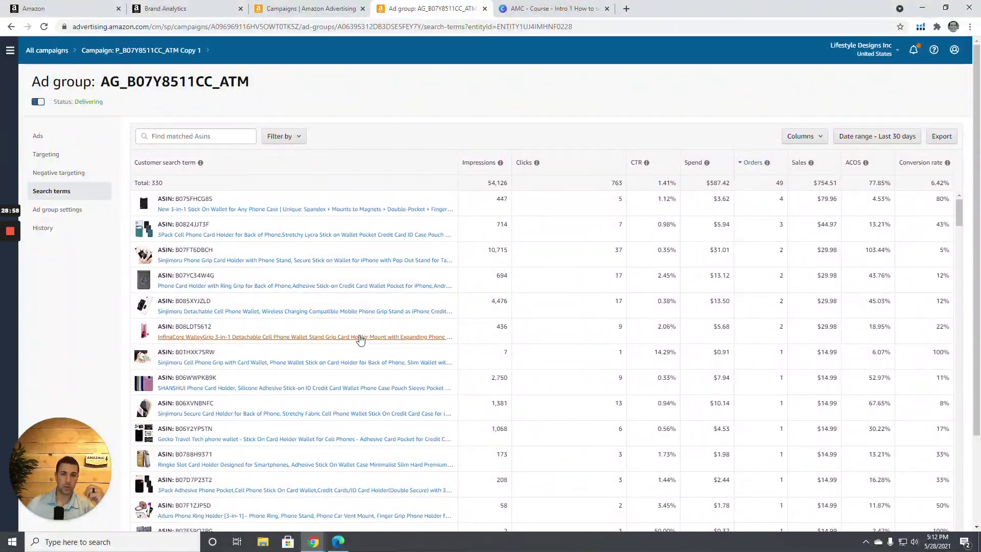
Check the ad group's negative products and return to its search terms.
{"action": "left_click", "coordinate": [55, 175]}
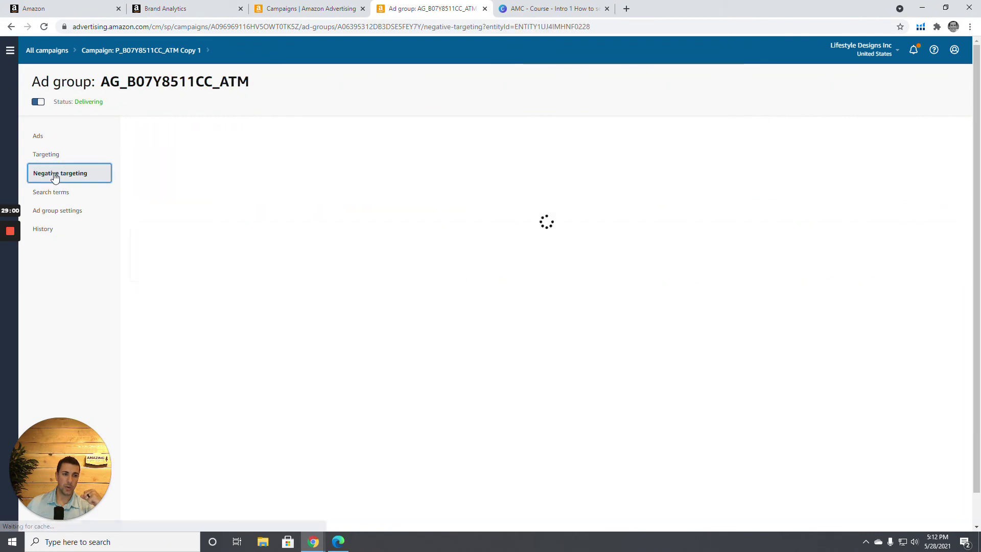
{"action": "left_click", "coordinate": [217, 133]}
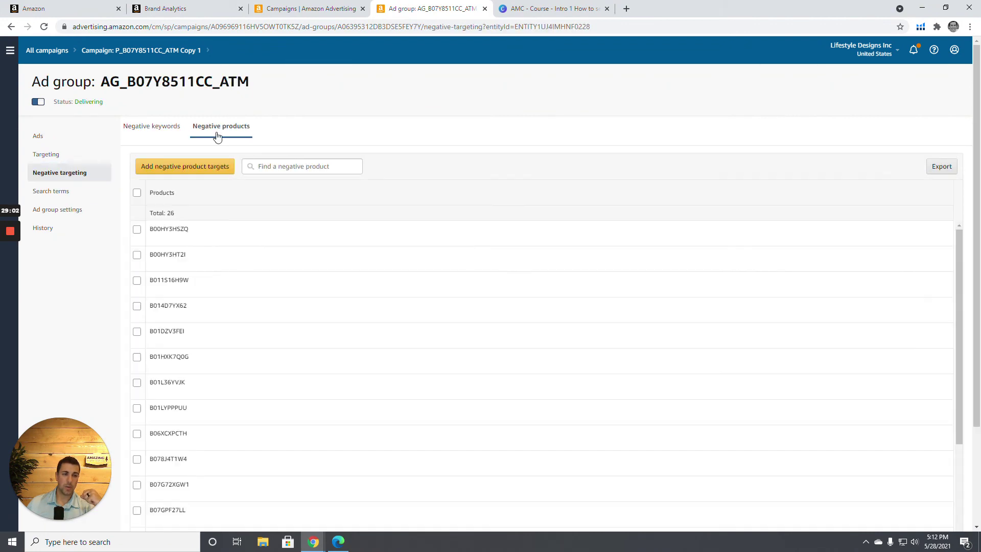
{"action": "left_click", "coordinate": [69, 191]}
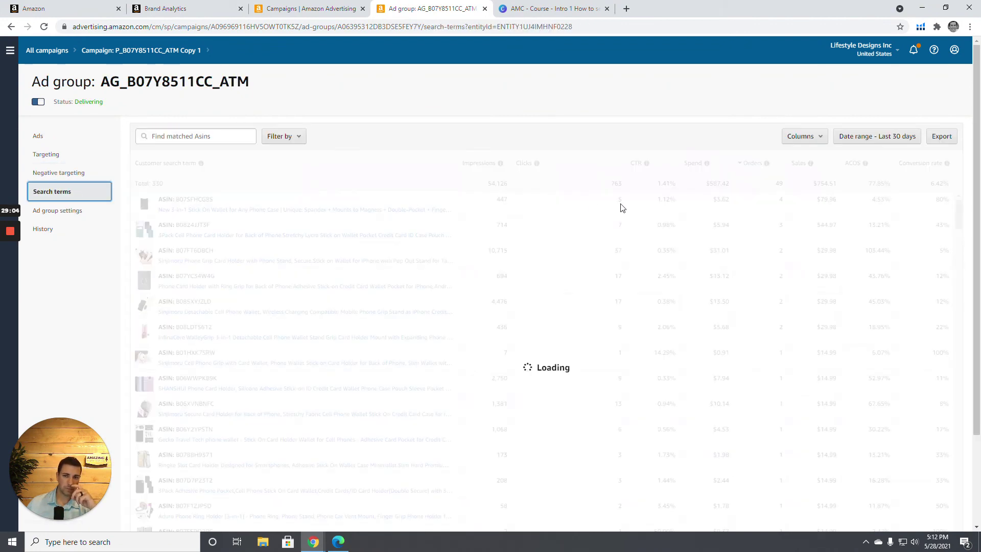
Sort the search terms by spend from highest to lowest.
{"action": "left_click", "coordinate": [707, 164]}
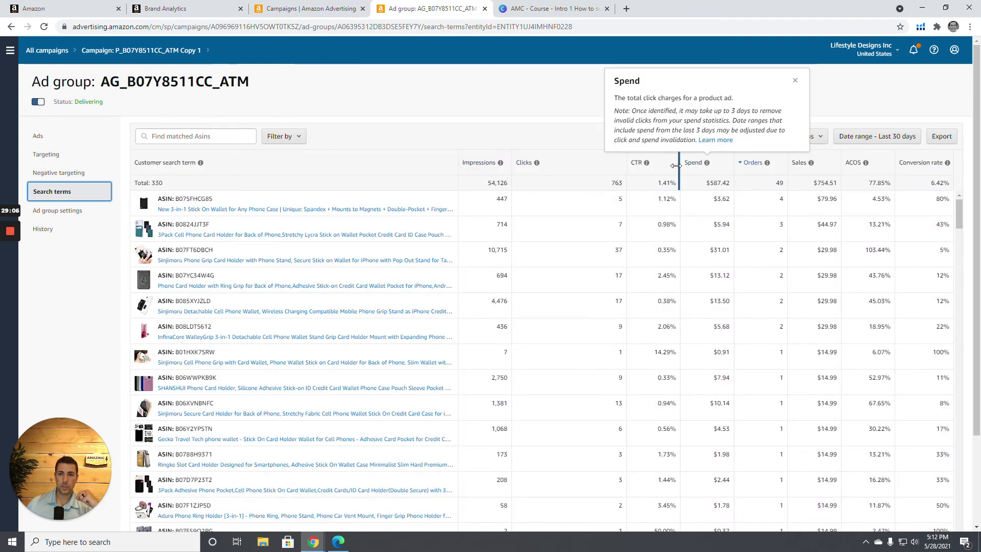
{"action": "left_click", "coordinate": [695, 171]}
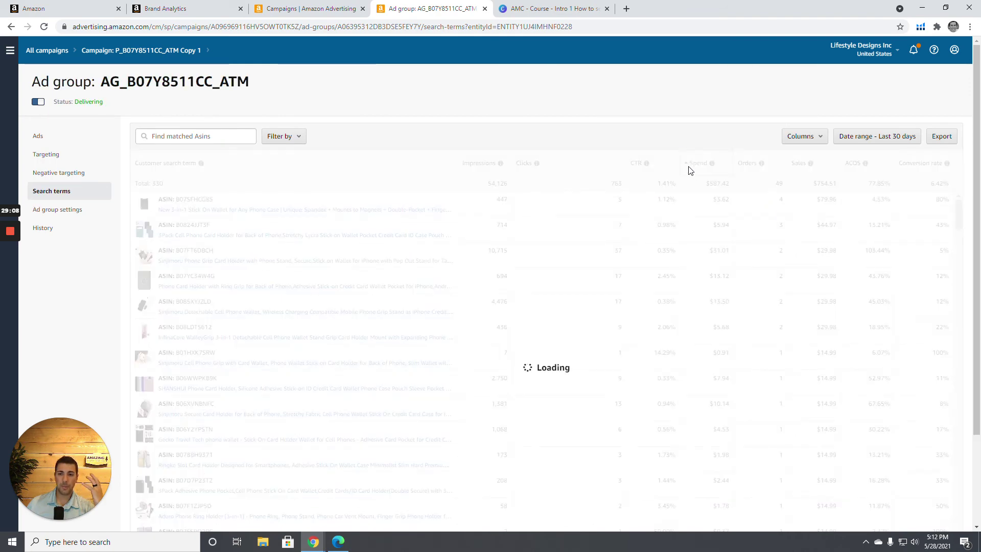
{"action": "left_click", "coordinate": [690, 170]}
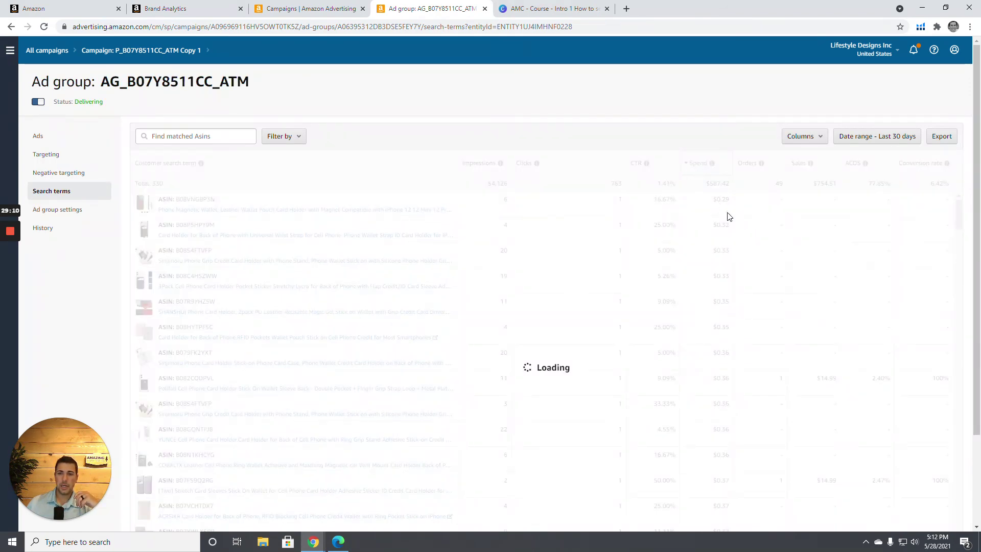
Examine the spend, clicks, click-through rate and impressions of ASIN B07TKL9L9C, a high-spend search term without orders.
{"action": "left_click_drag", "start_coordinate": [706, 226], "coordinate": [727, 225]}
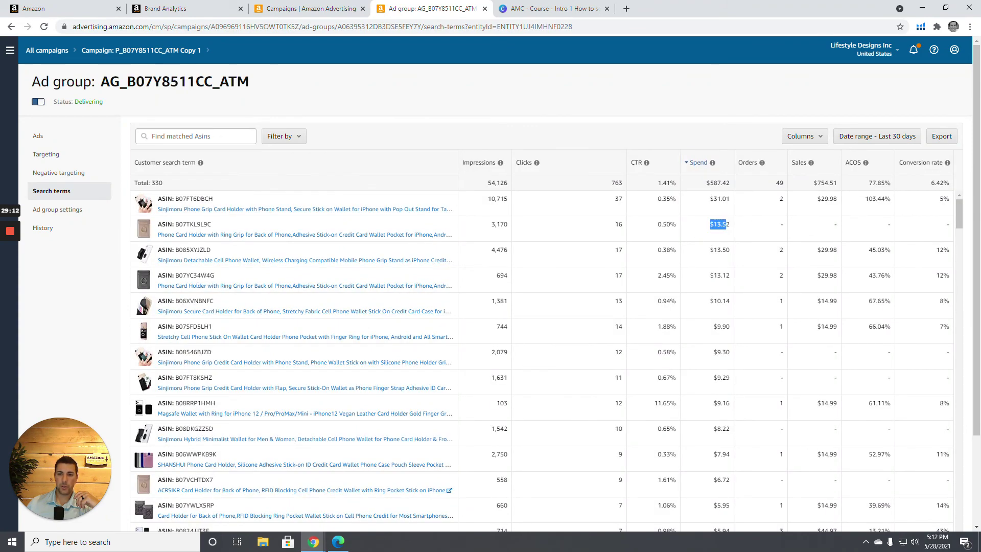
{"action": "left_click_drag", "start_coordinate": [606, 228], "coordinate": [627, 226]}
{"action": "left_click", "coordinate": [658, 228]}
{"action": "left_click_drag", "start_coordinate": [657, 225], "coordinate": [670, 224]}
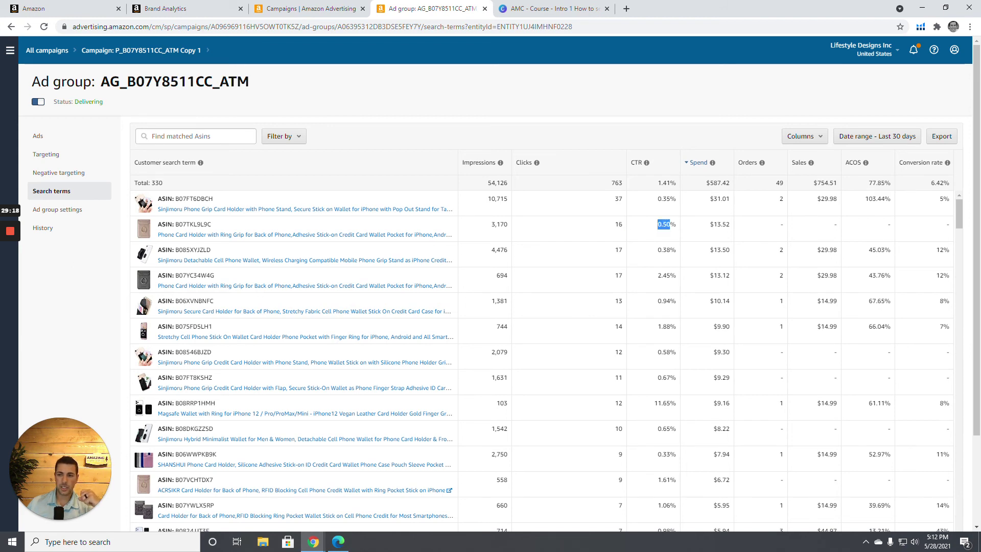
{"action": "left_click", "coordinate": [681, 231]}
{"action": "left_click_drag", "start_coordinate": [487, 225], "coordinate": [513, 227]}
{"action": "left_click_drag", "start_coordinate": [613, 225], "coordinate": [627, 230]}
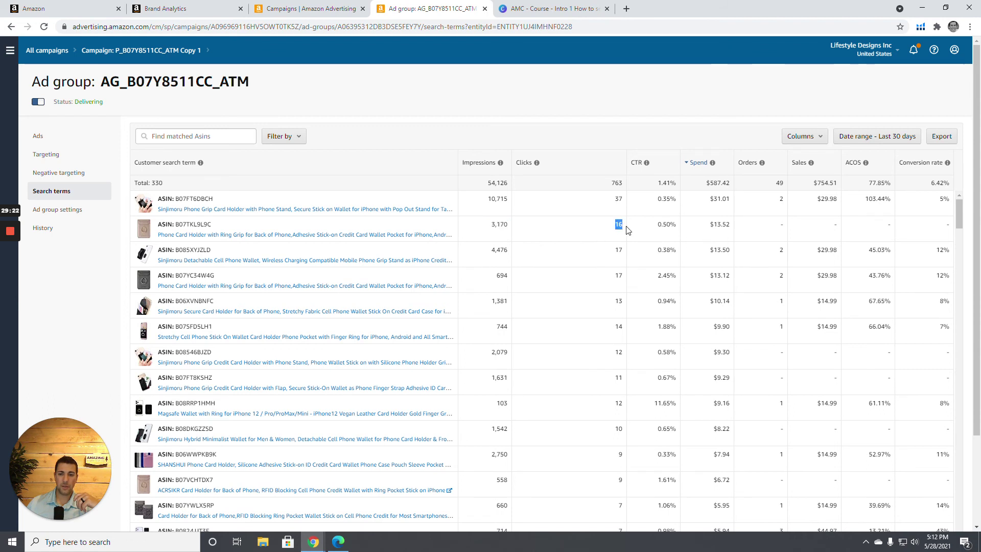
{"action": "left_click_drag", "start_coordinate": [710, 225], "coordinate": [730, 226]}
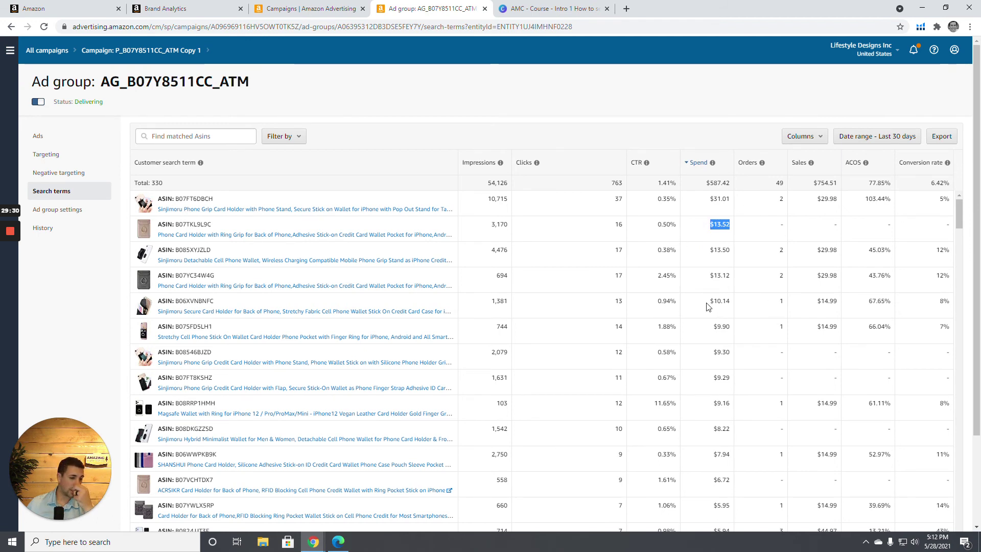
Switch to the Canva presentation and open slide 11, "Why It Is Ok To Say "No"".
{"action": "left_click", "coordinate": [557, 10]}
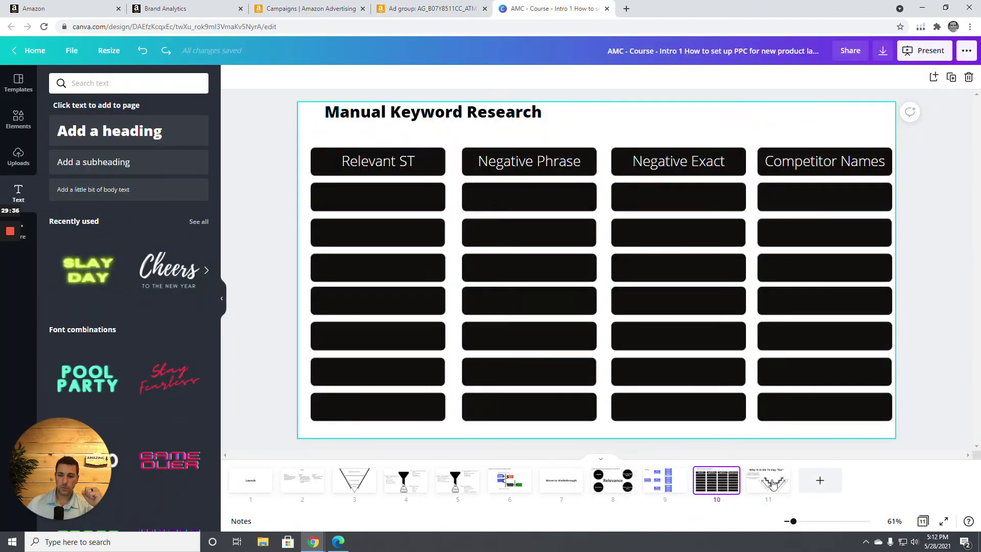
{"action": "left_click", "coordinate": [761, 493]}
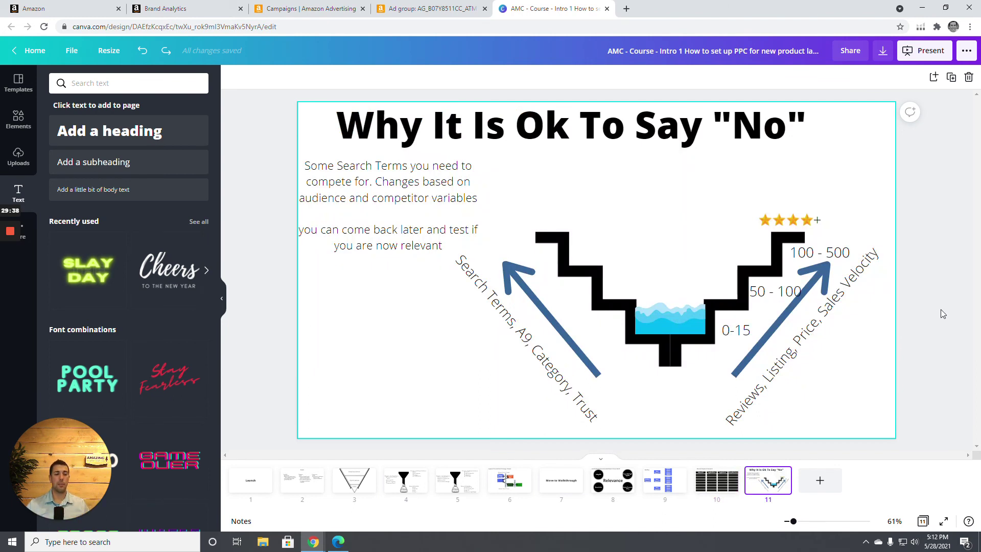